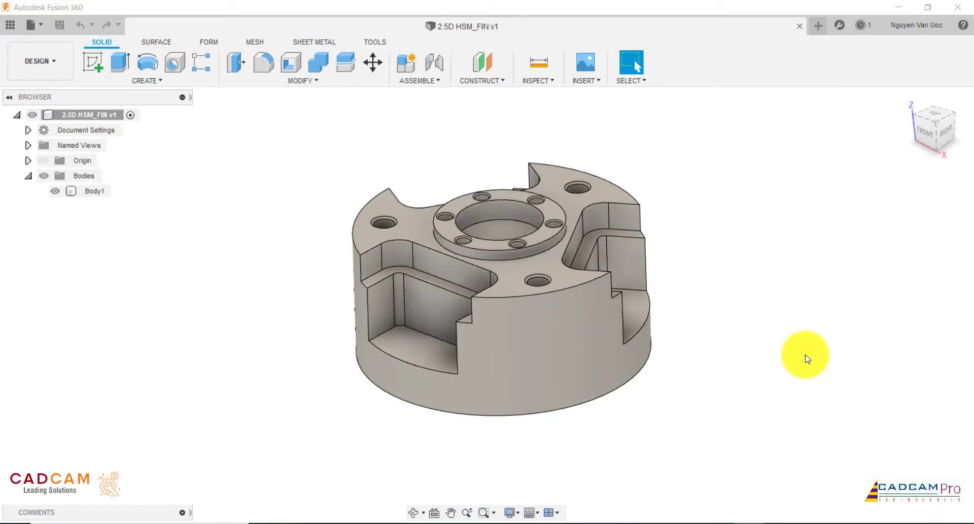
# - Switch the 2.5D HSM_FIN part from the Design workspace to the Manufacture workspace
pyautogui.keyDown('shift'); pyautogui.moveTo(771, 348); pyautogui.dragTo(769, 340, button='middle'); pyautogui.keyUp('shift')
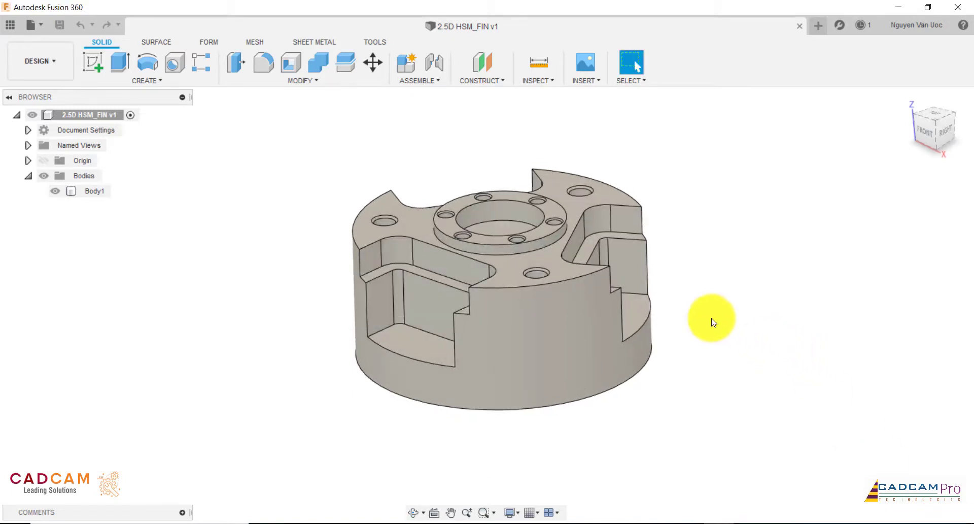
pyautogui.scroll(2, 510, 224)
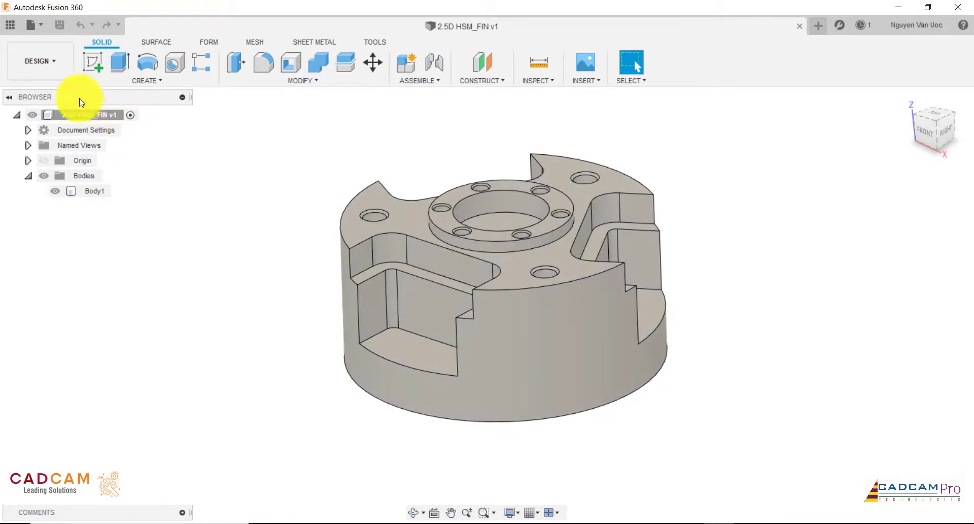
pyautogui.click(48, 68)
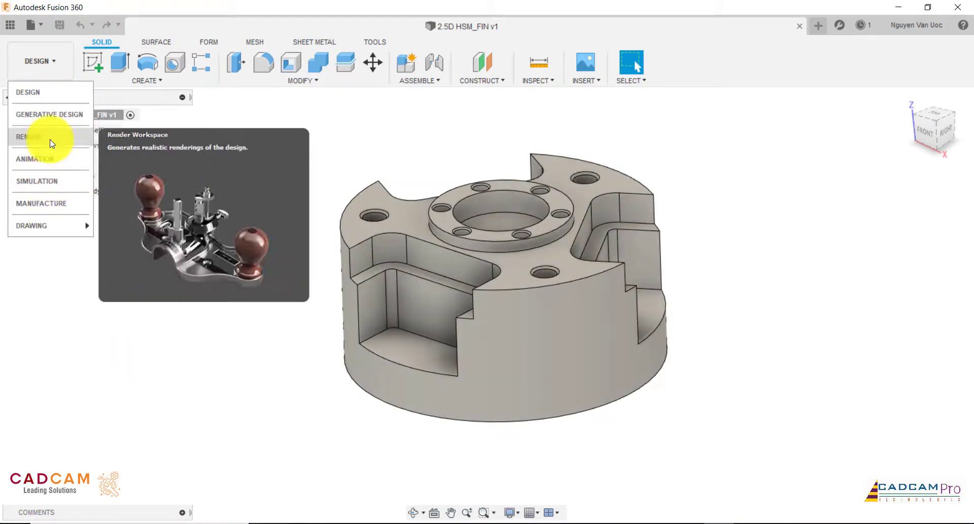
pyautogui.click(47, 206)
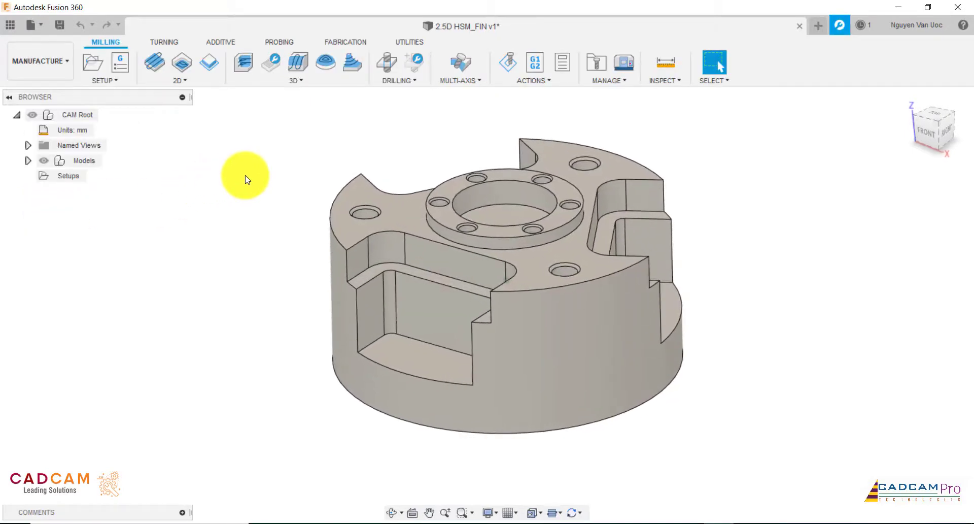
# - Create a milling setup with fixed size cylinder stock, rounding up to the nearest 0 so it fits the model
pyautogui.click(93, 61)
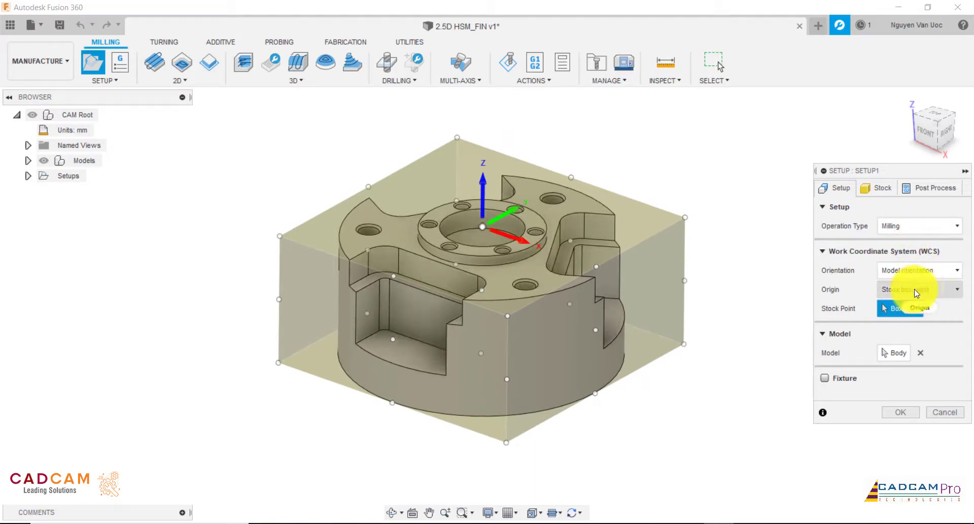
pyautogui.click(874, 197)
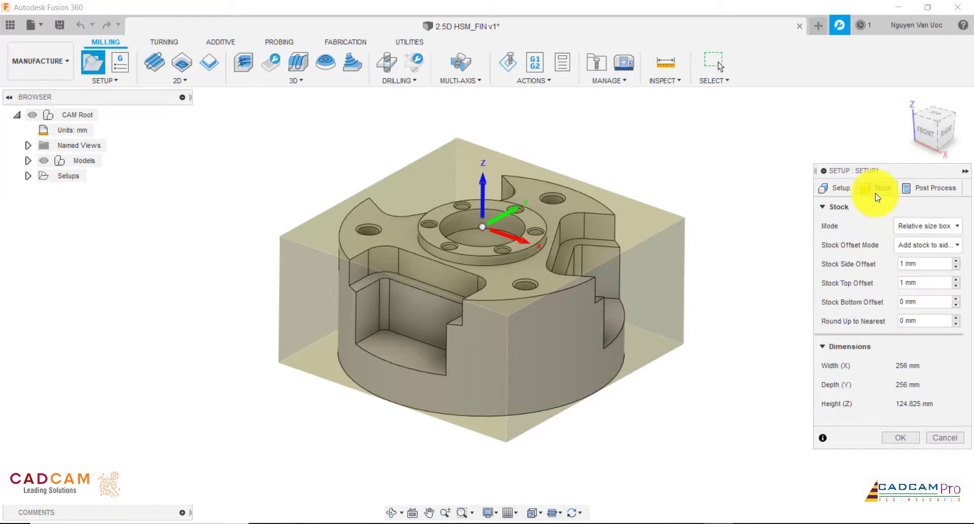
pyautogui.click(917, 231)
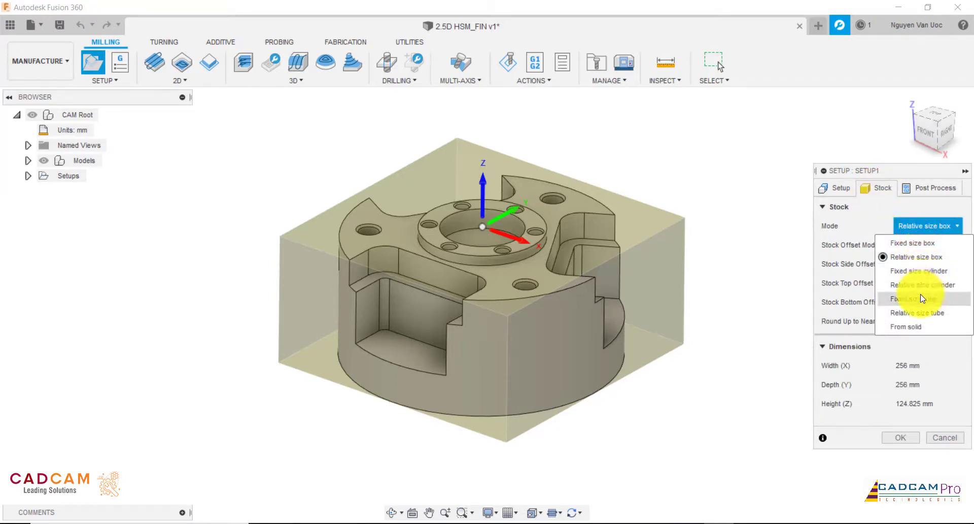
pyautogui.click(923, 273)
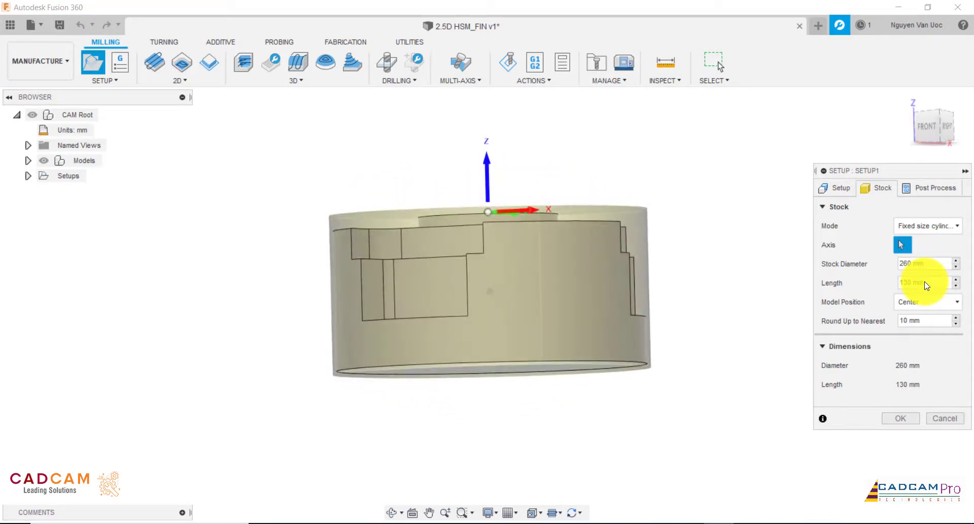
pyautogui.click(924, 134)
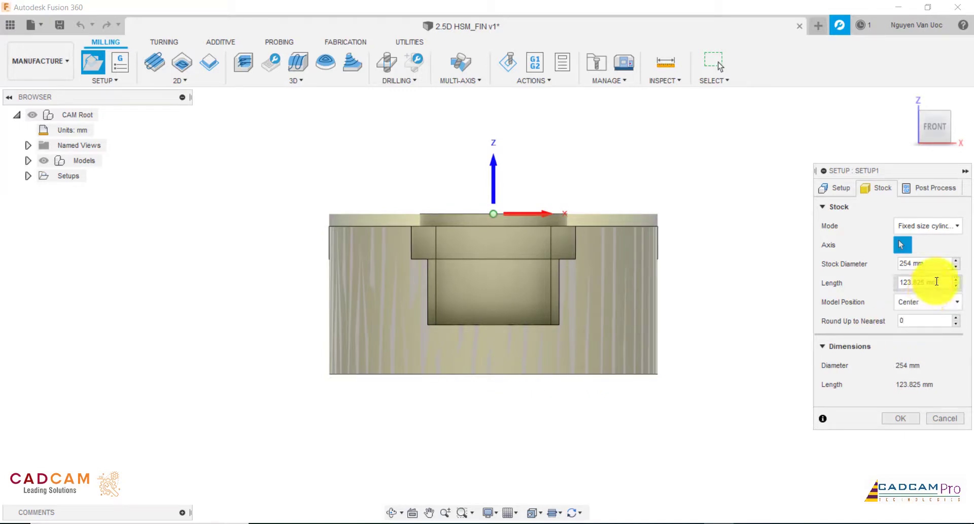
pyautogui.scroll(5, 680, 241)
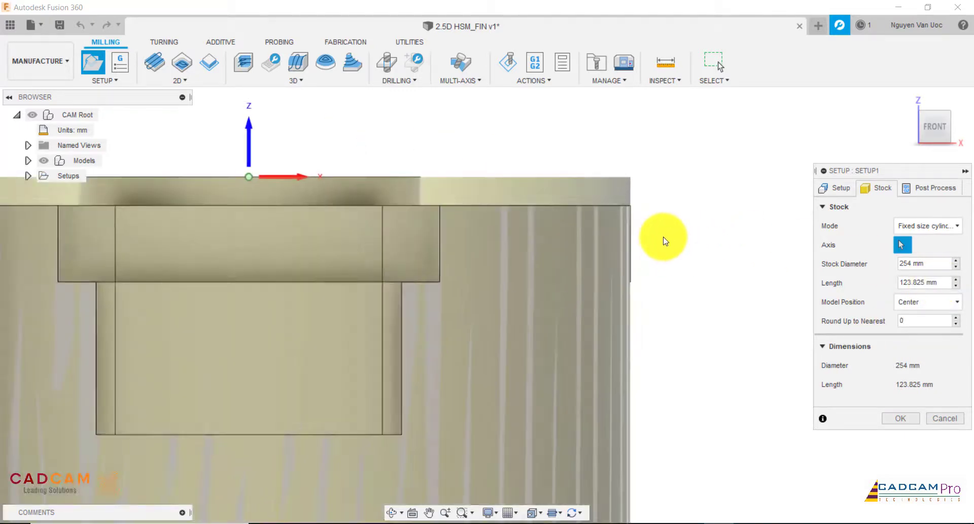
pyautogui.scroll(-5, 665, 241)
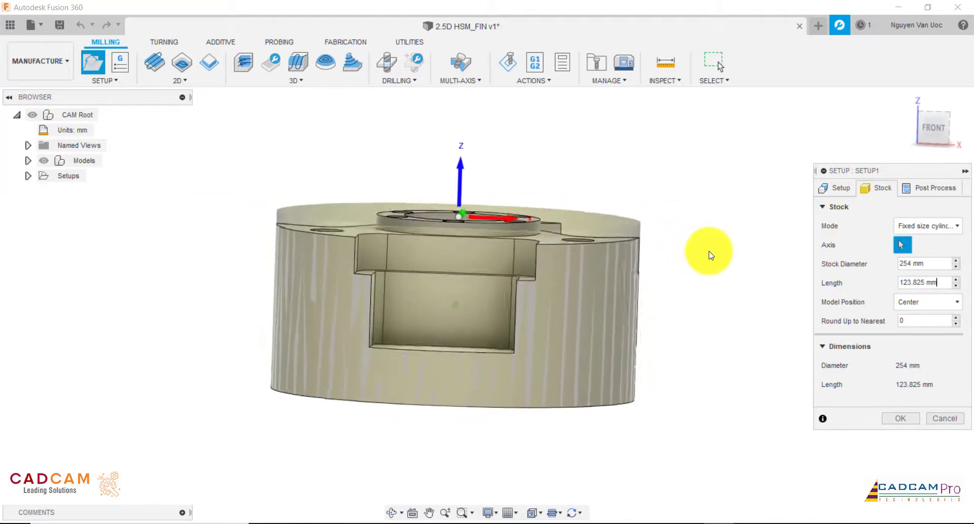
# - Check the setup's program name and WCS offset in the post process settings and accept the setup
pyautogui.click(929, 192)
pyautogui.moveTo(930, 225); pyautogui.dragTo(905, 226)
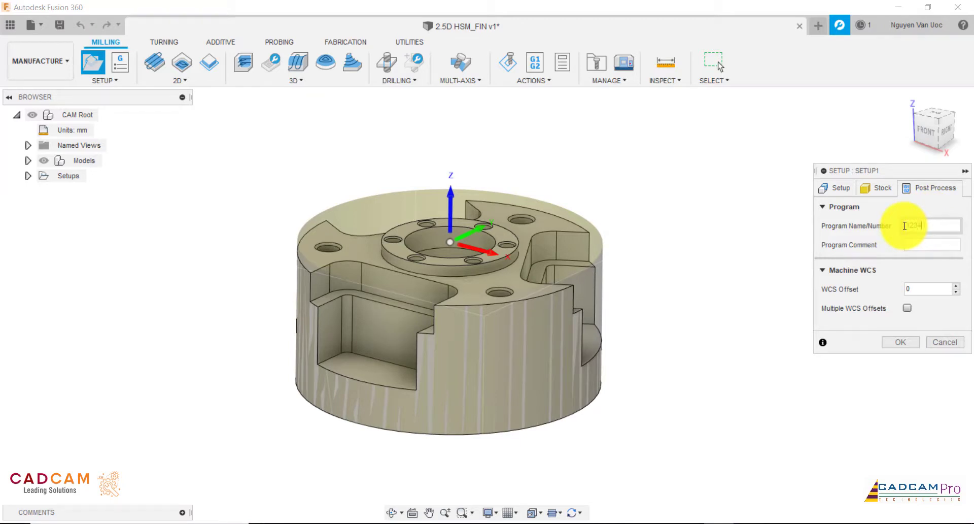
pyautogui.click(926, 291)
pyautogui.click(902, 342)
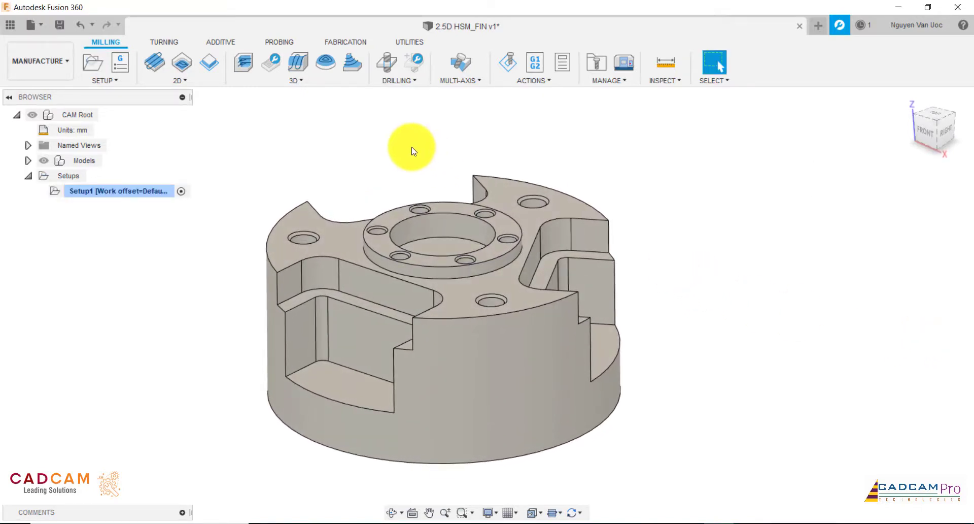
# - Start a 2D Adaptive Clearing operation and begin a new mill tool in the document's tool library
pyautogui.click(190, 82)
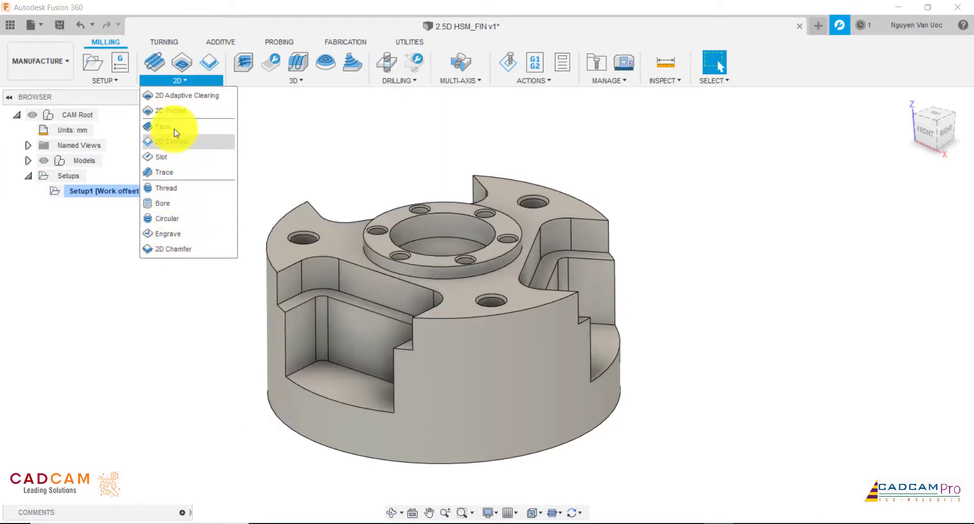
pyautogui.click(183, 100)
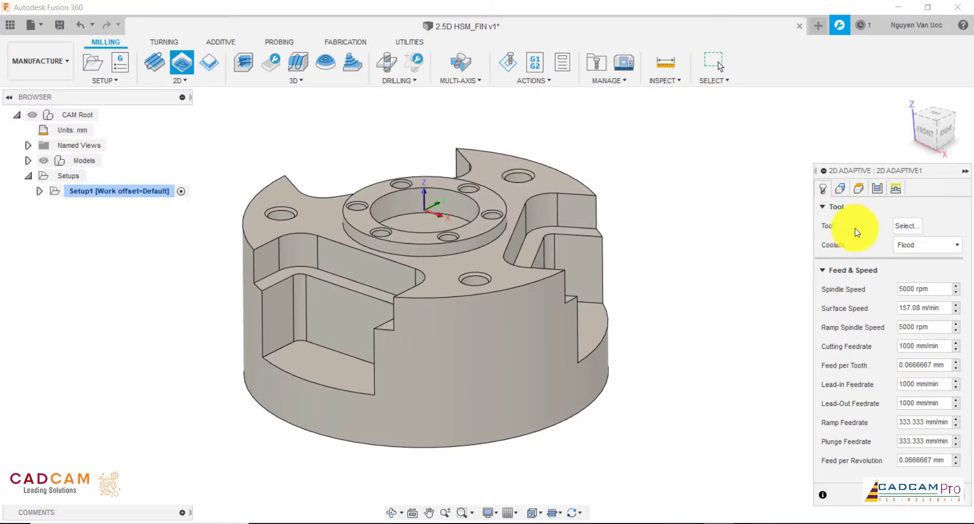
pyautogui.click(902, 231)
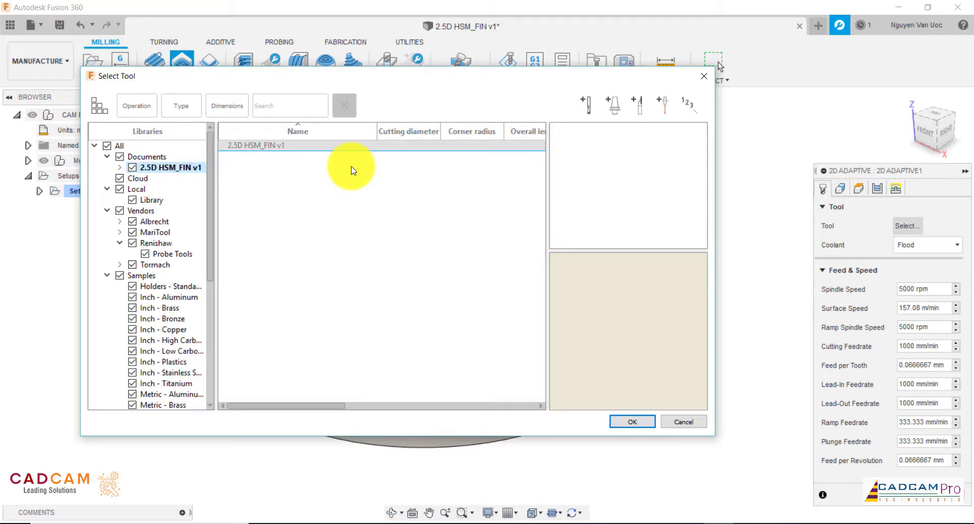
pyautogui.click(589, 110)
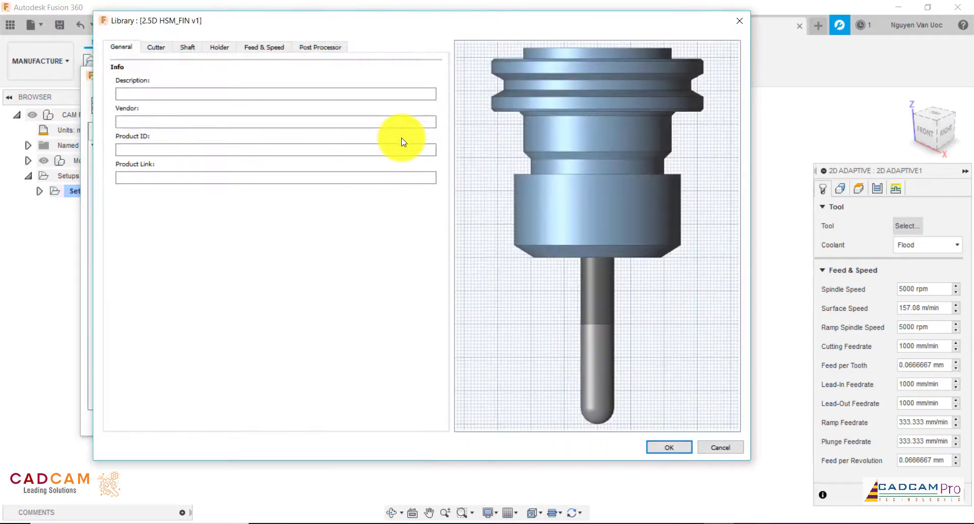
# - Define the new tool's cutter as a flat end mill with a 20 mm diameter
pyautogui.click(152, 50)
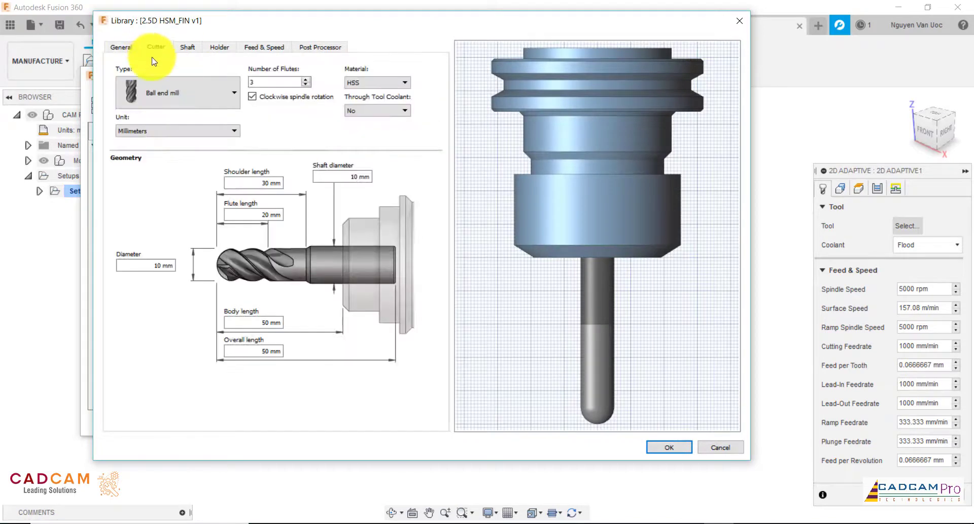
pyautogui.click(158, 92)
pyautogui.click(163, 128)
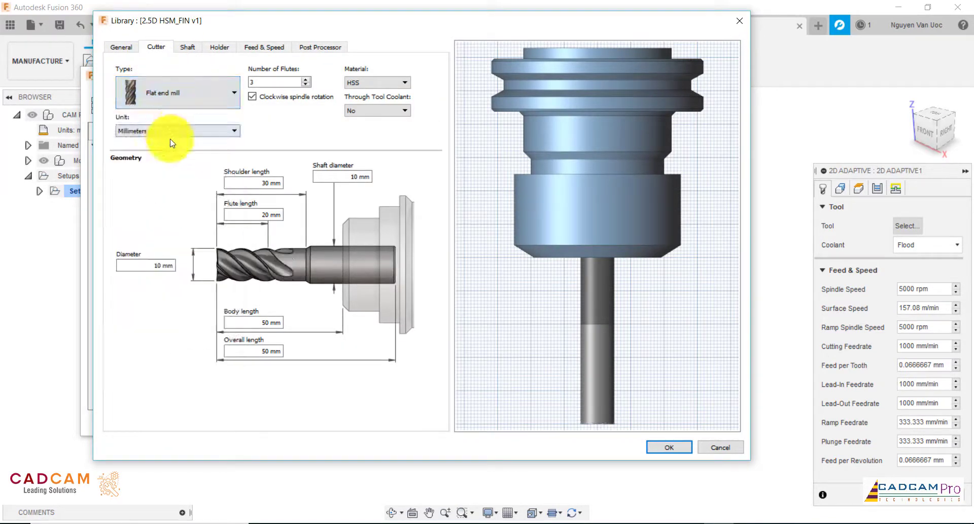
pyautogui.moveTo(144, 268); pyautogui.dragTo(183, 270)
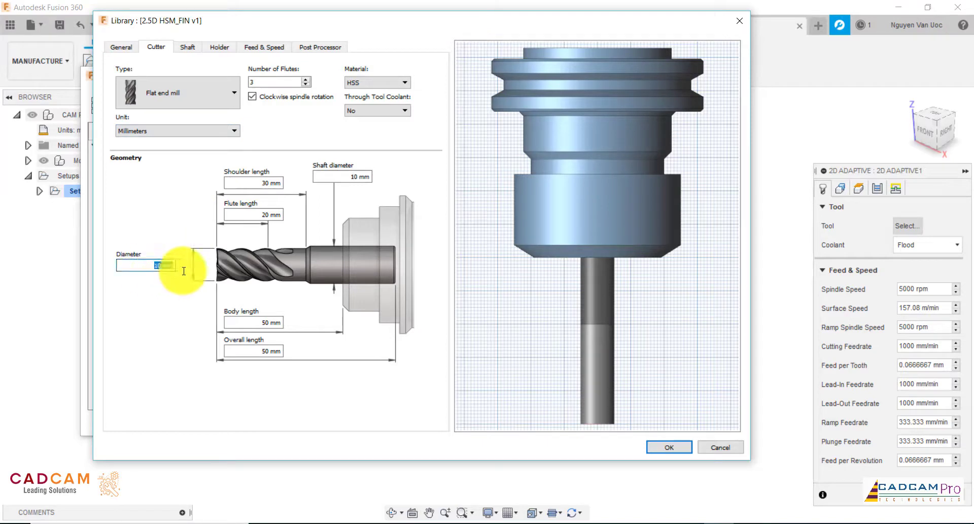
pyautogui.write('20')
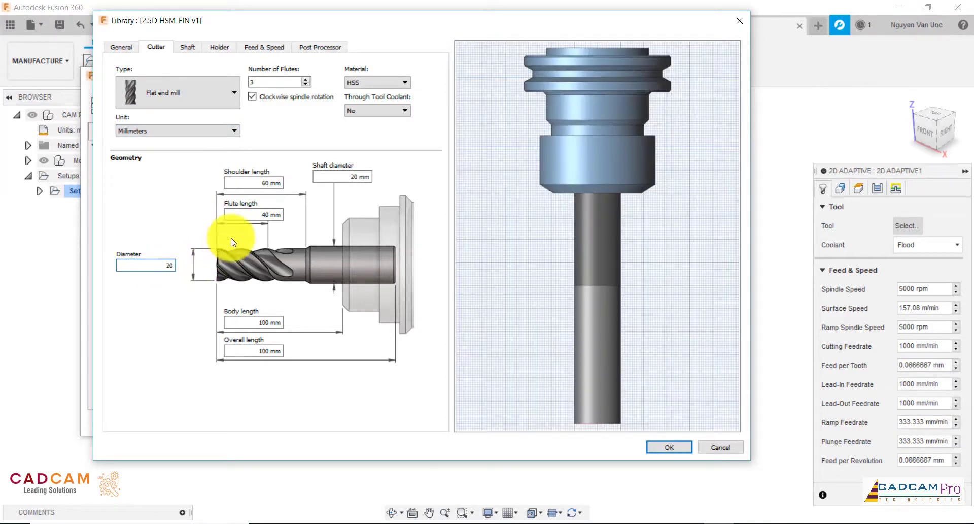
# - Check the cutter's flute, shoulder and body lengths and set its overall length to 120 mm
pyautogui.click(251, 215)
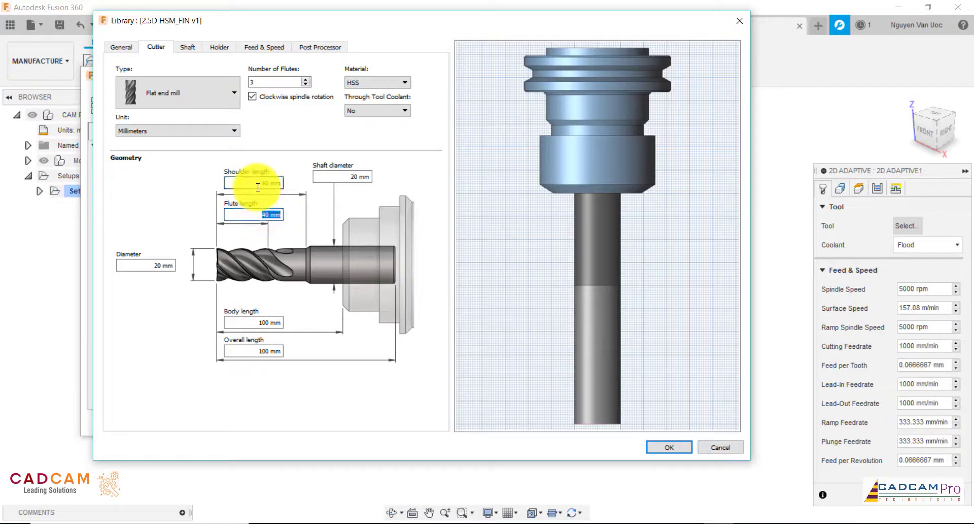
pyautogui.moveTo(257, 183); pyautogui.dragTo(279, 184)
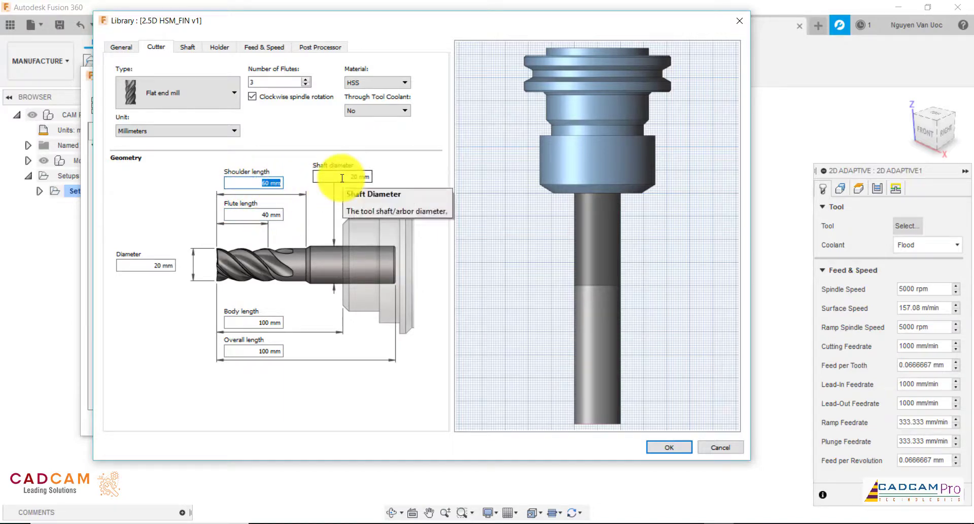
pyautogui.moveTo(256, 323); pyautogui.dragTo(281, 322)
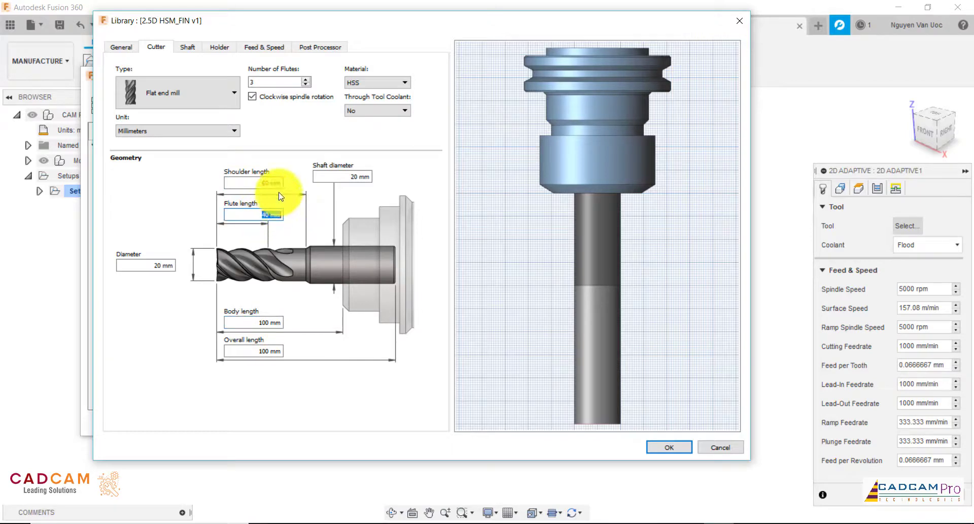
pyautogui.moveTo(257, 184); pyautogui.dragTo(284, 184)
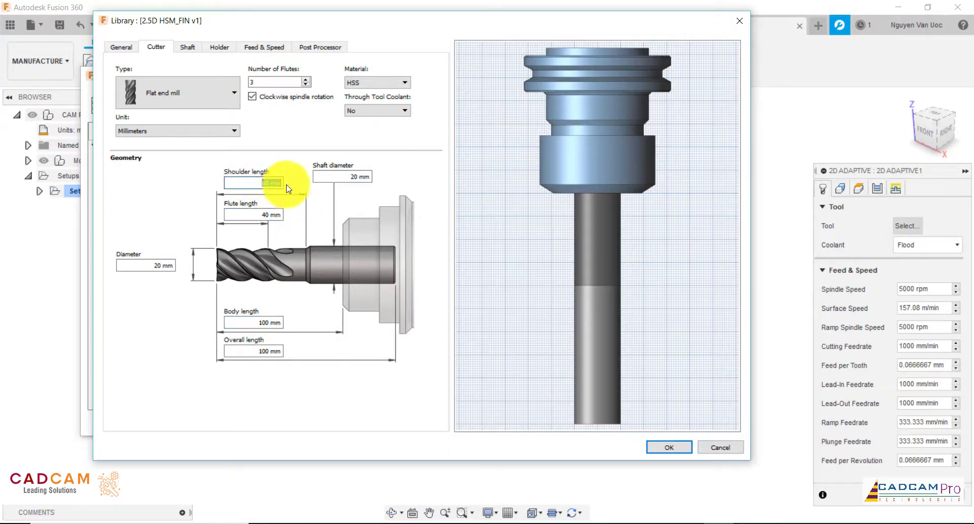
pyautogui.moveTo(247, 321); pyautogui.dragTo(279, 322)
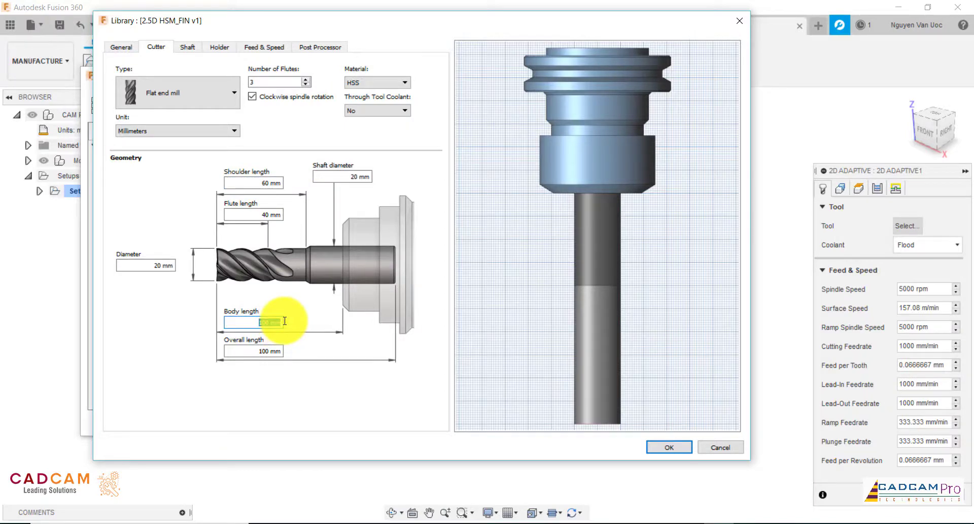
pyautogui.moveTo(251, 351); pyautogui.dragTo(275, 352)
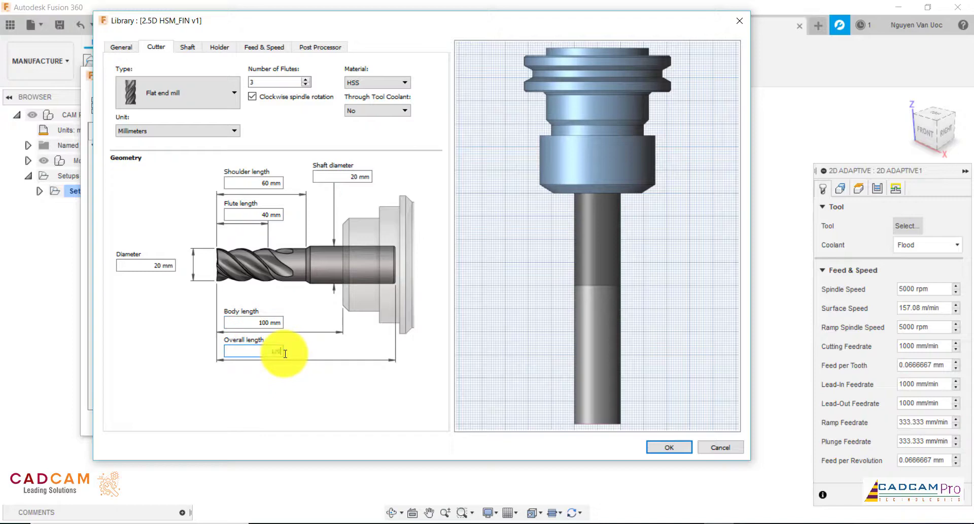
pyautogui.click(271, 325)
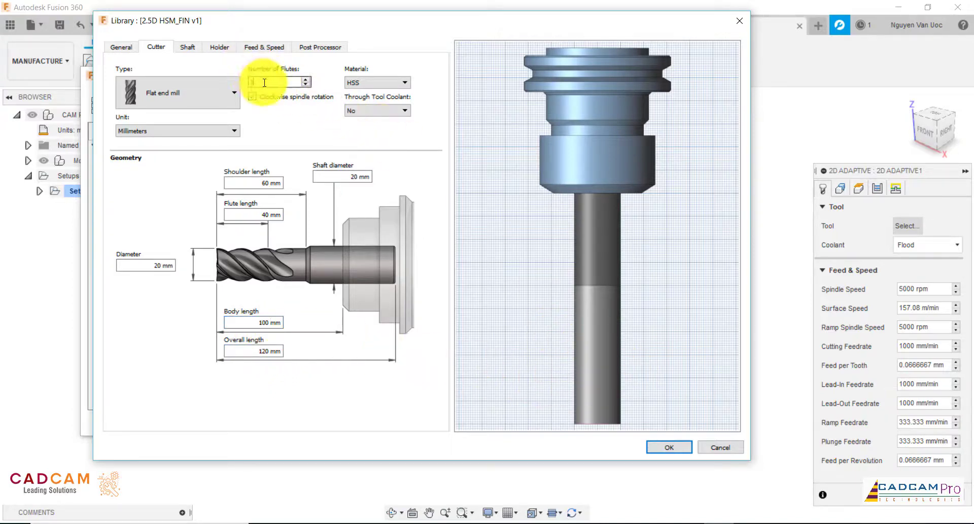
# - Review the new tool's shaft, holder, general, feed and speed, and post processor settings
pyautogui.click(191, 49)
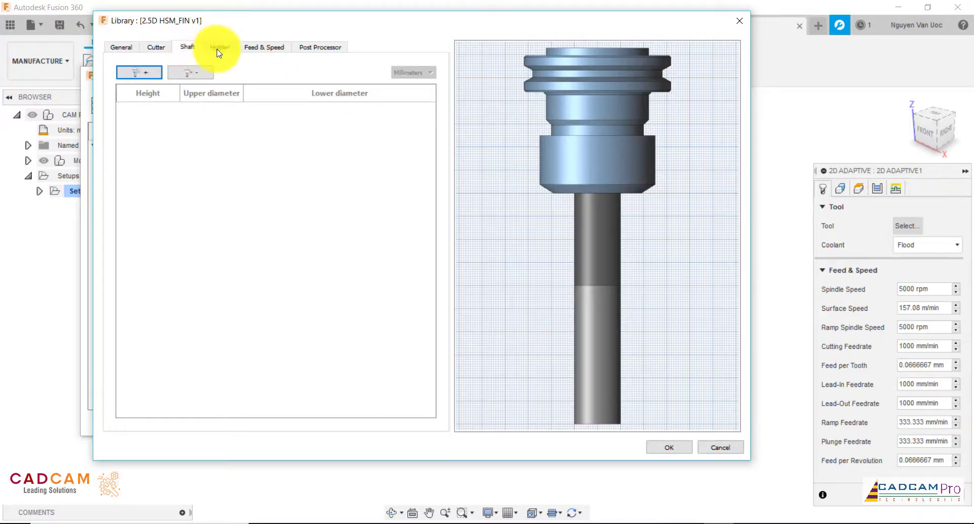
pyautogui.click(216, 49)
pyautogui.click(121, 47)
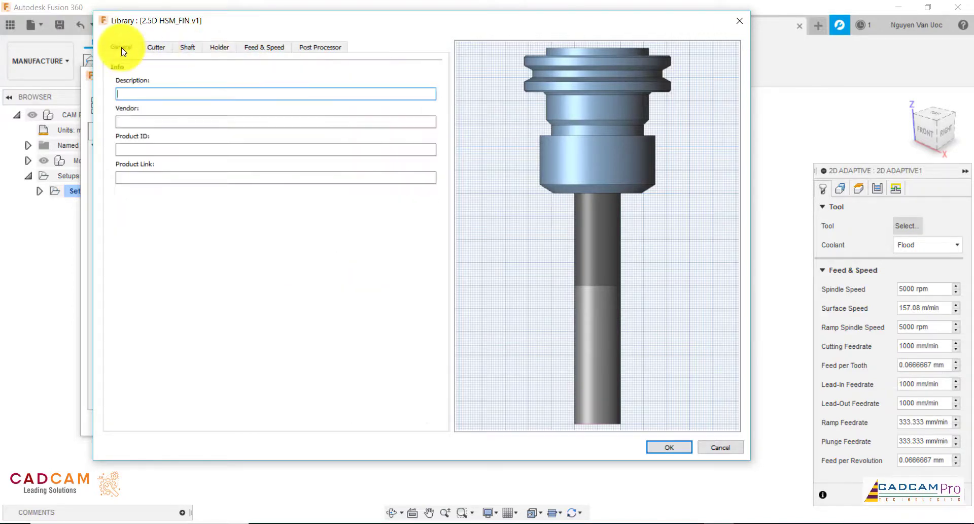
pyautogui.click(156, 47)
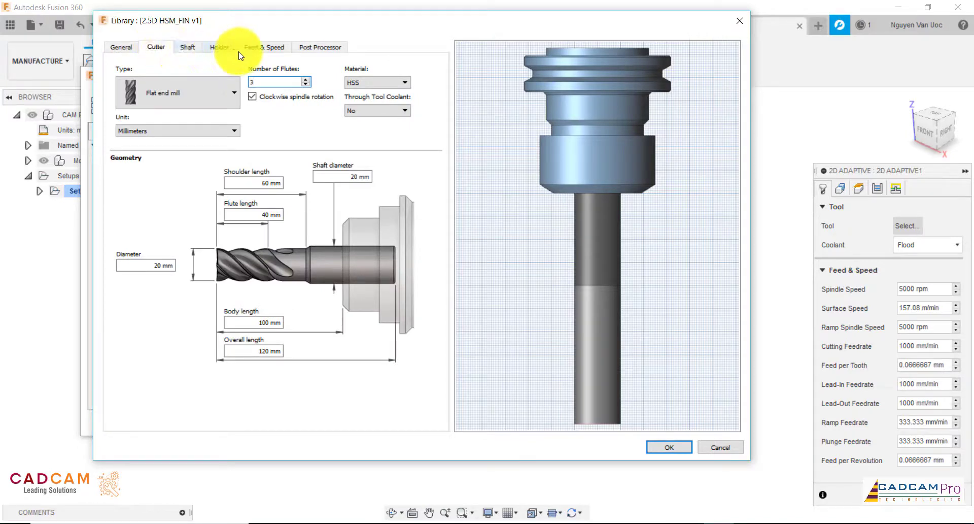
pyautogui.click(283, 48)
pyautogui.click(313, 48)
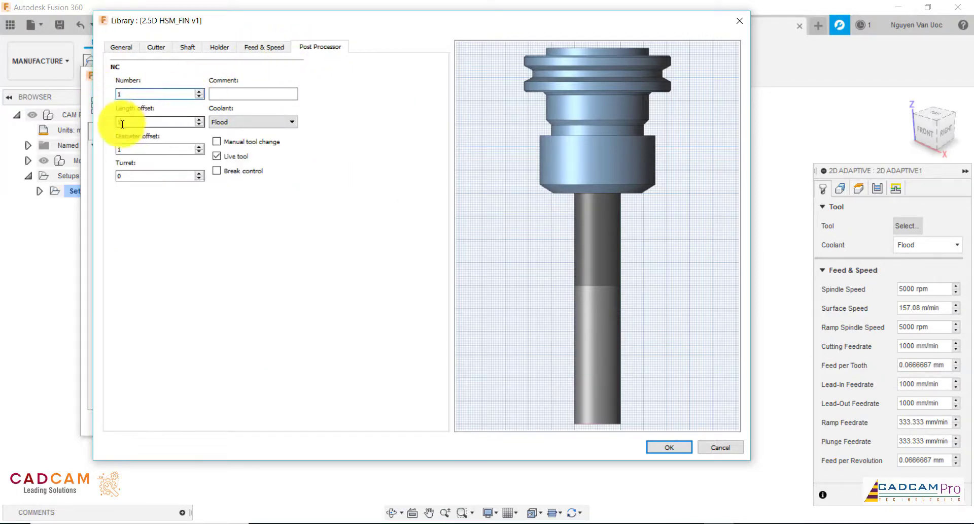
pyautogui.press('Tab')
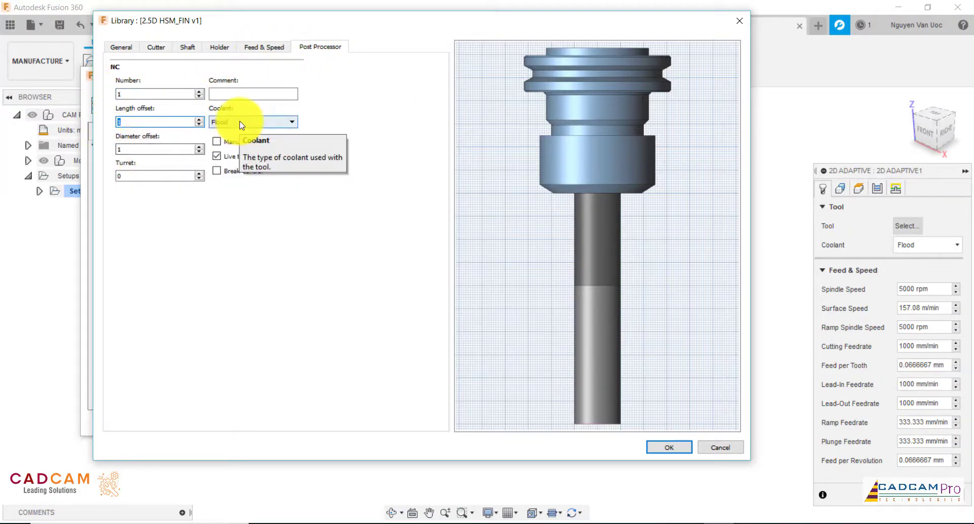
# - Save the new 20 mm flat end mill and assign it to the 2D adaptive operation
pyautogui.click(660, 449)
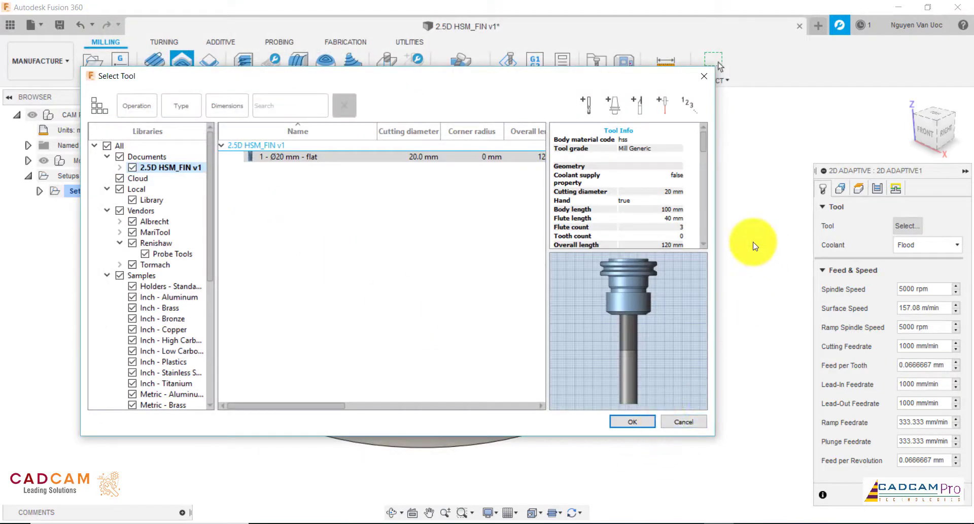
pyautogui.click(645, 423)
pyautogui.scroll(3, 598, 320)
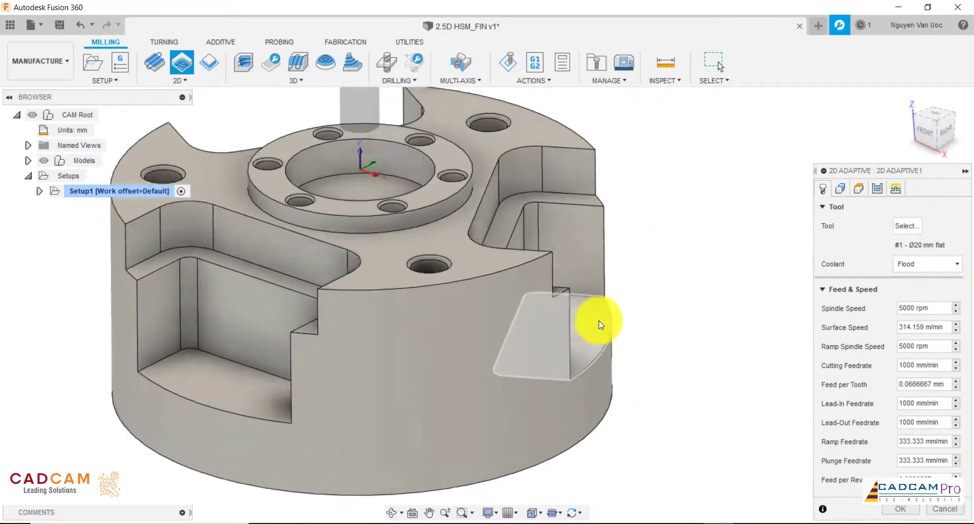
# - Select the base edge of the raised central ring as the pocket selection for the 2D adaptive operation
pyautogui.scroll(-5, 598, 321)
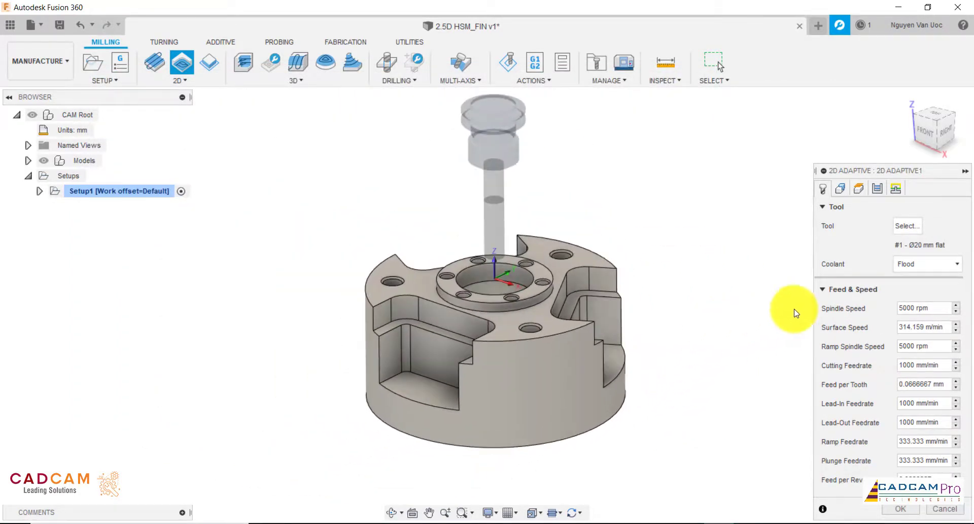
pyautogui.click(842, 191)
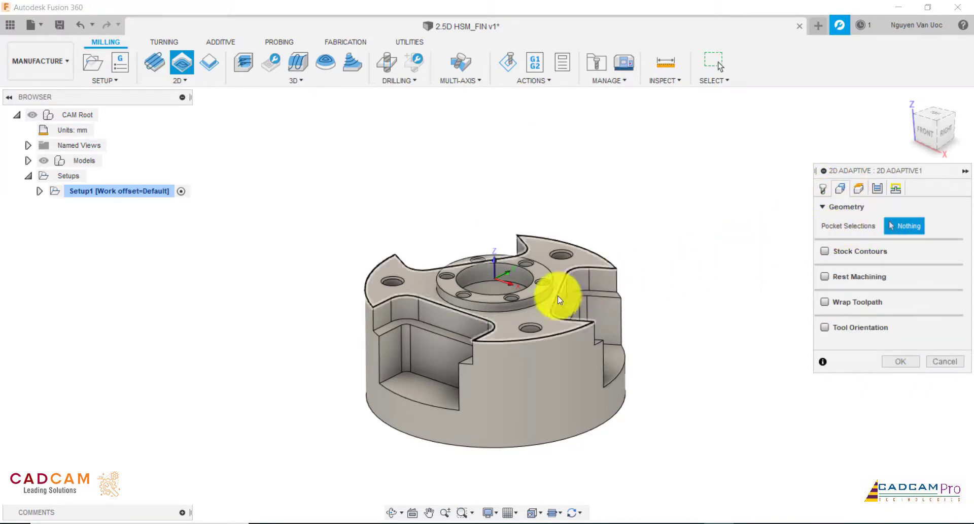
pyautogui.click(545, 300)
pyautogui.keyDown('shift'); pyautogui.moveTo(707, 244); pyautogui.dragTo(707, 265, button='middle'); pyautogui.keyUp('shift')
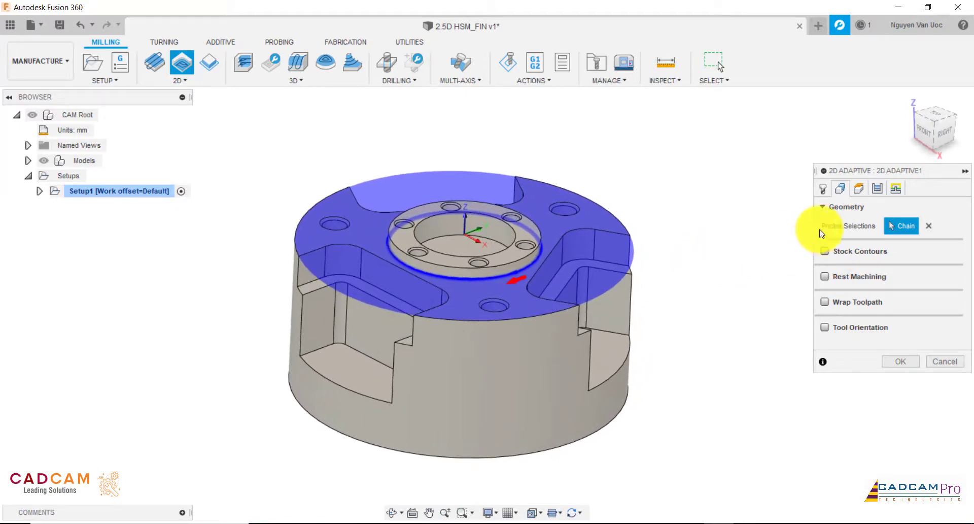
# - Set the clearance height offset to 50 mm and the retract height offset to 10 mm
pyautogui.click(860, 190)
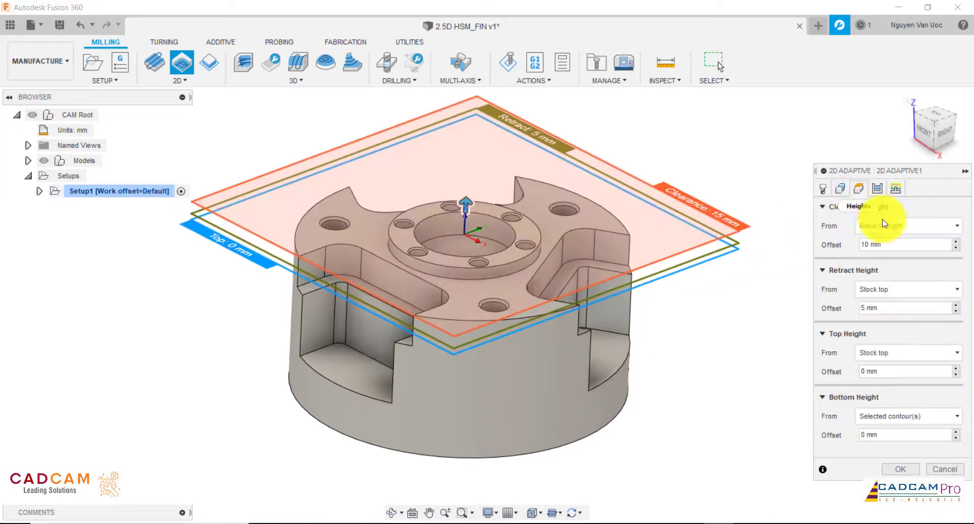
pyautogui.doubleClick(908, 246)
pyautogui.write('50')
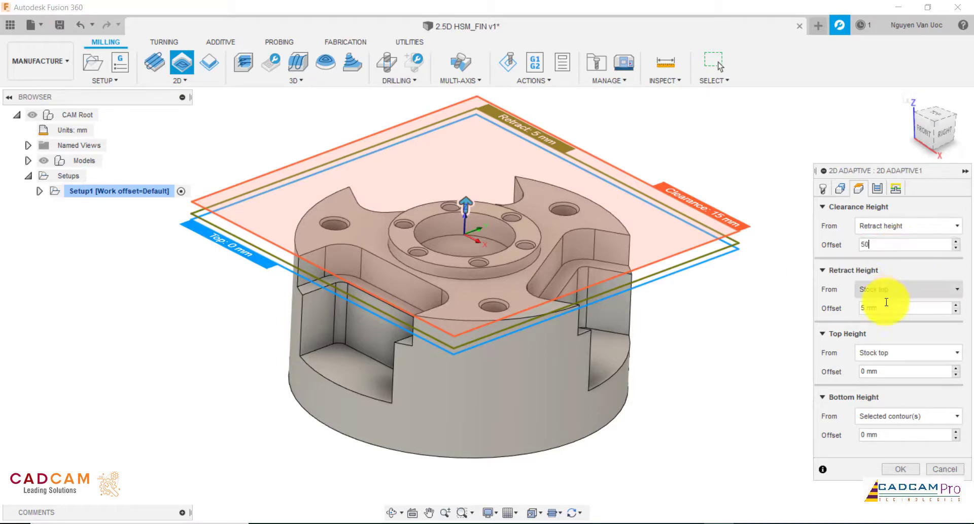
pyautogui.doubleClick(863, 308)
pyautogui.write('10')
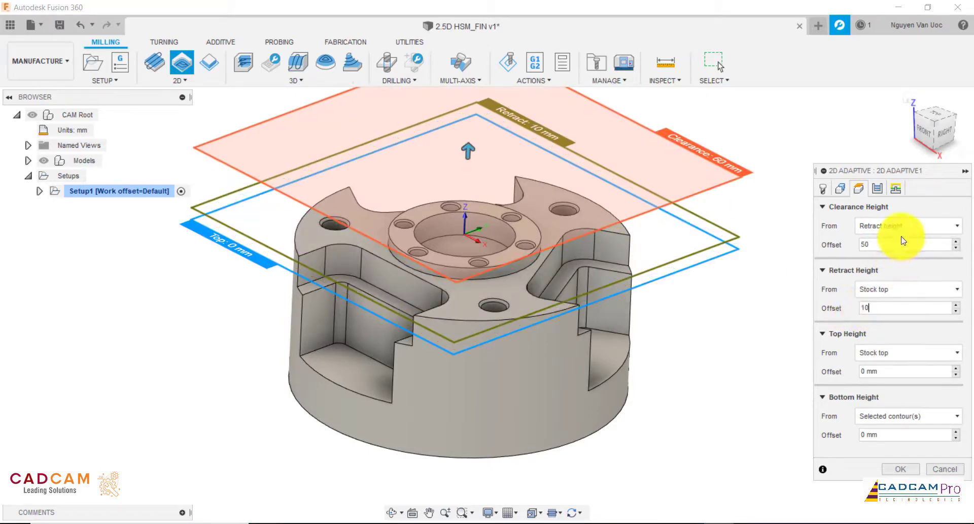
pyautogui.keyDown('shift'); pyautogui.moveTo(684, 330); pyautogui.dragTo(717, 300, button='middle'); pyautogui.keyUp('shift')
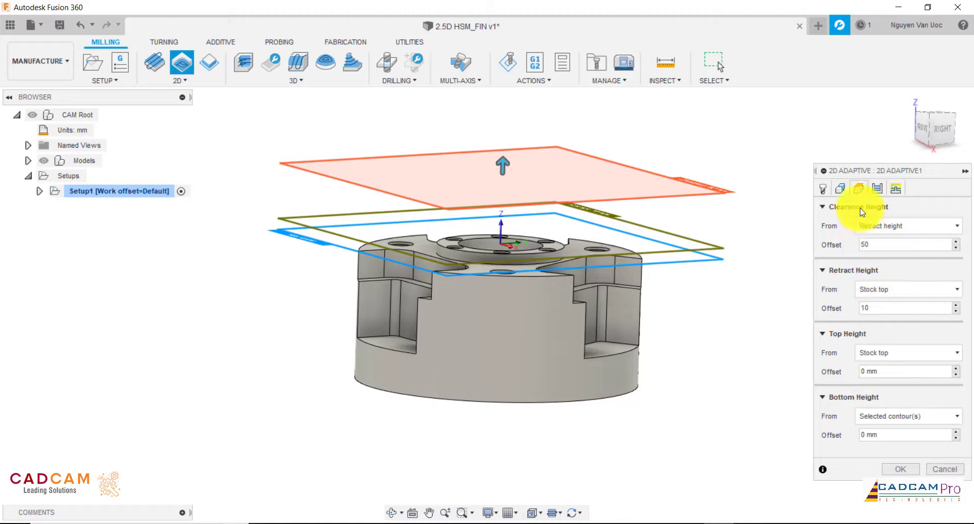
# - Set the optimal load of the adaptive passes to 2 mm and check the Both Ways option
pyautogui.click(878, 189)
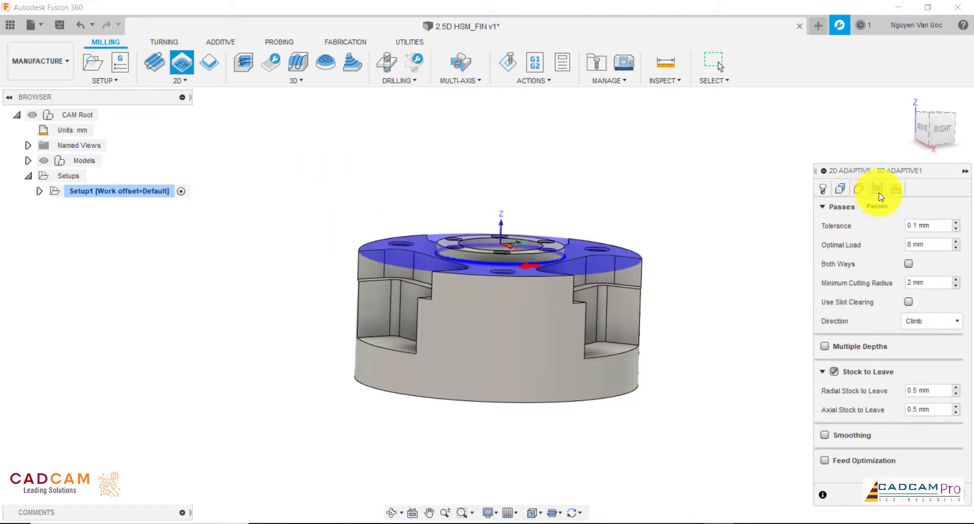
pyautogui.moveTo(931, 228); pyautogui.dragTo(889, 245)
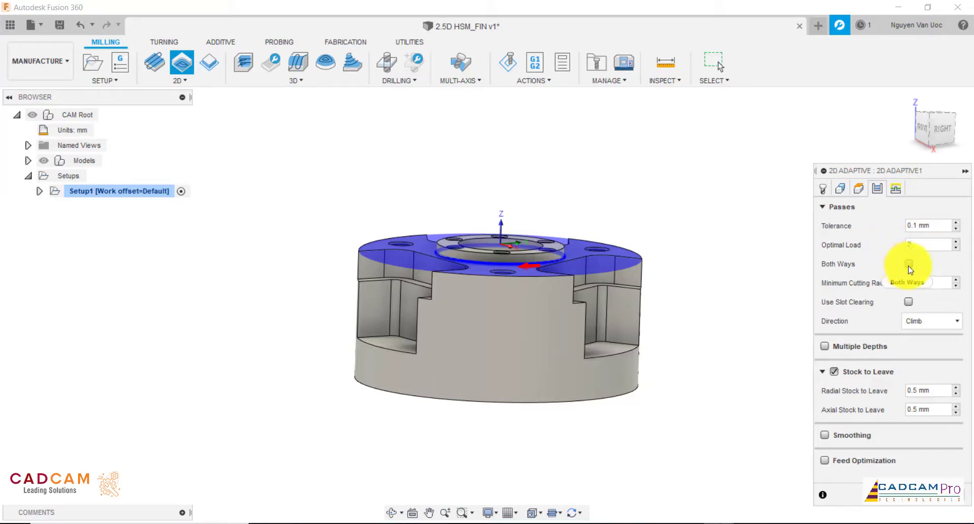
pyautogui.moveTo(910, 269)
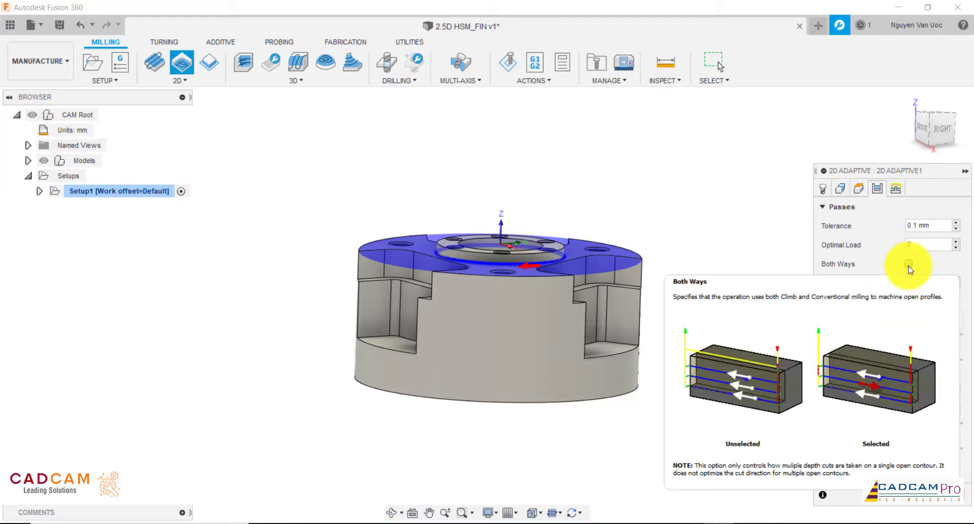
pyautogui.moveTo(907, 171); pyautogui.dragTo(823, 142)
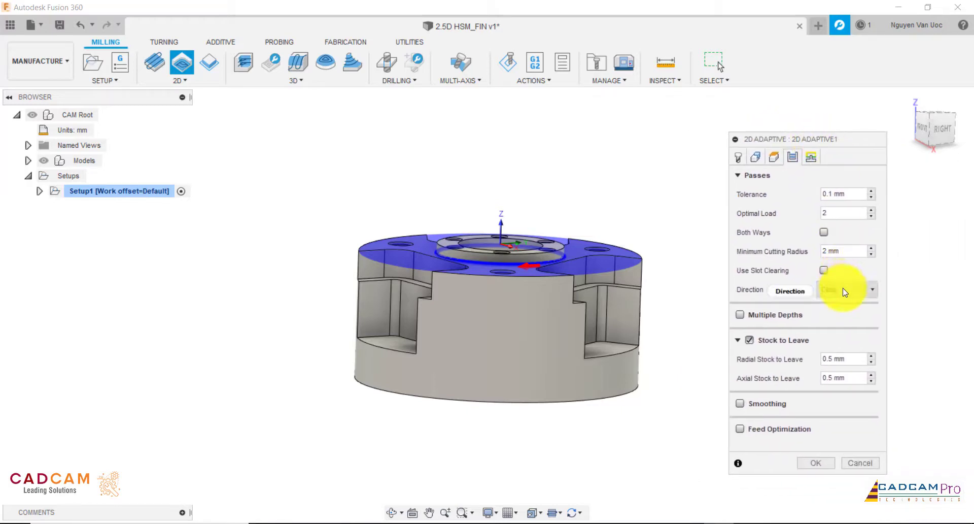
# - Set the radial and axial stock to leave to 0.25 mm and enable smoothing
pyautogui.click(842, 359)
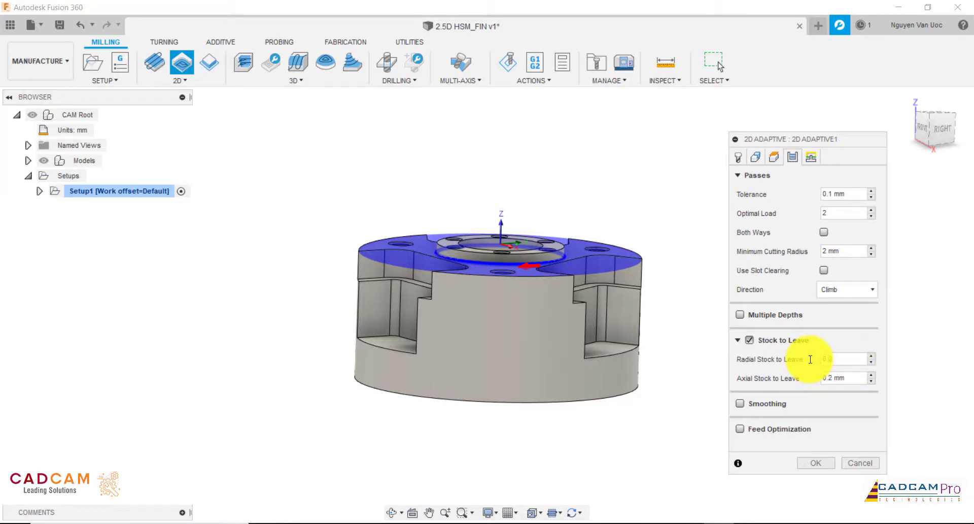
pyautogui.write('0.2')
pyautogui.click(852, 381)
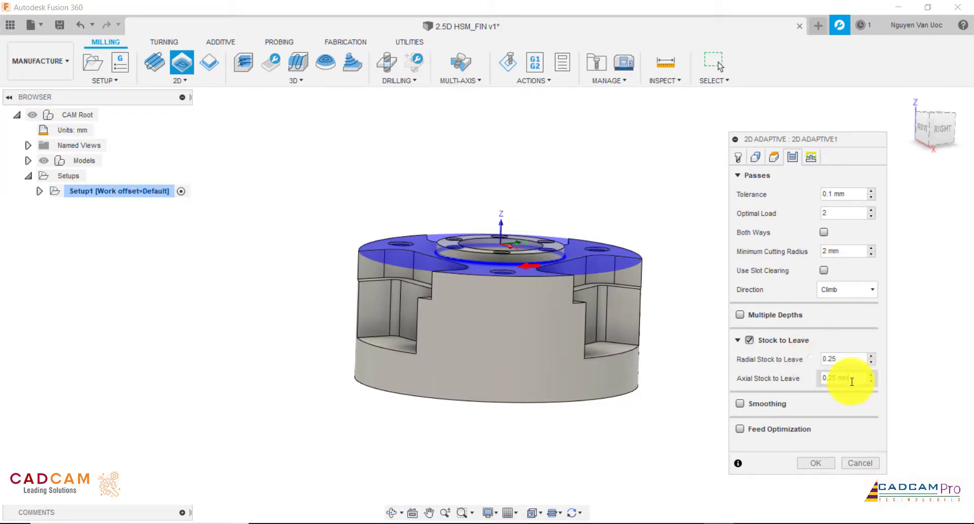
pyautogui.click(740, 404)
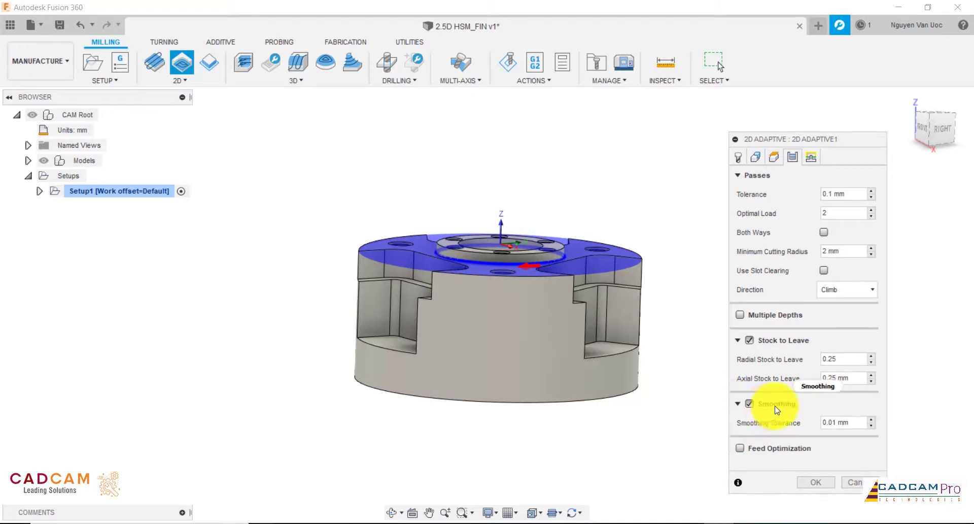
# - Review the linking, lead and ramp settings and generate the 2D adaptive toolpath
pyautogui.click(815, 155)
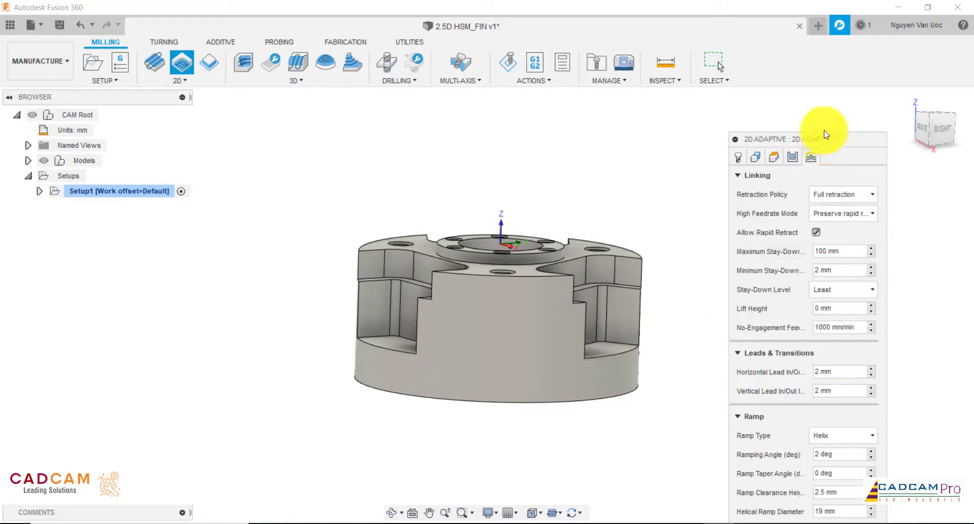
pyautogui.moveTo(825, 134); pyautogui.dragTo(828, 50)
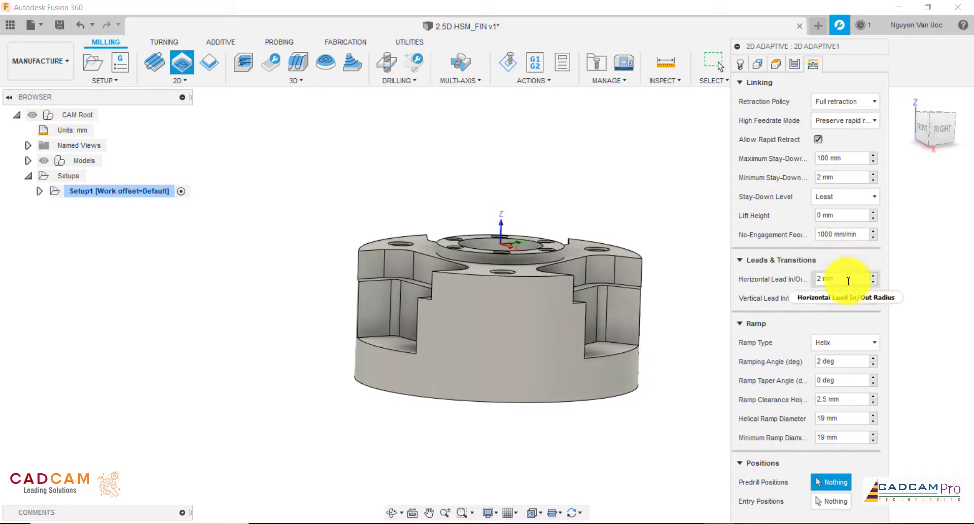
pyautogui.click(841, 346)
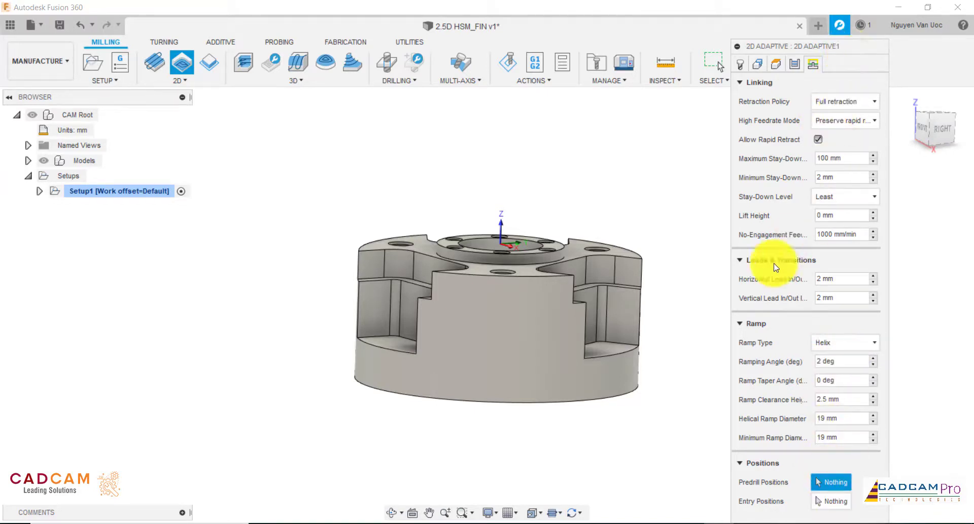
pyautogui.click(741, 324)
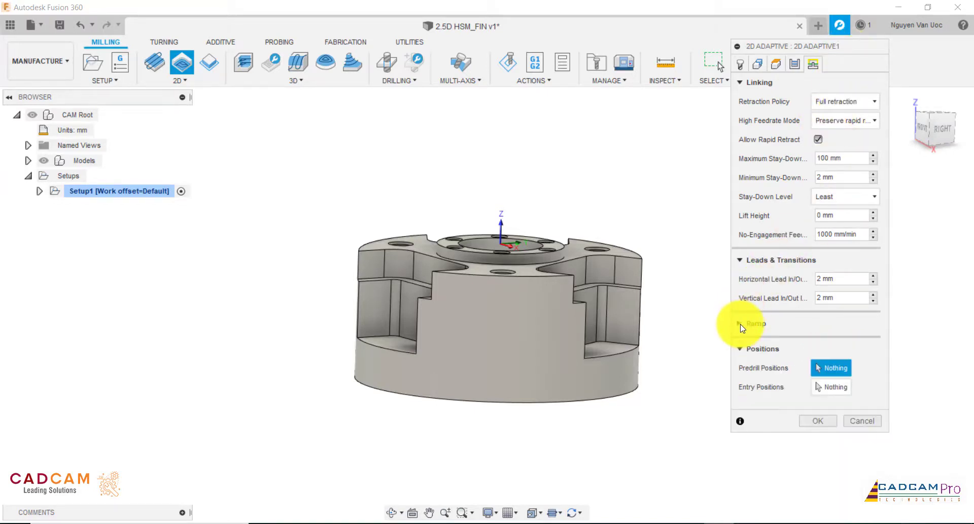
pyautogui.click(815, 420)
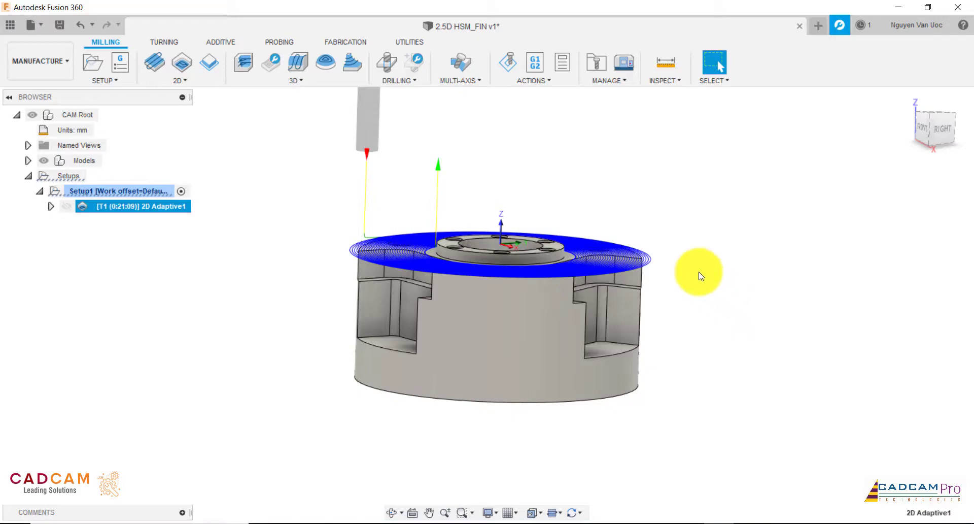
# - Inspect the toolpath on the part's top face and duplicate the 2D Adaptive1 operation
pyautogui.keyDown('shift'); pyautogui.moveTo(693, 271); pyautogui.dragTo(695, 297, button='middle'); pyautogui.keyUp('shift')
pyautogui.click(716, 313)
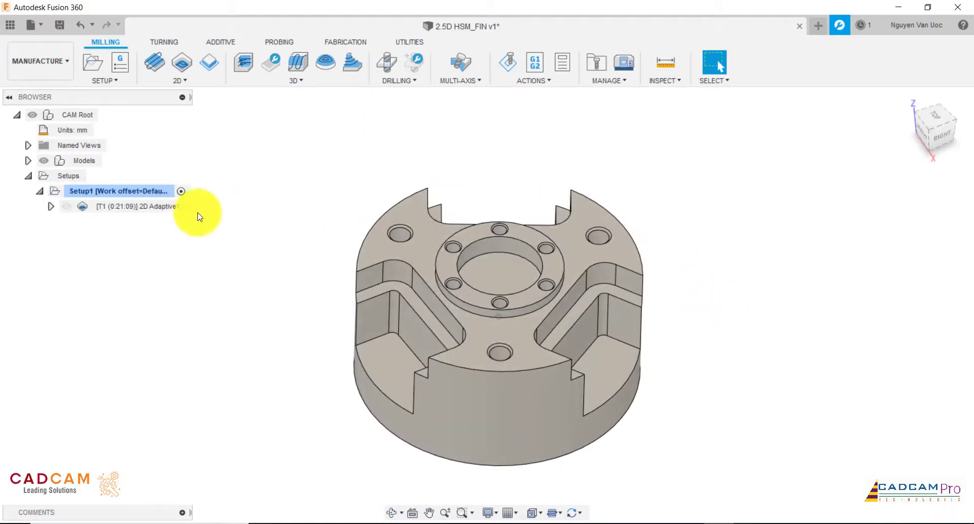
pyautogui.click(138, 206)
pyautogui.moveTo(274, 205)
pyautogui.keyDown('shift'); pyautogui.mouseDown(button='middle')
pyautogui.moveTo(285, 200)
pyautogui.moveTo(191, 218)
pyautogui.mouseUp(button='middle'); pyautogui.keyUp('shift')
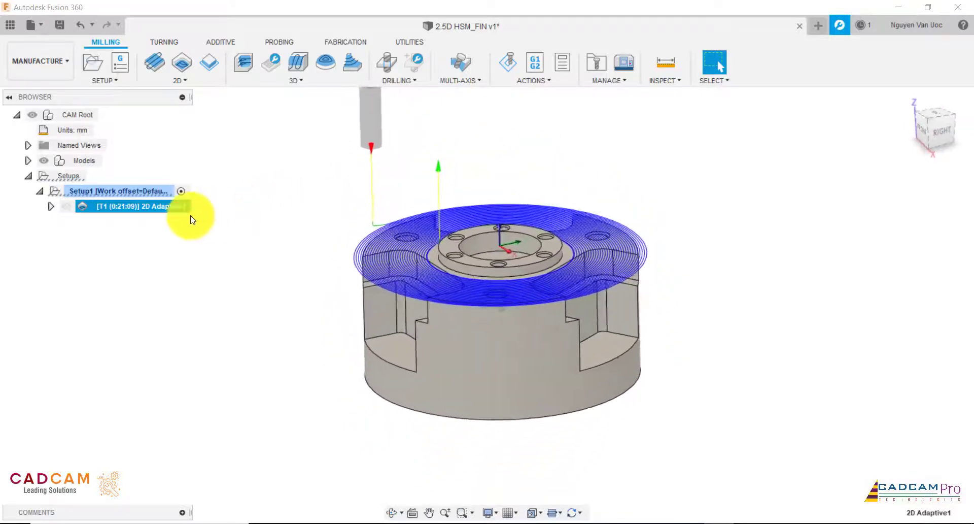
pyautogui.rightClick(148, 211)
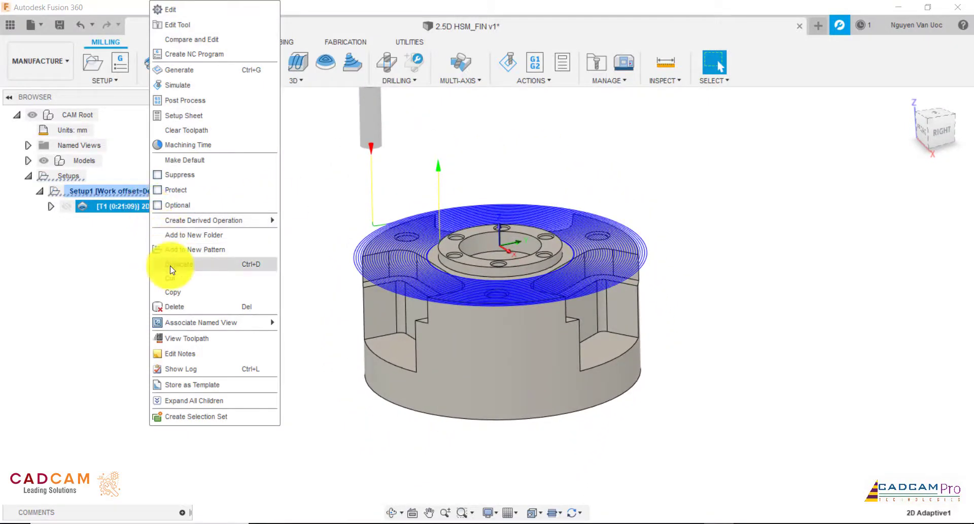
pyautogui.click(170, 265)
pyautogui.click(129, 224)
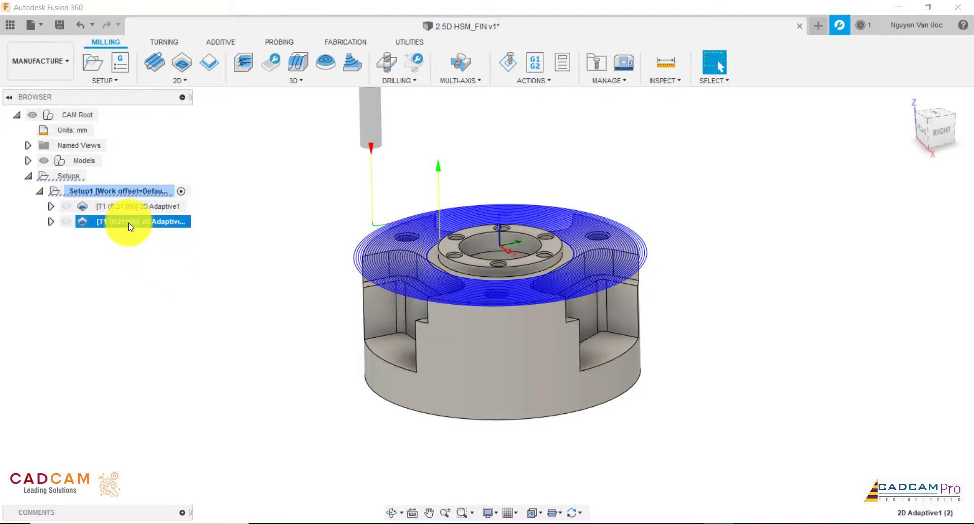
# - Edit the duplicated operation, replacing its pocket selection with the floor contour of the central bore, and regenerate the toolpath
pyautogui.rightClick(130, 226)
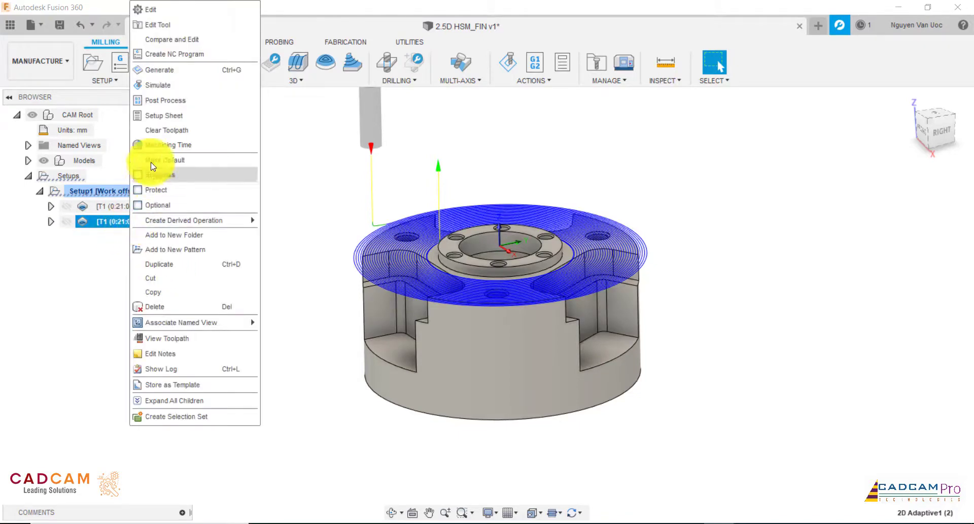
pyautogui.click(164, 23)
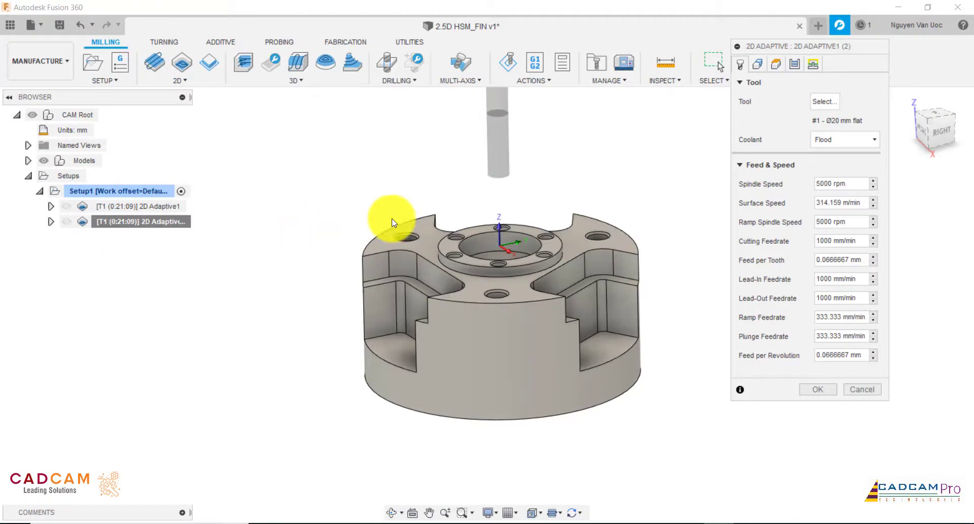
pyautogui.click(758, 65)
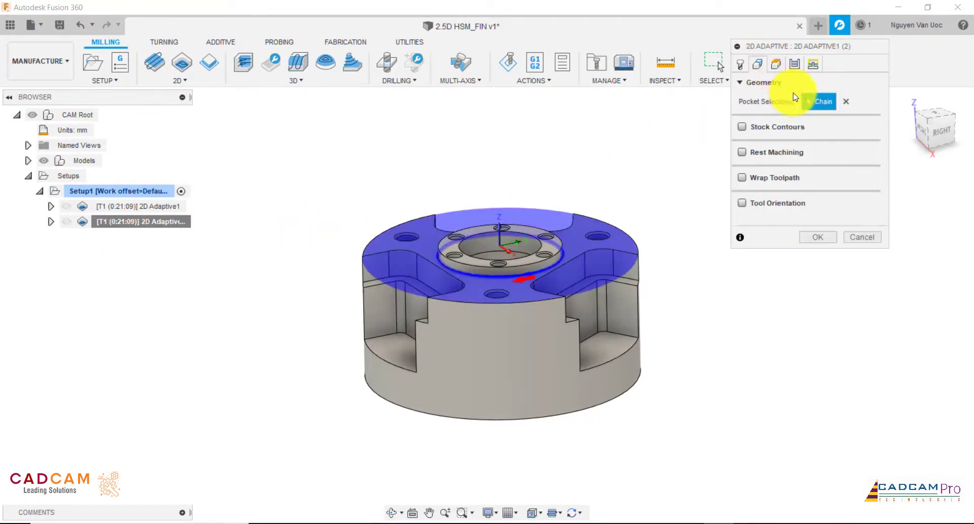
pyautogui.click(843, 102)
pyautogui.click(488, 249)
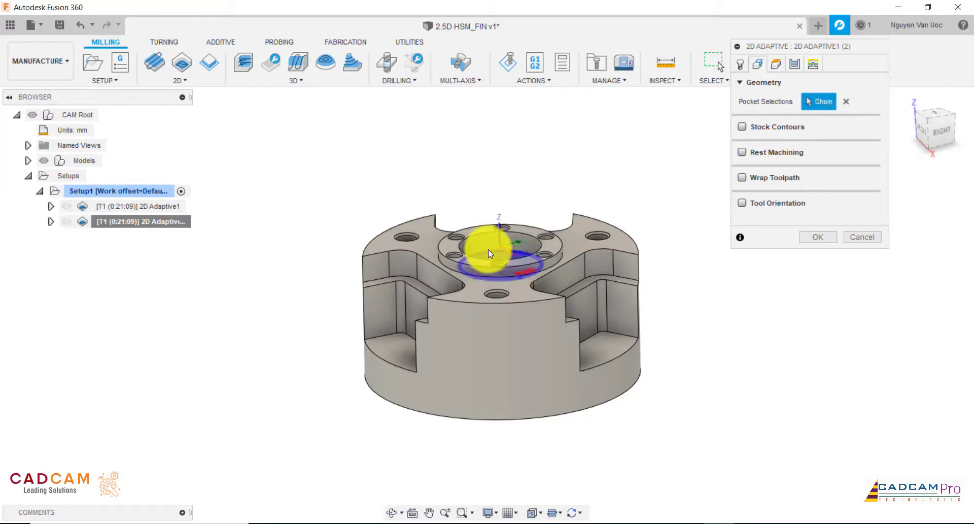
pyautogui.click(811, 237)
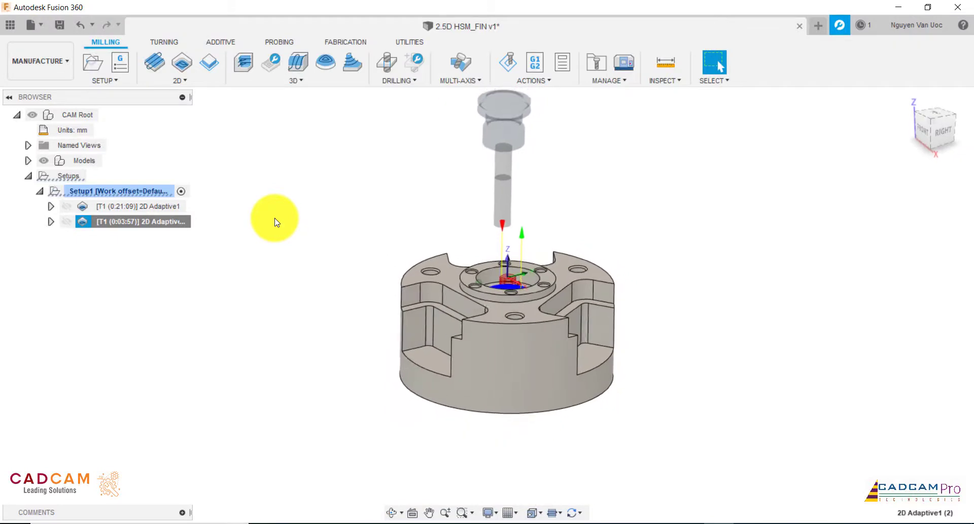
# - Duplicate the central bore's 2D adaptive operation
pyautogui.click(311, 209)
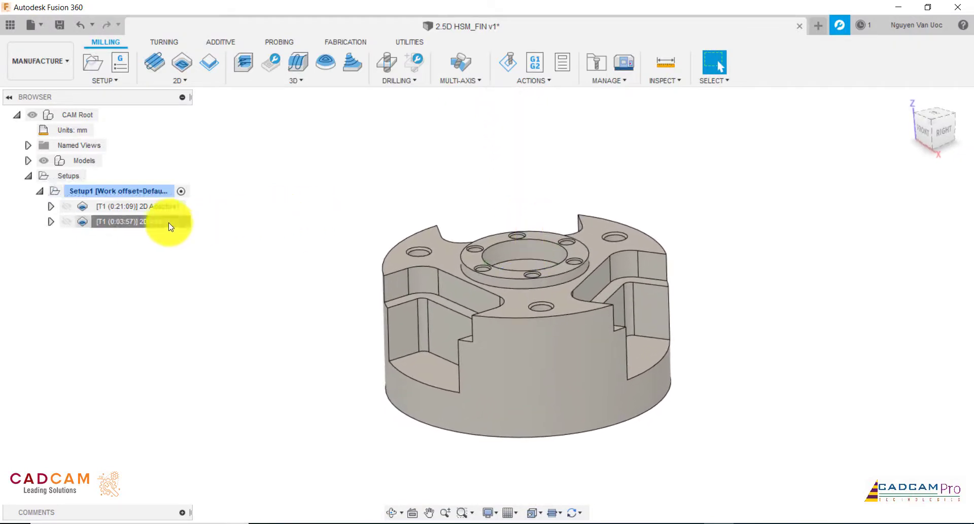
pyautogui.doubleClick(160, 223)
pyautogui.rightClick(160, 227)
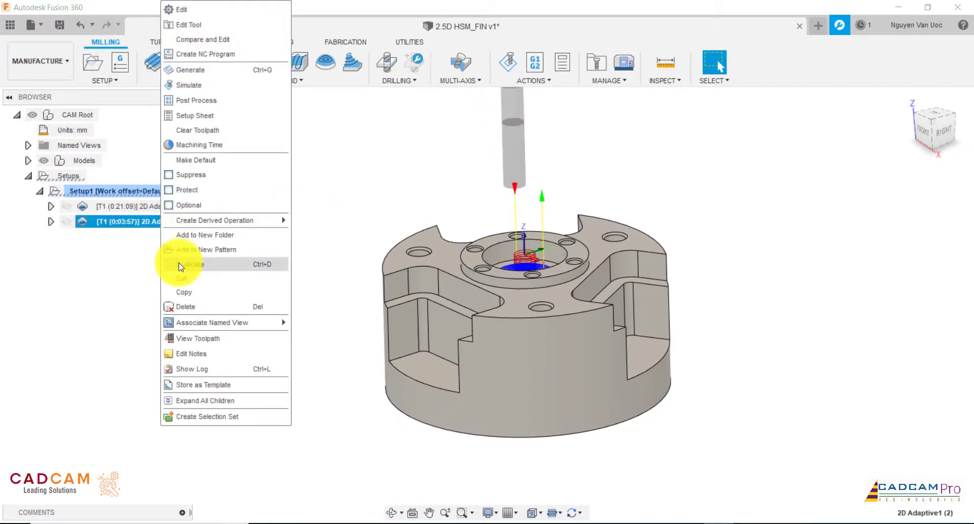
pyautogui.press('Escape')
pyautogui.click(153, 239)
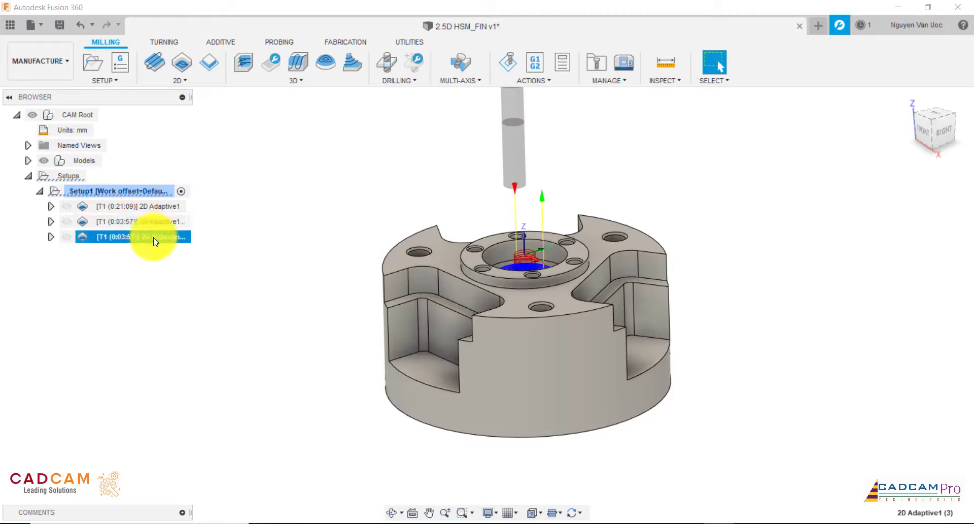
# - Edit the newest duplicated 2D adaptive operation and select the upper ledge contours of the three side pockets as its pocket selections
pyautogui.rightClick(154, 236)
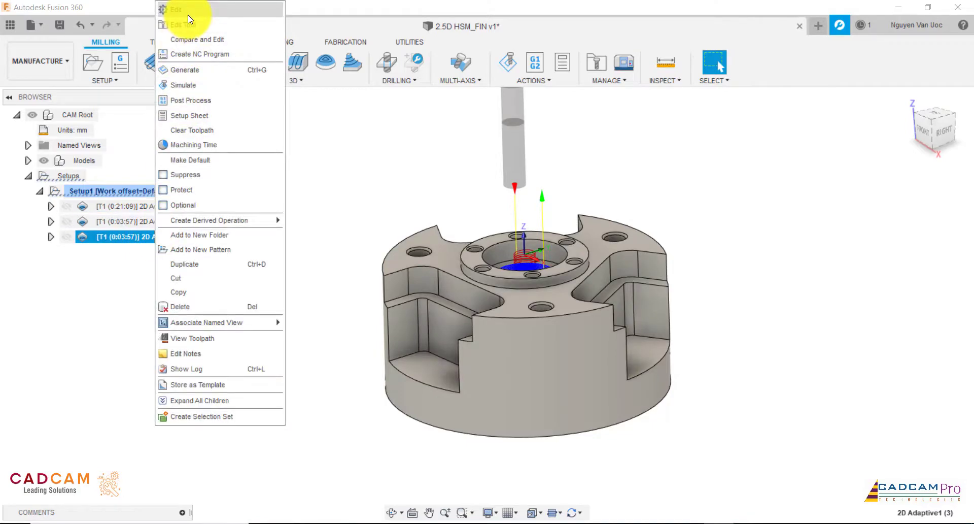
pyautogui.click(189, 19)
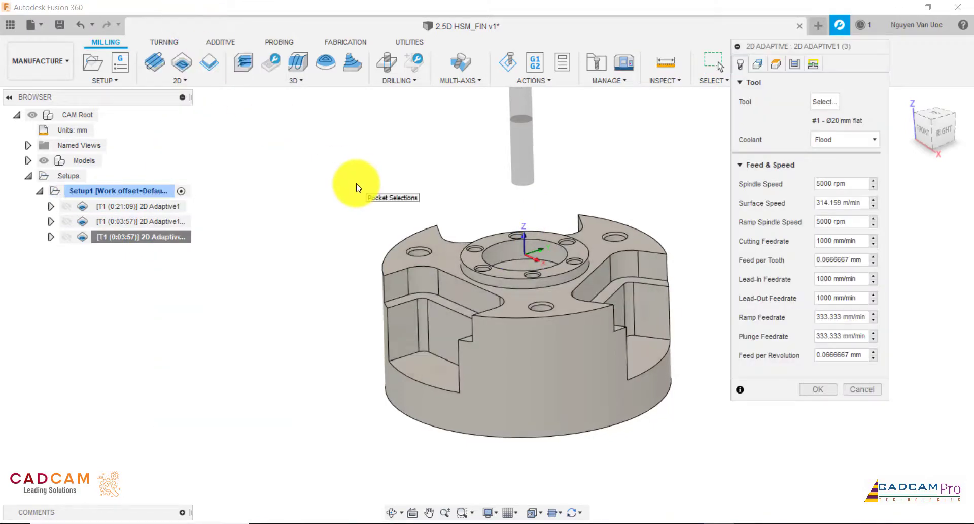
pyautogui.click(760, 63)
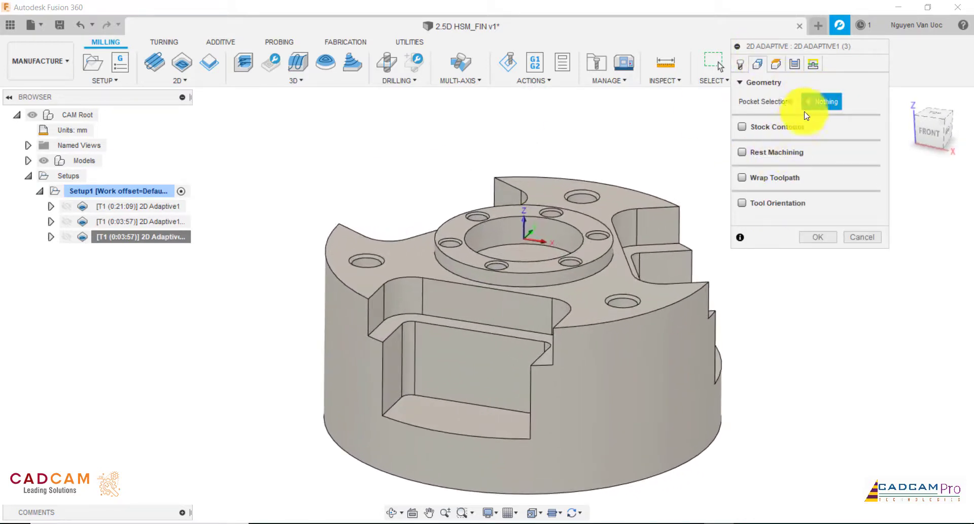
pyautogui.click(381, 322)
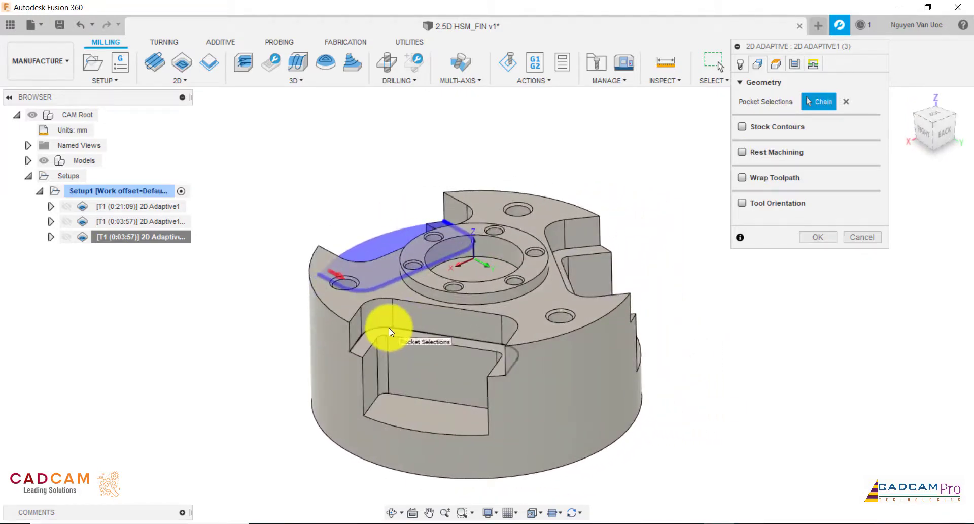
pyautogui.click(401, 329)
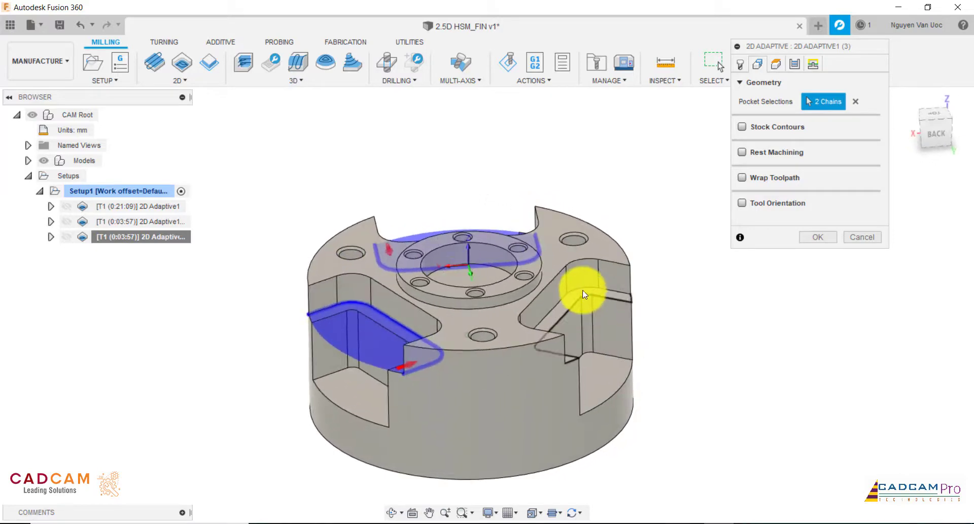
pyautogui.click(583, 288)
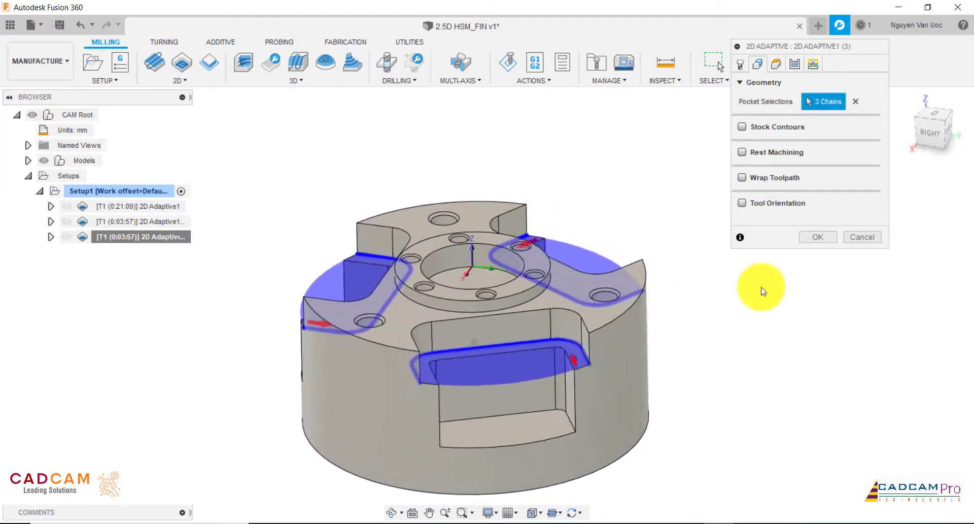
# - Set the operation's top height from Selection, using the part's three-lobed top face as the reference
pyautogui.click(778, 65)
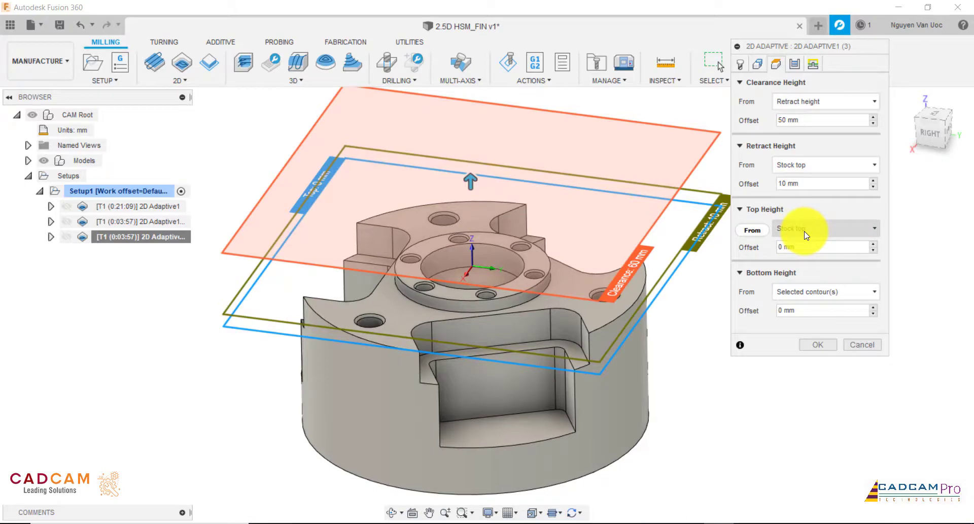
pyautogui.click(804, 230)
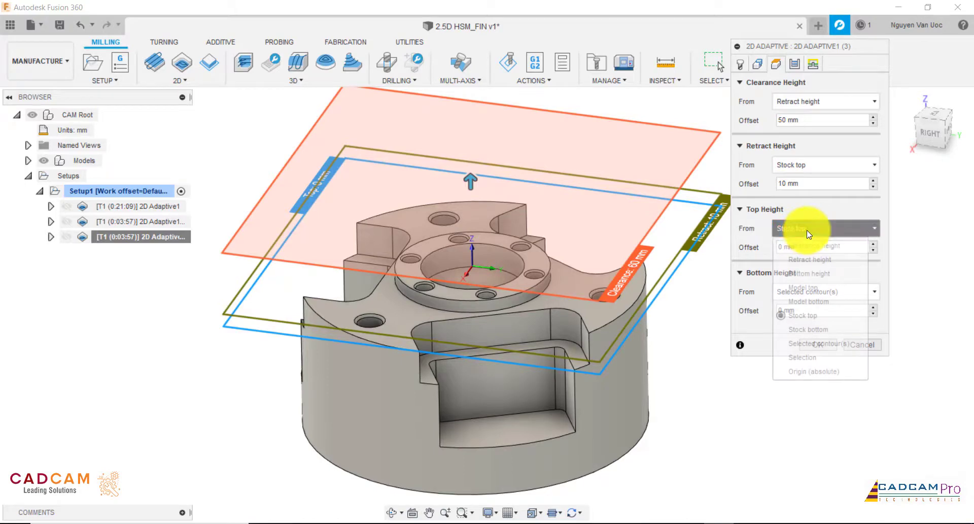
pyautogui.click(804, 358)
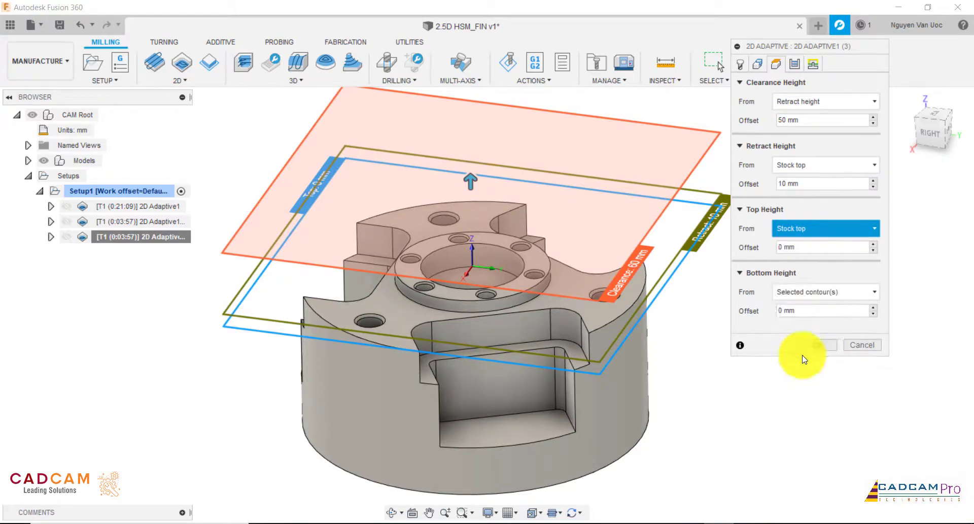
pyautogui.click(562, 304)
pyautogui.keyDown('shift'); pyautogui.moveTo(704, 362); pyautogui.dragTo(706, 319, button='middle'); pyautogui.keyUp('shift')
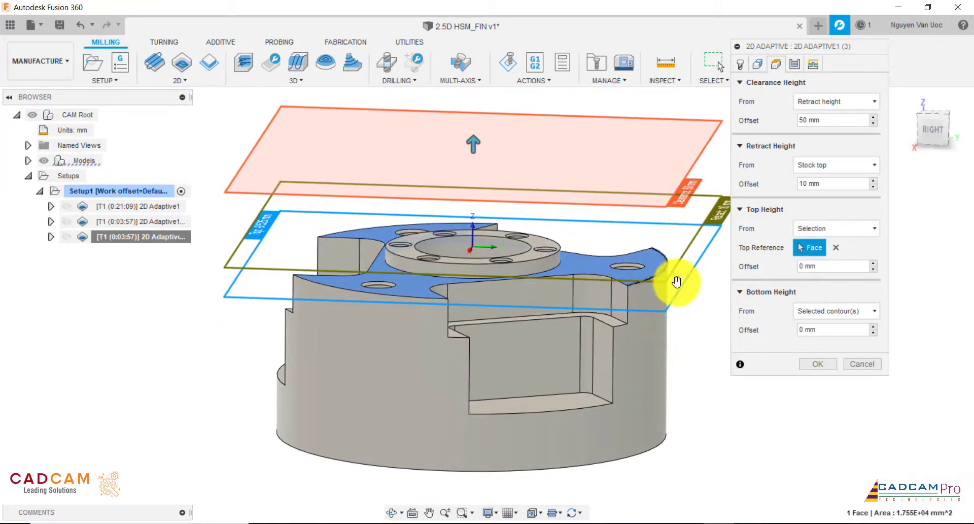
pyautogui.keyDown('shift'); pyautogui.moveTo(680, 278); pyautogui.dragTo(715, 293, button='middle'); pyautogui.keyUp('shift')
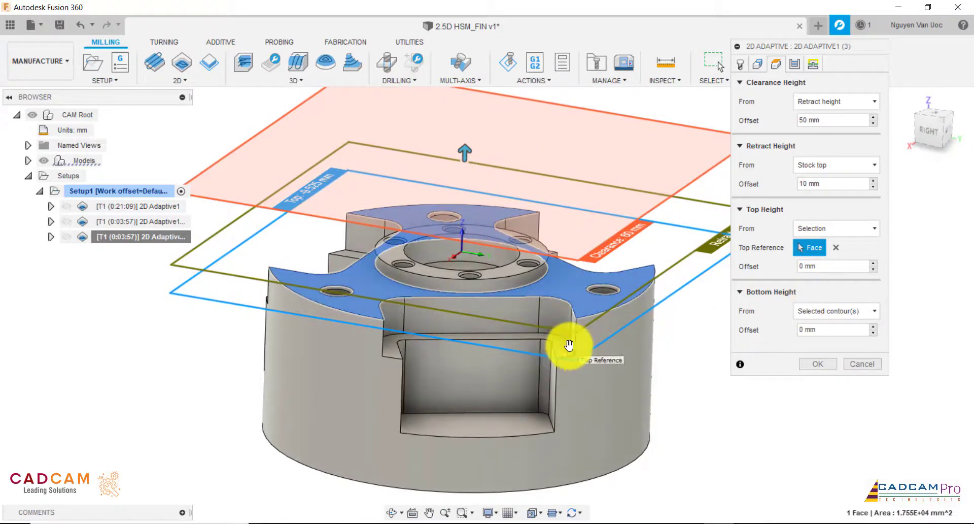
# - Review the passes settings and generate the side pockets' adaptive toolpath
pyautogui.click(815, 66)
pyautogui.click(795, 65)
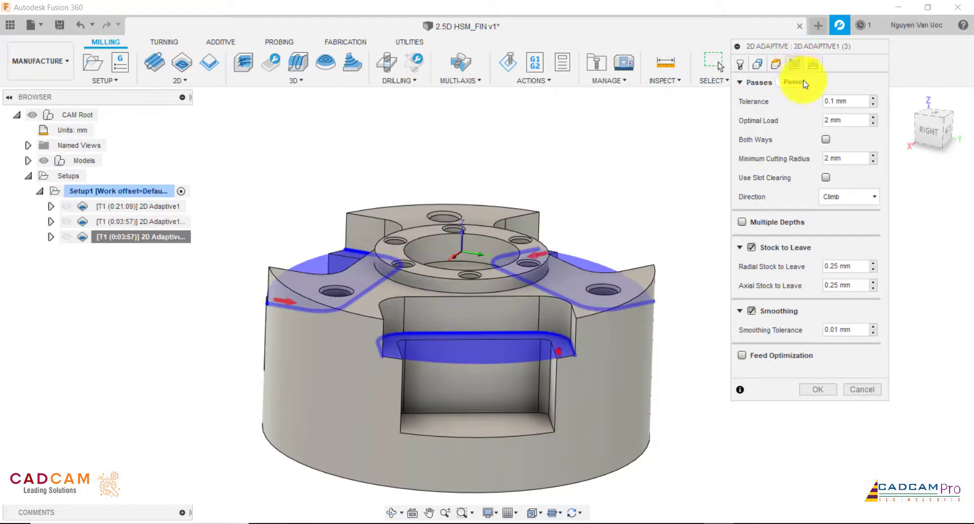
pyautogui.click(818, 389)
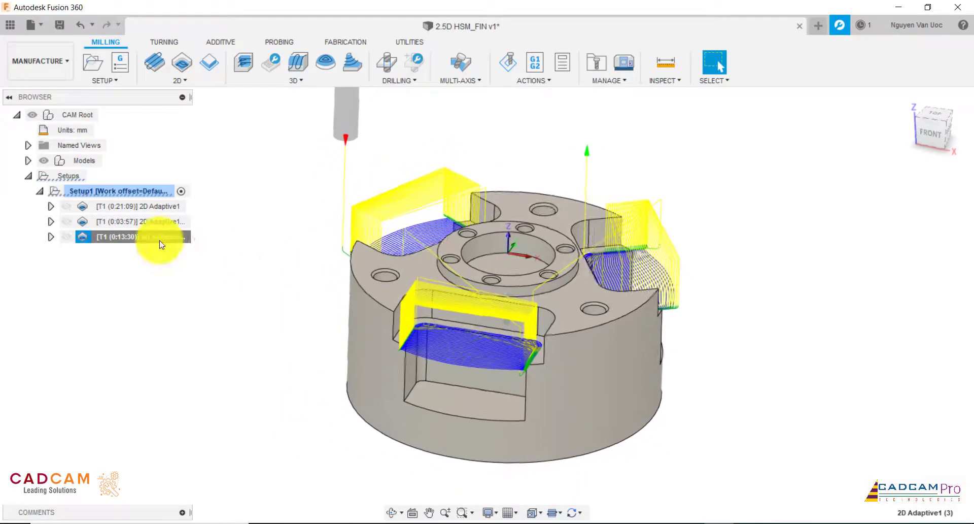
# - Edit the side pocket operation again, enable Both Ways cutting in its passes, and regenerate the toolpath
pyautogui.rightClick(160, 237)
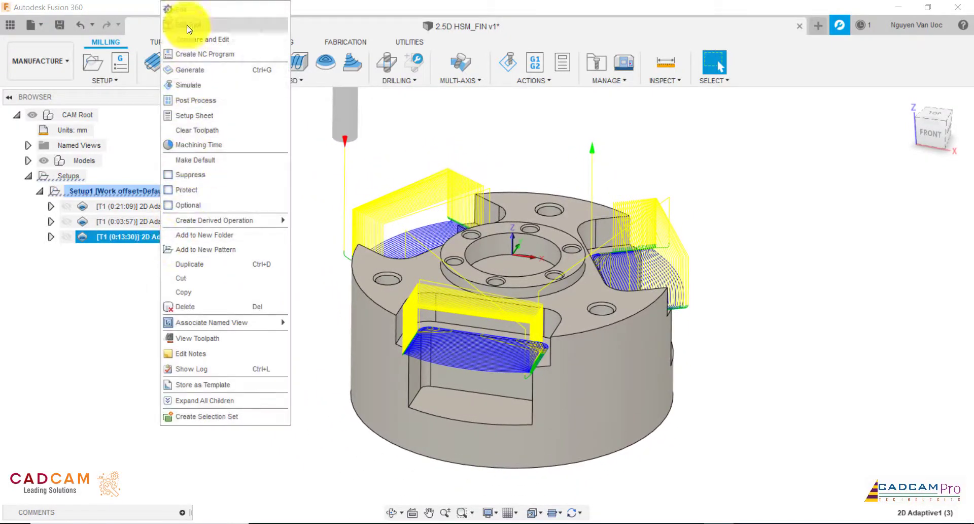
pyautogui.click(184, 9)
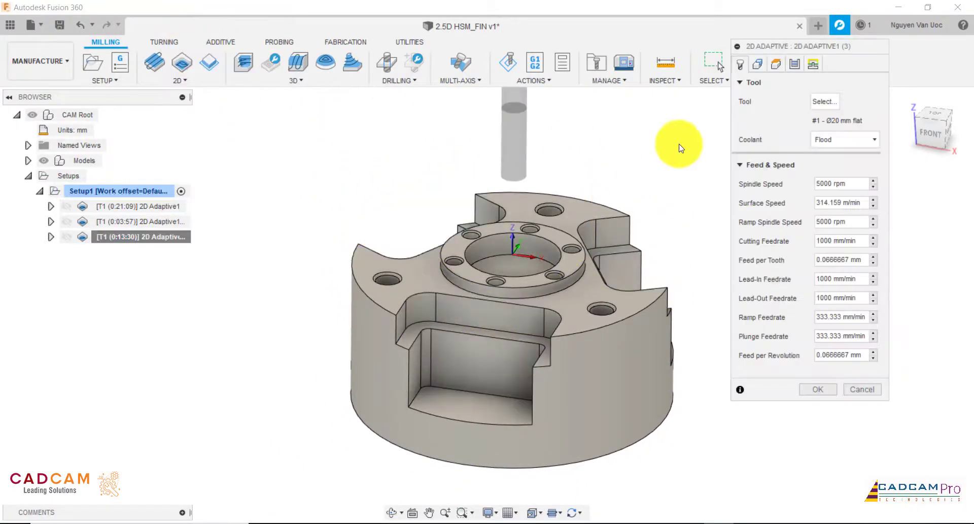
pyautogui.click(794, 64)
pyautogui.click(826, 139)
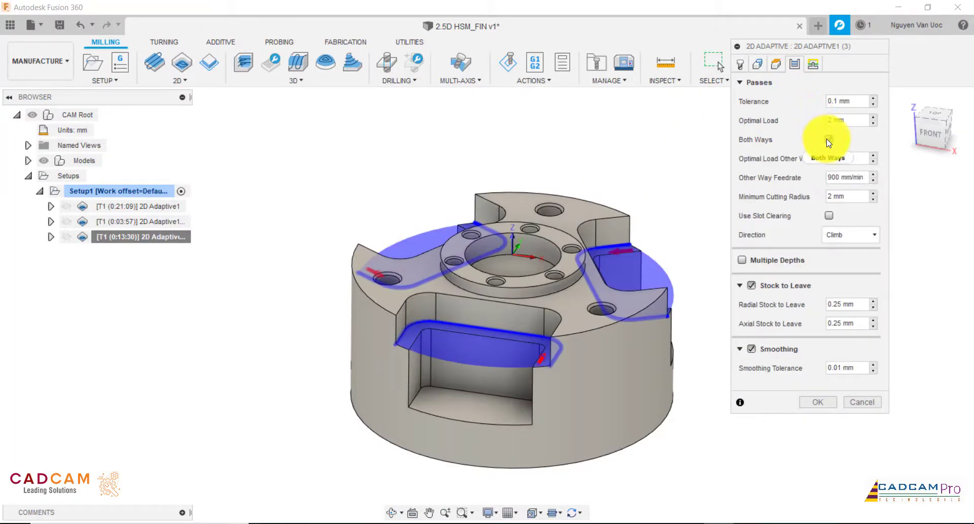
pyautogui.click(853, 197)
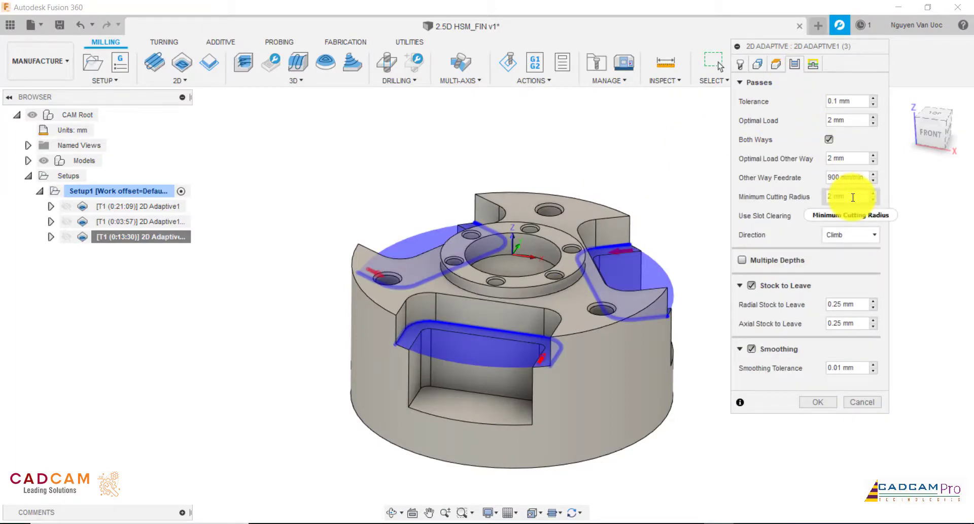
pyautogui.moveTo(853, 197)
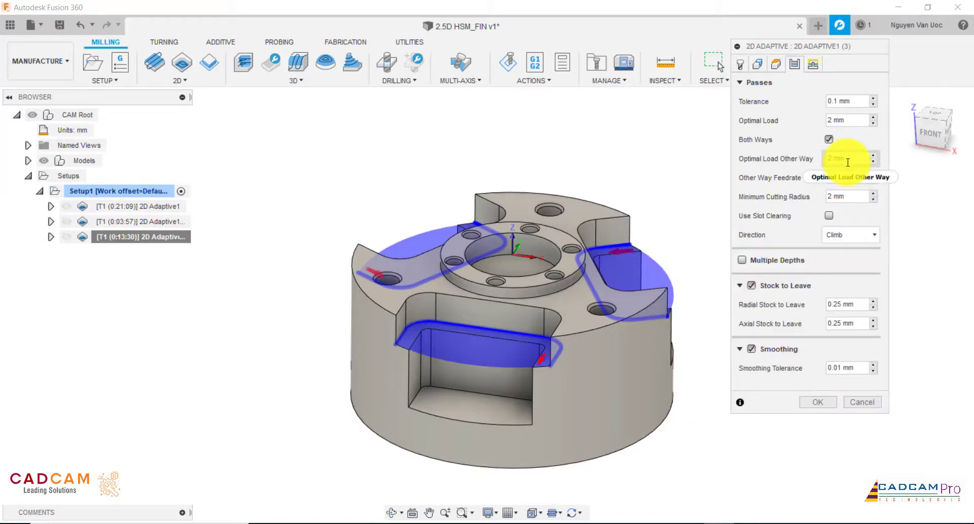
pyautogui.moveTo(850, 157)
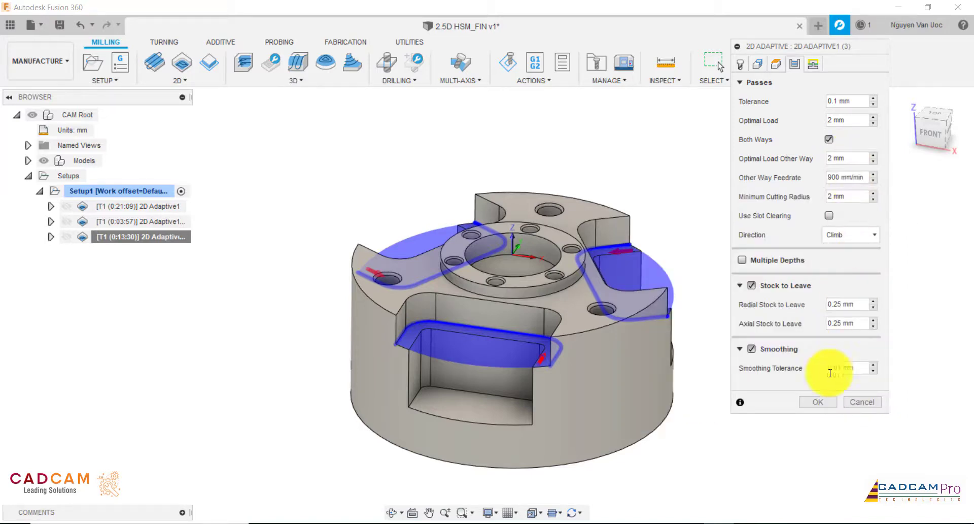
pyautogui.click(819, 401)
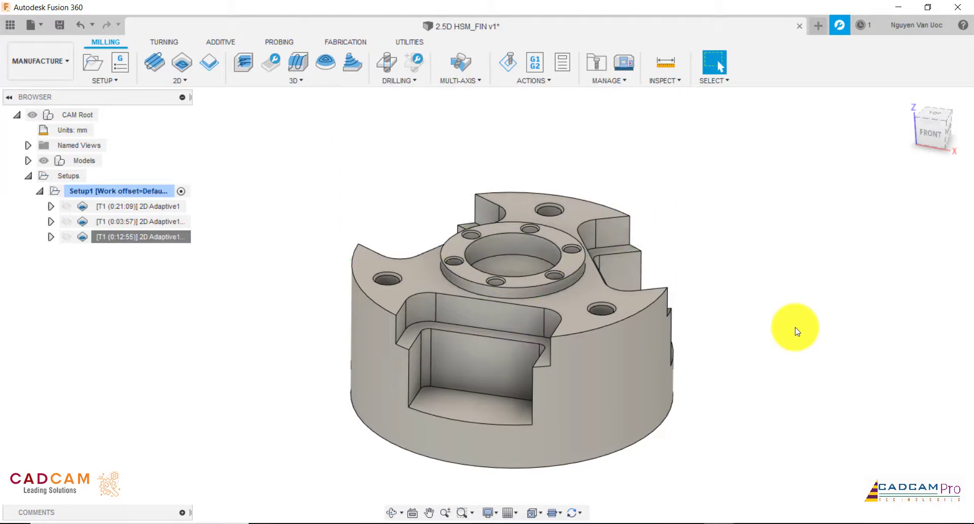
# - Inspect the regenerated side pocket toolpath and duplicate its 2D adaptive operation
pyautogui.click(163, 224)
pyautogui.click(159, 237)
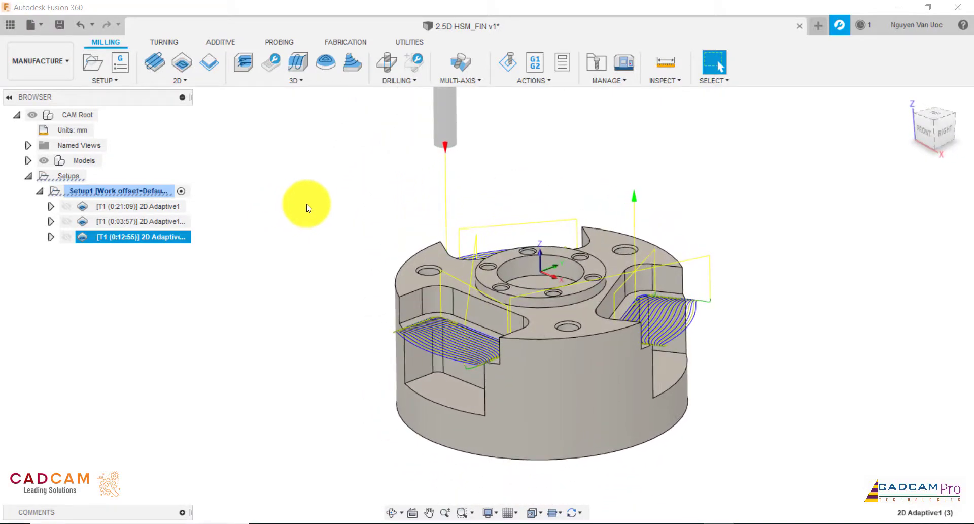
pyautogui.click(308, 209)
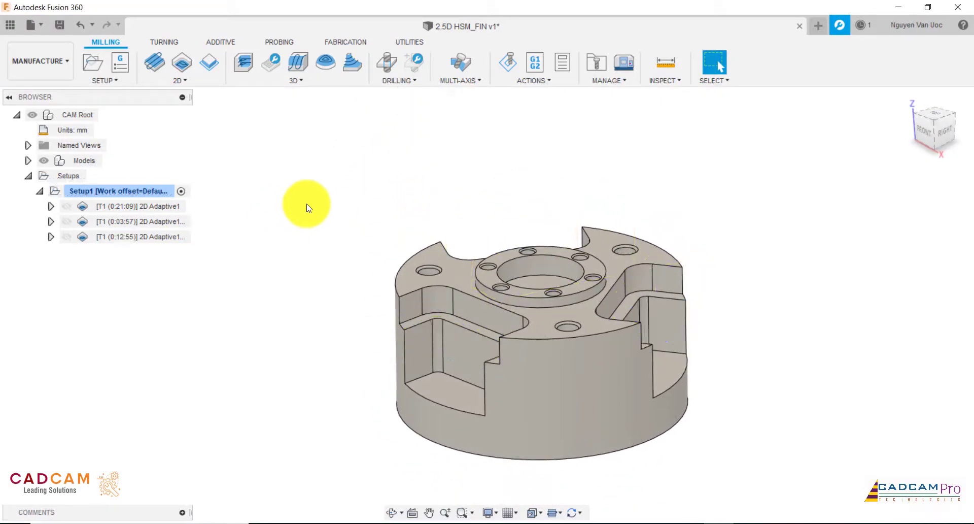
pyautogui.click(161, 236)
pyautogui.rightClick(163, 237)
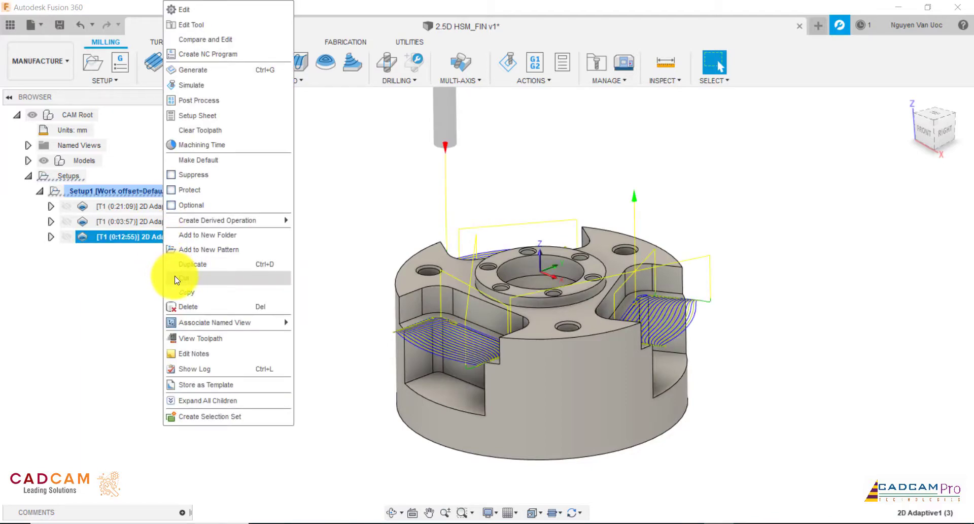
pyautogui.click(189, 264)
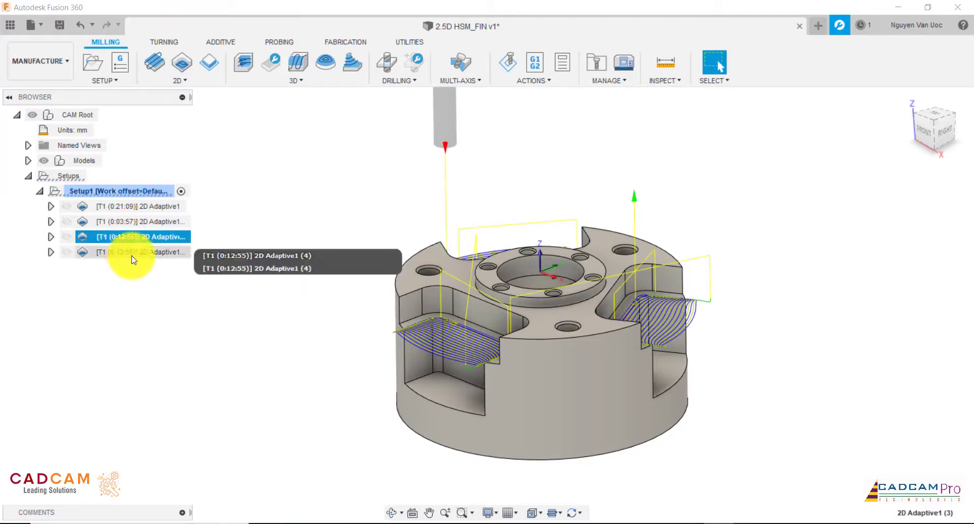
# - Open the new duplicate for editing and, in its tool selection, create a copy of the 20 mm flat end mill
pyautogui.click(132, 255)
pyautogui.rightClick(131, 255)
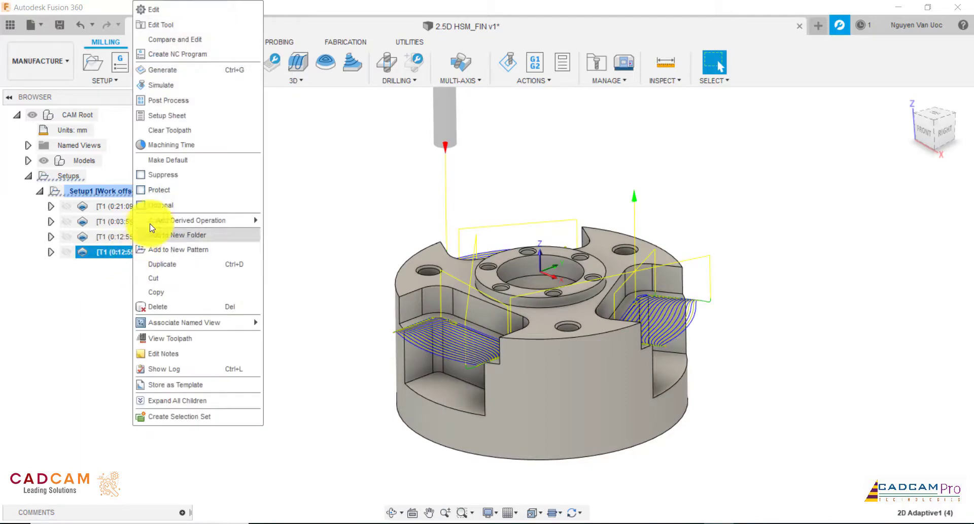
pyautogui.click(162, 16)
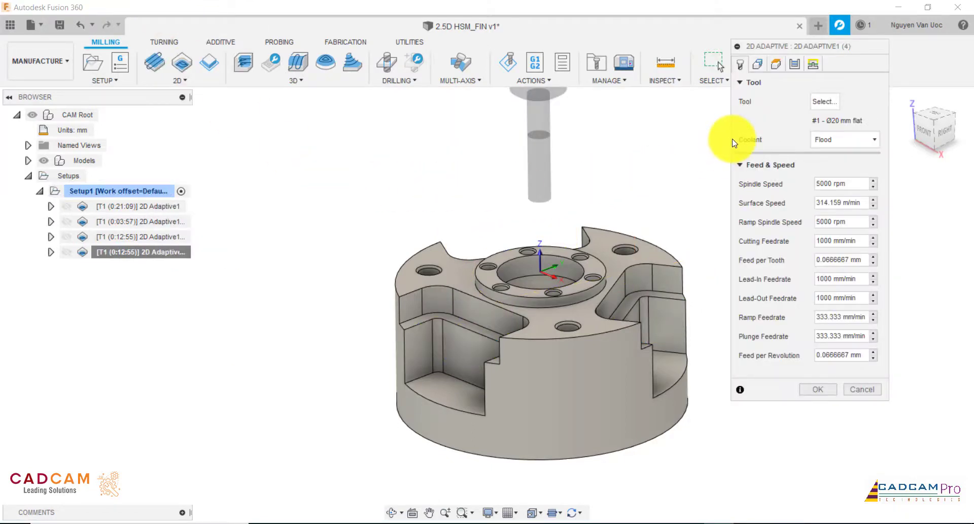
pyautogui.click(758, 65)
pyautogui.click(742, 65)
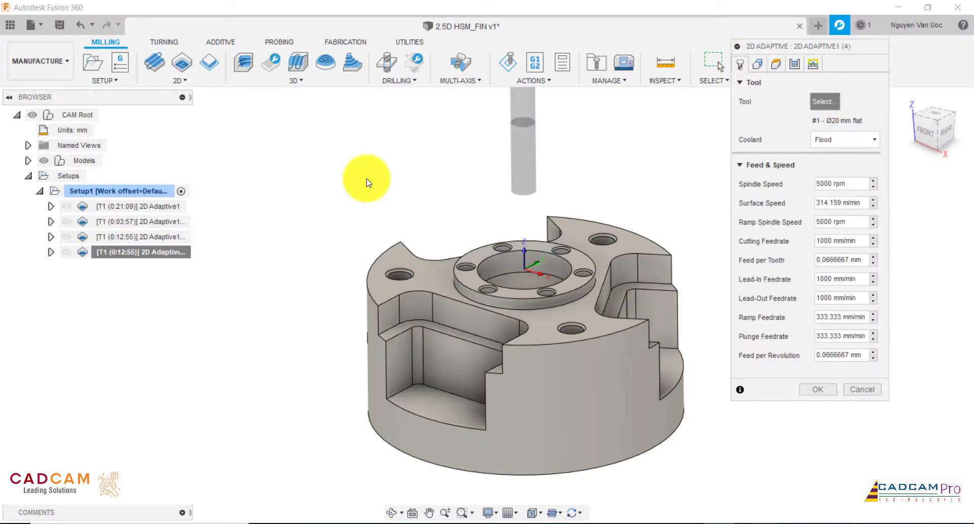
pyautogui.rightClick(282, 141)
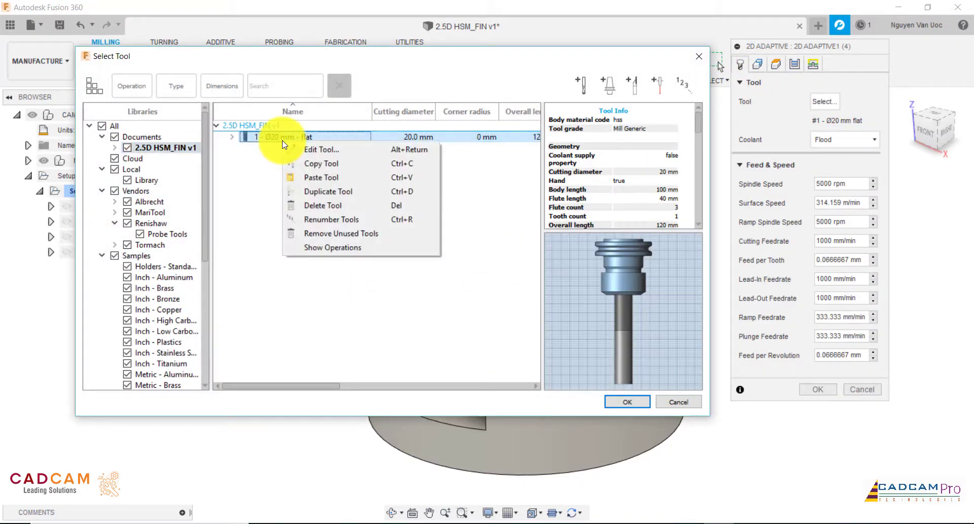
pyautogui.click(297, 176)
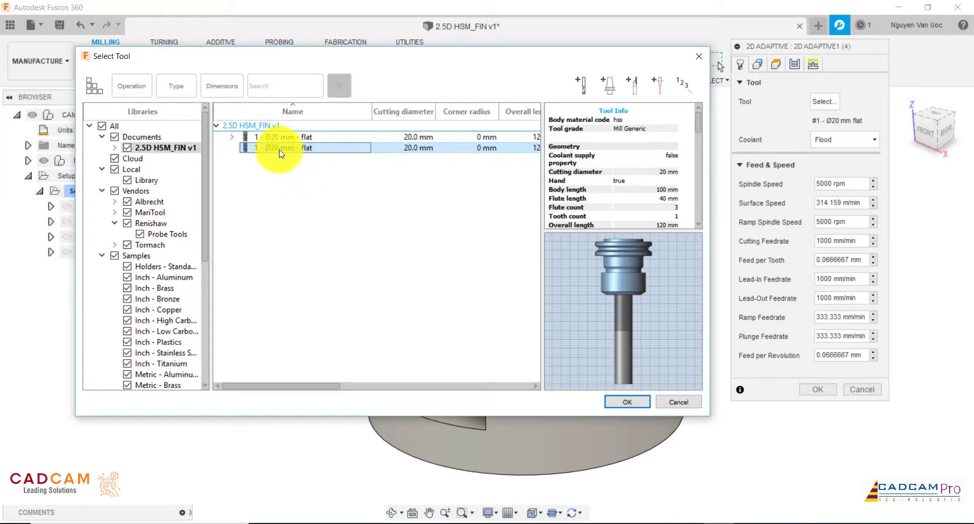
# - Edit the copied flat end mill's cutter geometry, setting its diameter to 12 mm and flute length to 30 mm
pyautogui.rightClick(279, 150)
pyautogui.click(293, 158)
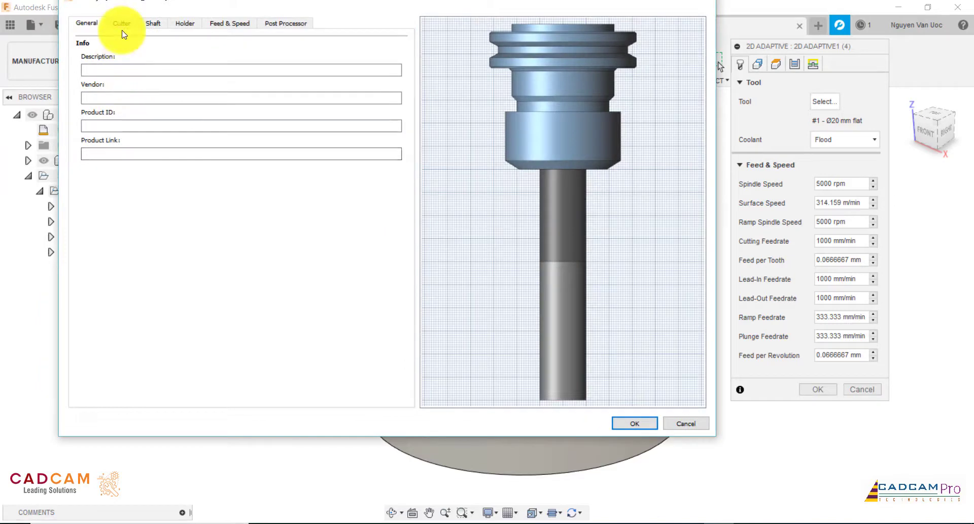
pyautogui.click(123, 24)
pyautogui.moveTo(119, 242); pyautogui.dragTo(143, 245)
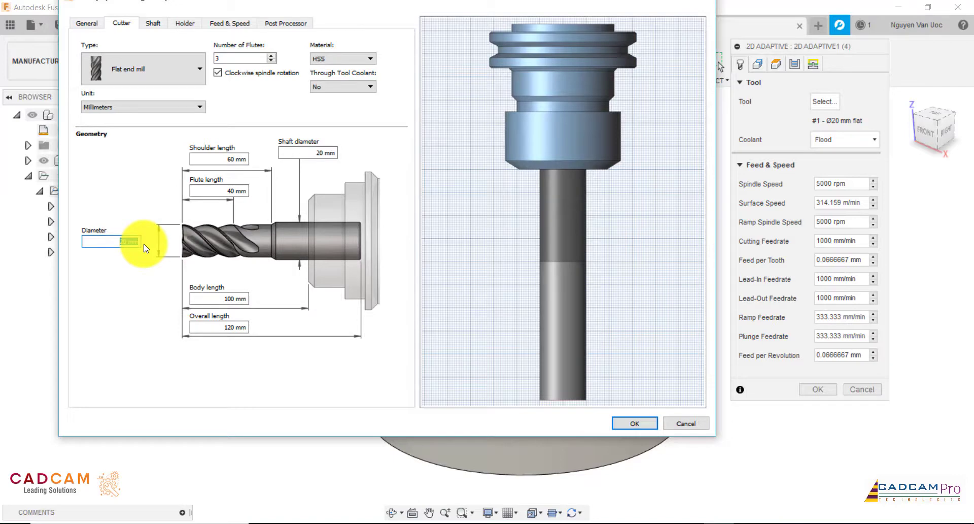
pyautogui.write('12')
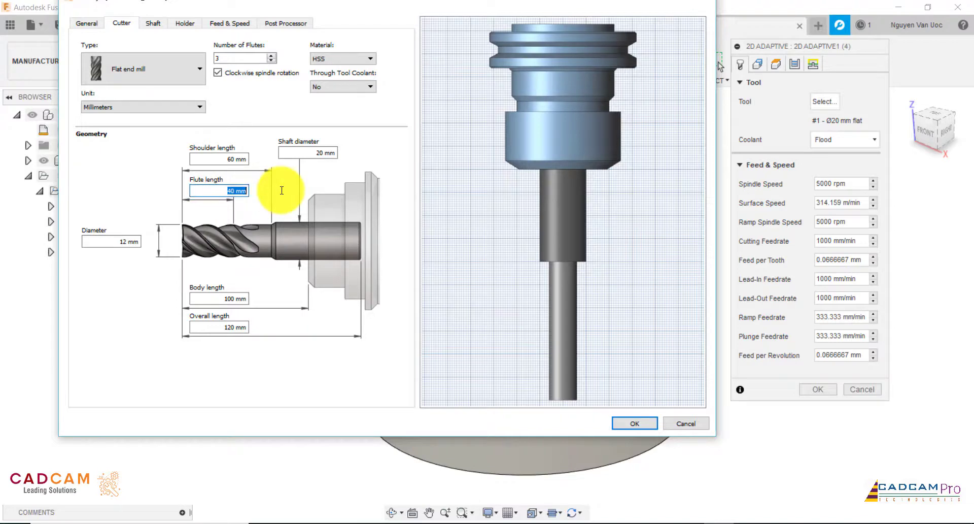
pyautogui.write('0')
pyautogui.click(203, 159)
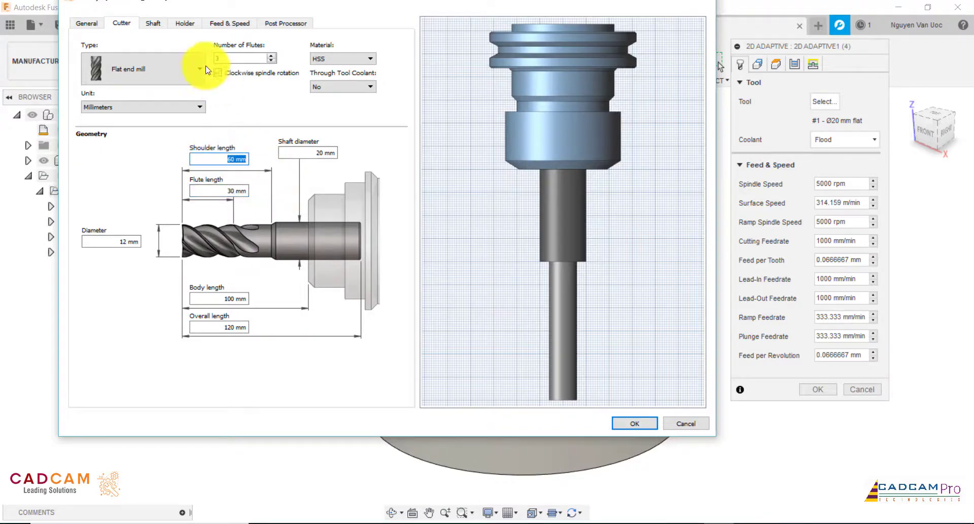
# - Set the copied end mill's shaft diameter to 12 mm and accept the tool changes
pyautogui.click(158, 27)
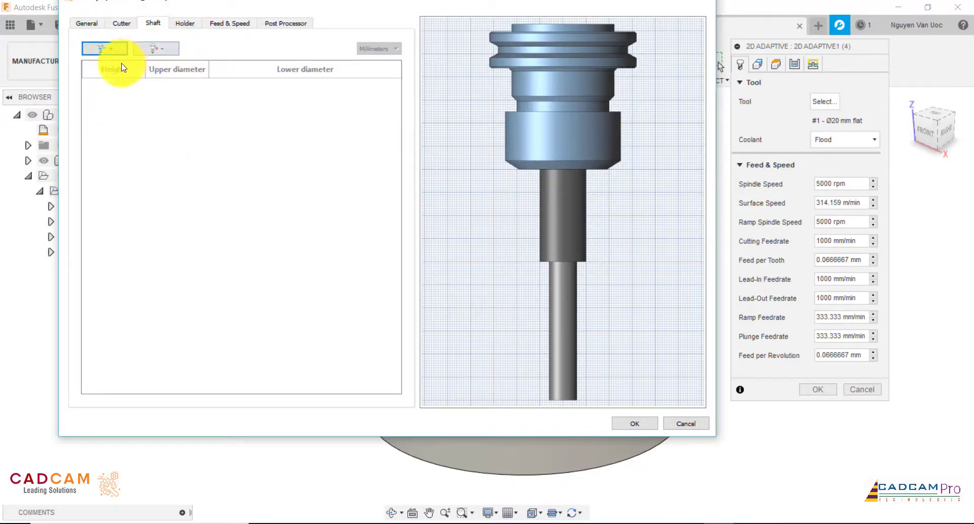
pyautogui.click(121, 24)
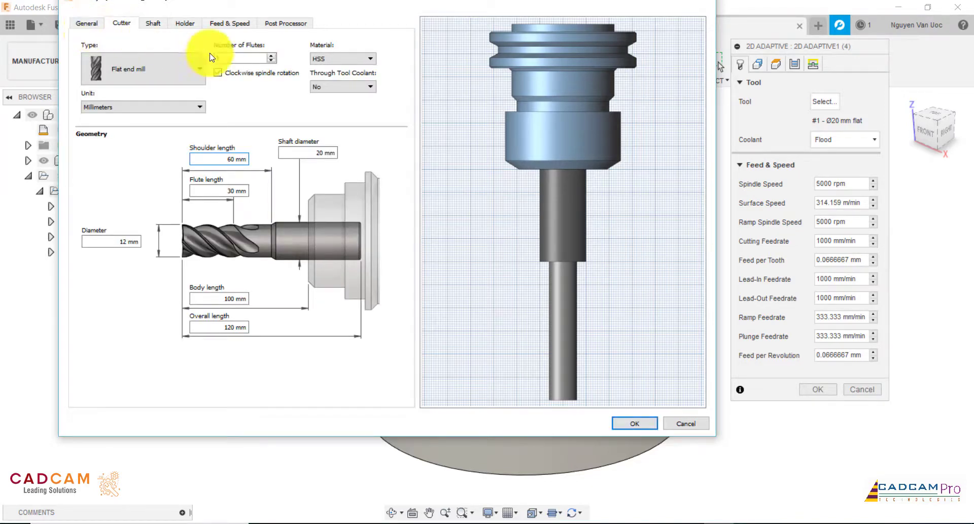
pyautogui.click(327, 152)
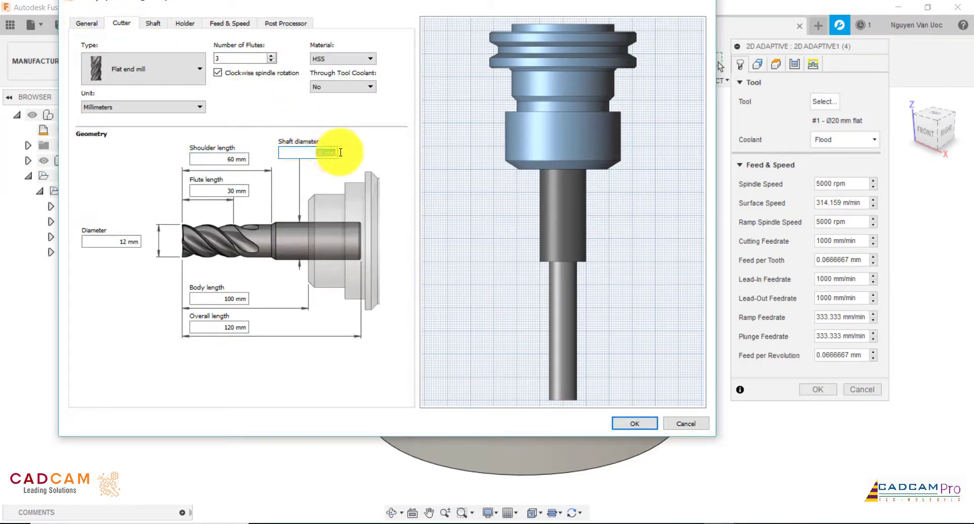
pyautogui.write('12')
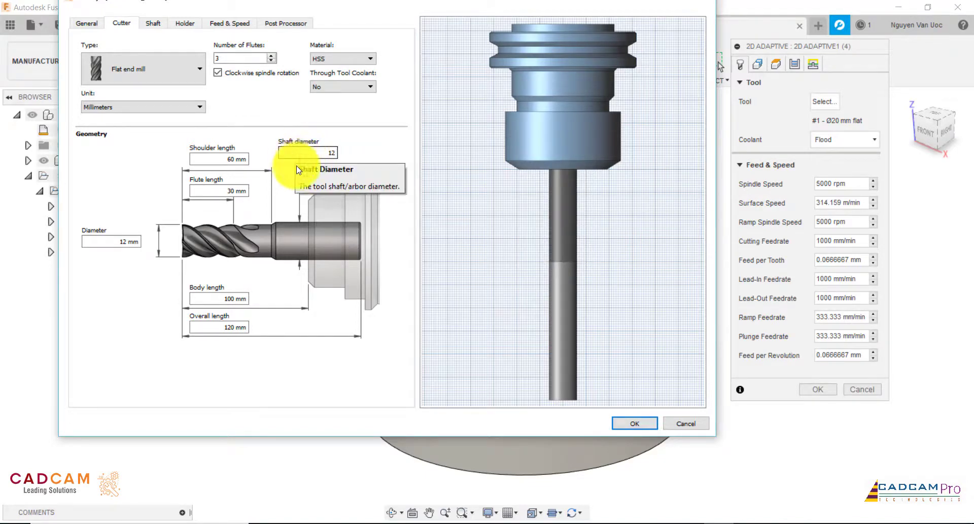
pyautogui.click(203, 328)
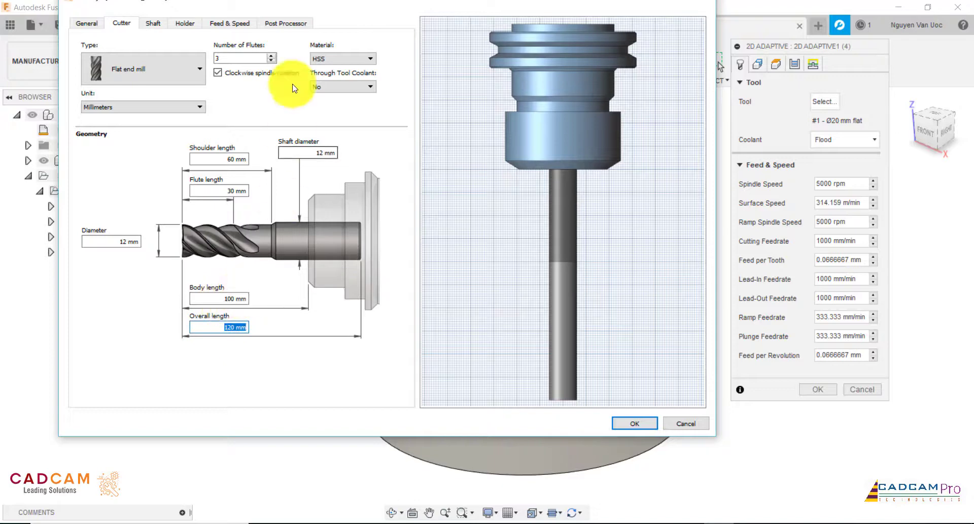
pyautogui.click(623, 424)
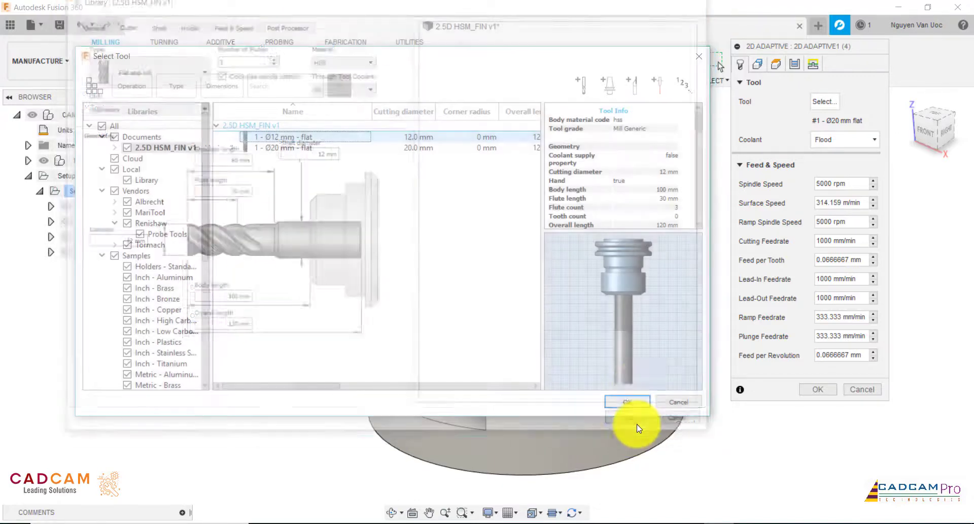
# - Set the 12 mm flat end mill's tool number to 2 and assign it to the duplicated adaptive operation
pyautogui.rightClick(276, 137)
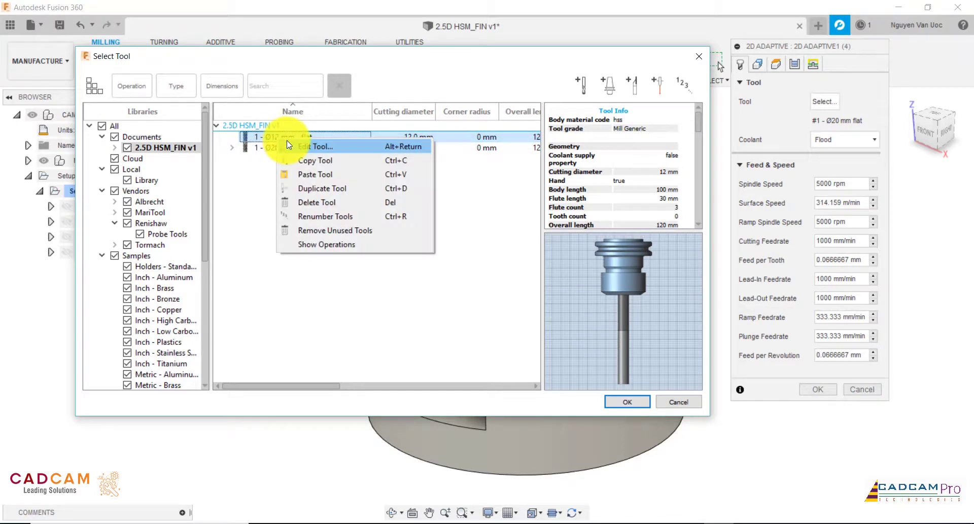
pyautogui.click(292, 145)
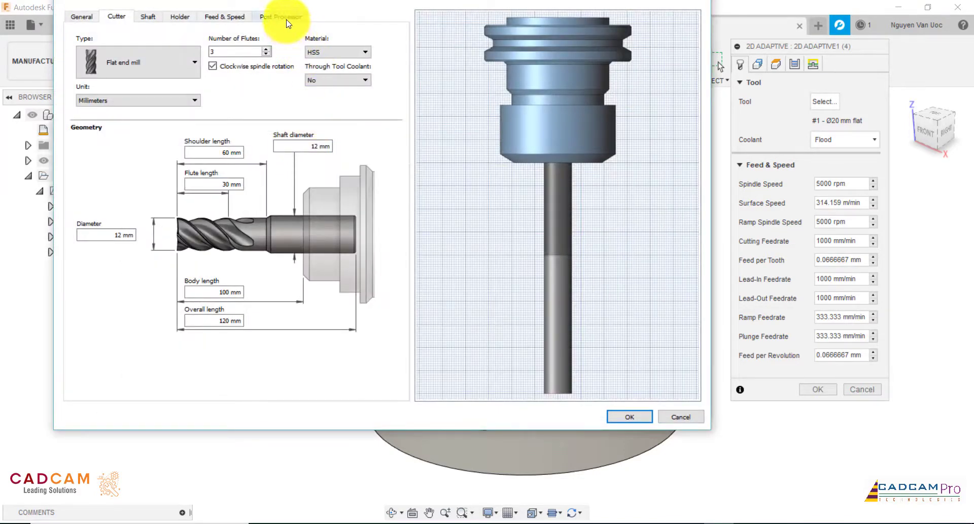
pyautogui.click(282, 16)
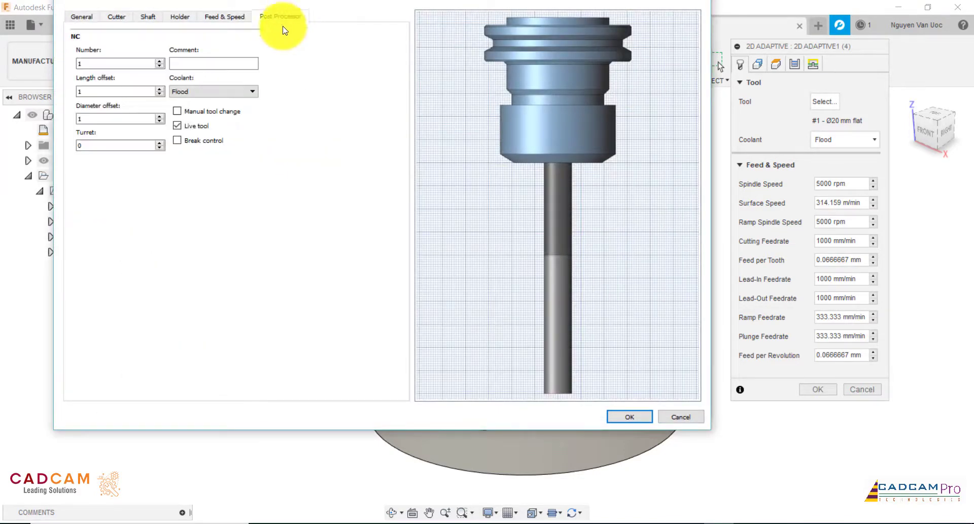
pyautogui.moveTo(97, 64); pyautogui.dragTo(48, 70)
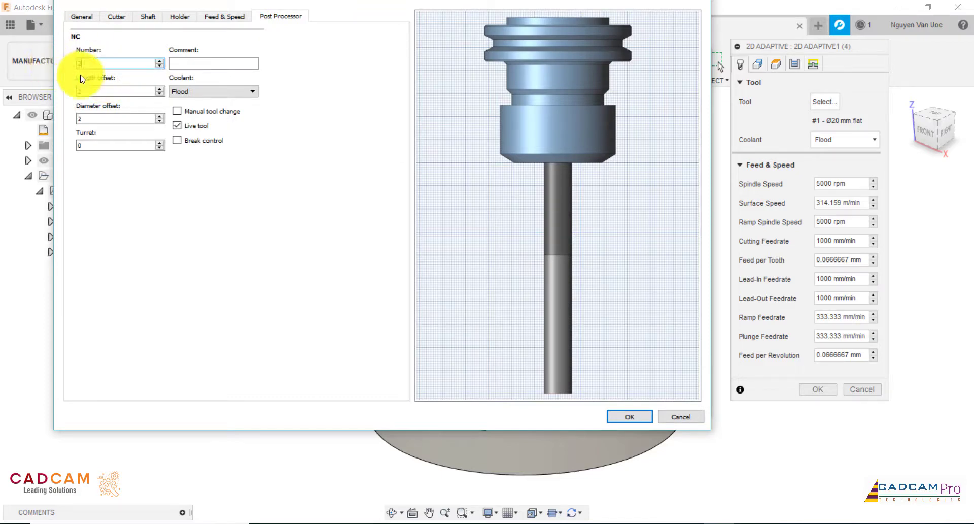
pyautogui.write('2')
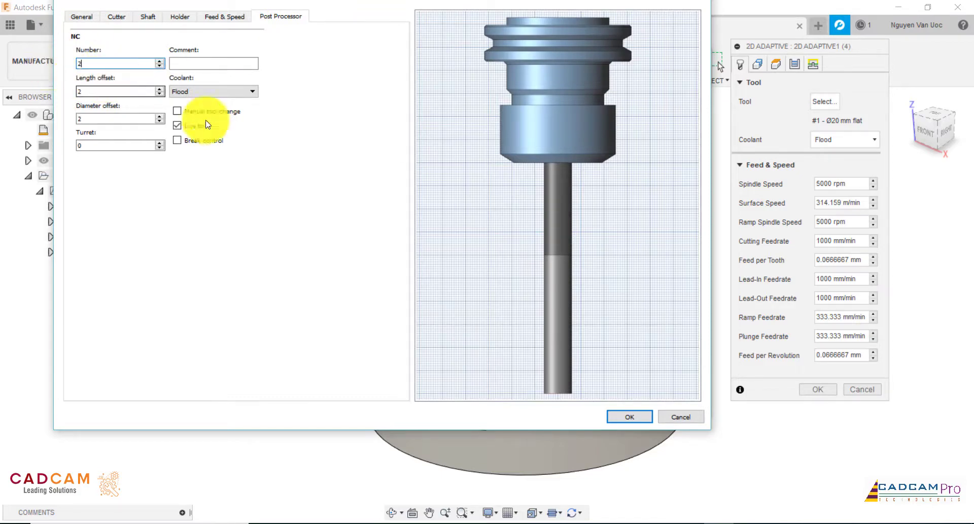
pyautogui.click(619, 417)
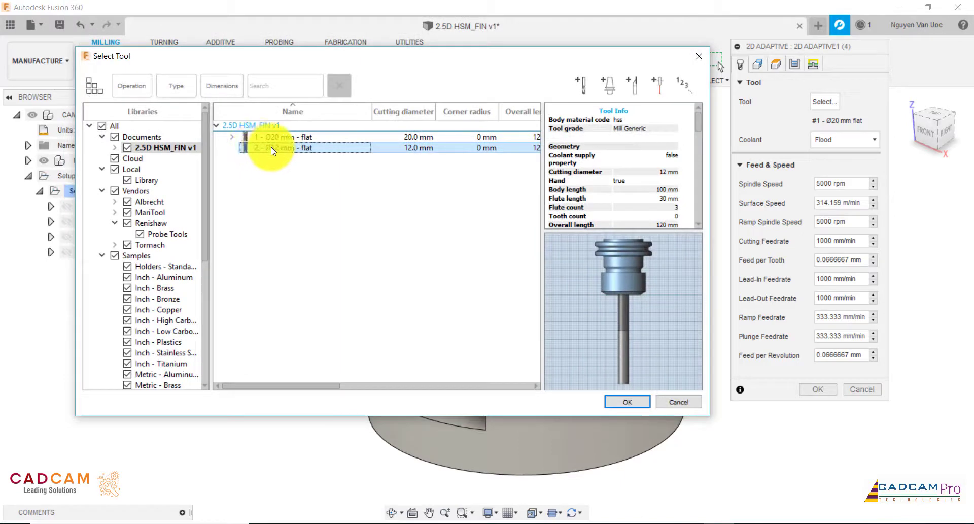
pyautogui.click(615, 402)
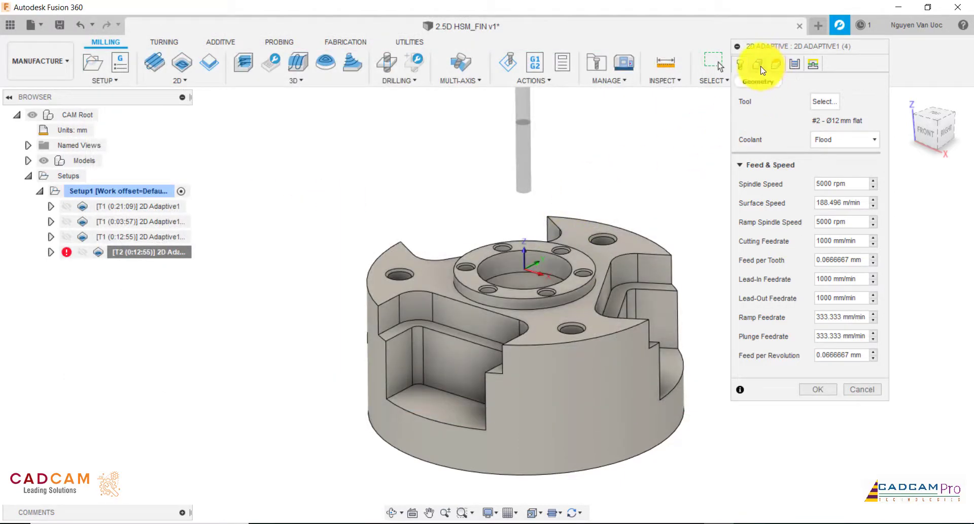
# - Replace the operation's pocket selections with the floor contours of the three lower side pockets
pyautogui.click(758, 65)
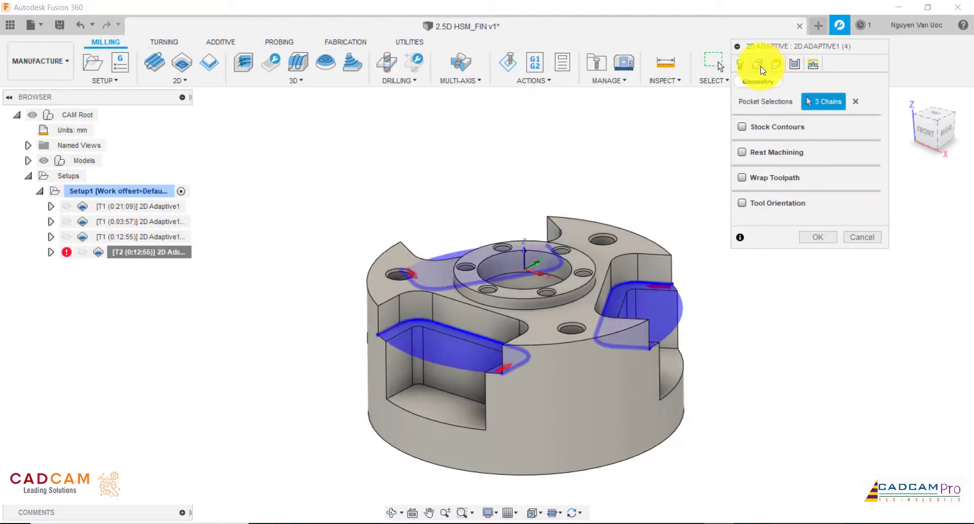
pyautogui.click(855, 101)
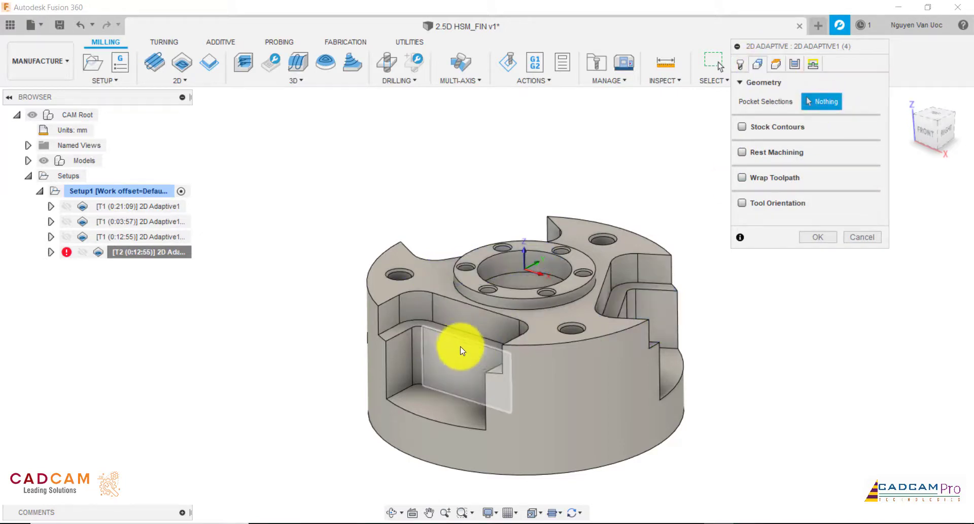
pyautogui.click(397, 390)
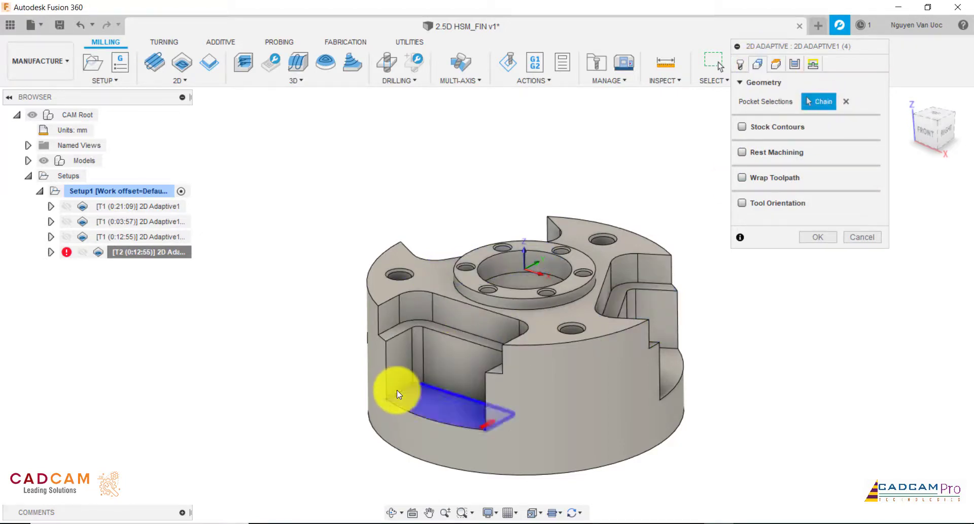
pyautogui.click(669, 346)
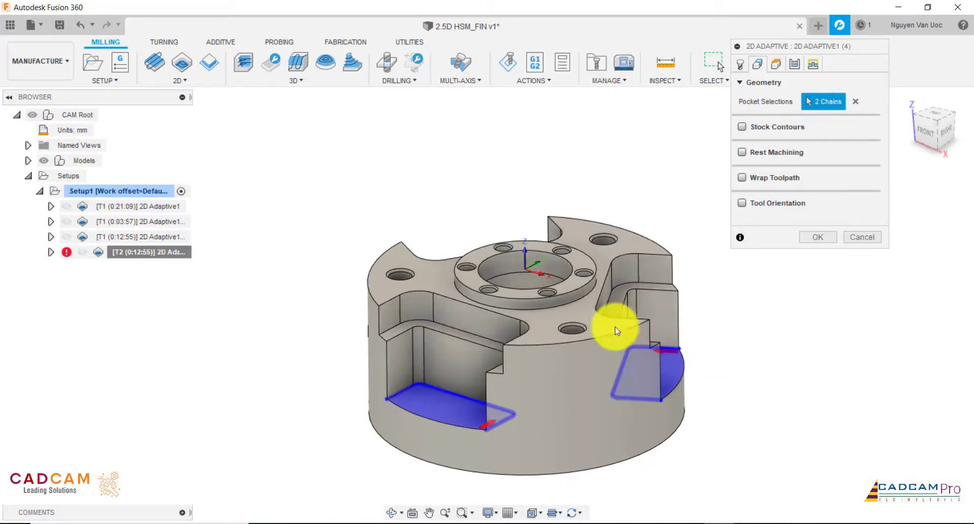
pyautogui.keyDown('shift'); pyautogui.moveTo(435, 276); pyautogui.dragTo(398, 365, button='middle'); pyautogui.keyUp('shift')
pyautogui.click(397, 359)
pyautogui.keyDown('shift'); pyautogui.moveTo(287, 291); pyautogui.dragTo(577, 176, button='middle'); pyautogui.keyUp('shift')
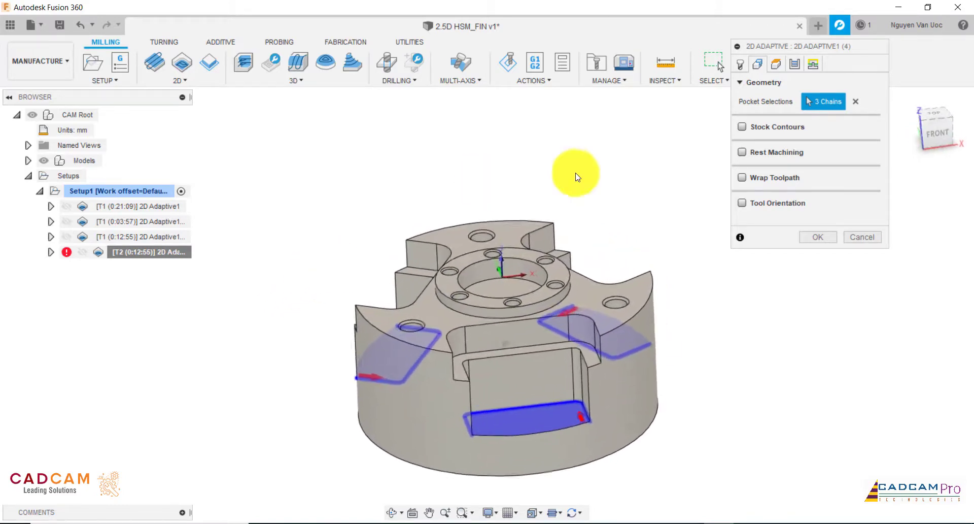
# - Replace the top height reference with the ledge face above the lower side pocket
pyautogui.click(777, 65)
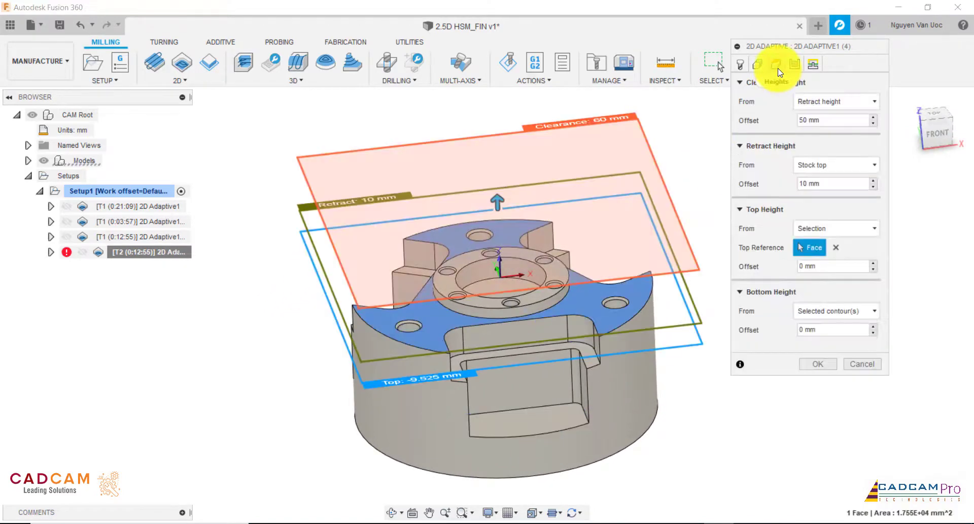
pyautogui.click(836, 247)
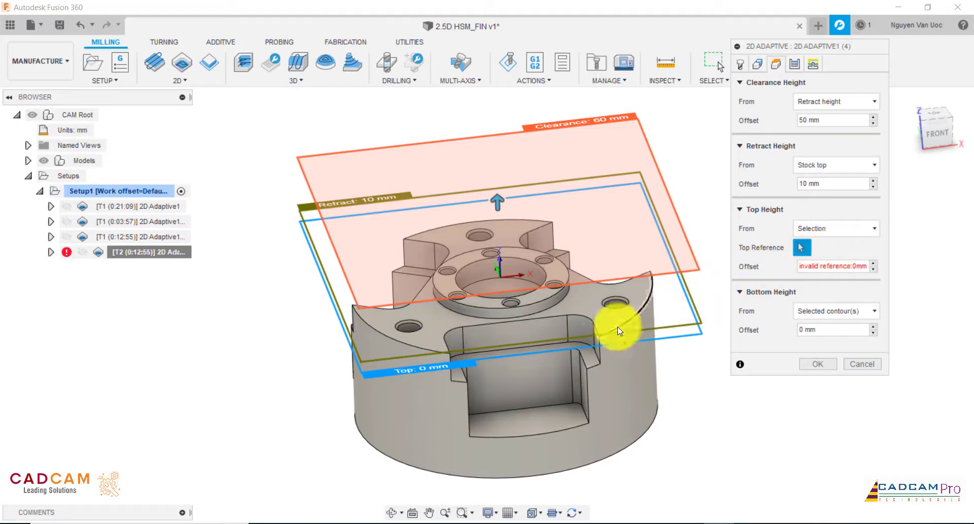
pyautogui.click(589, 360)
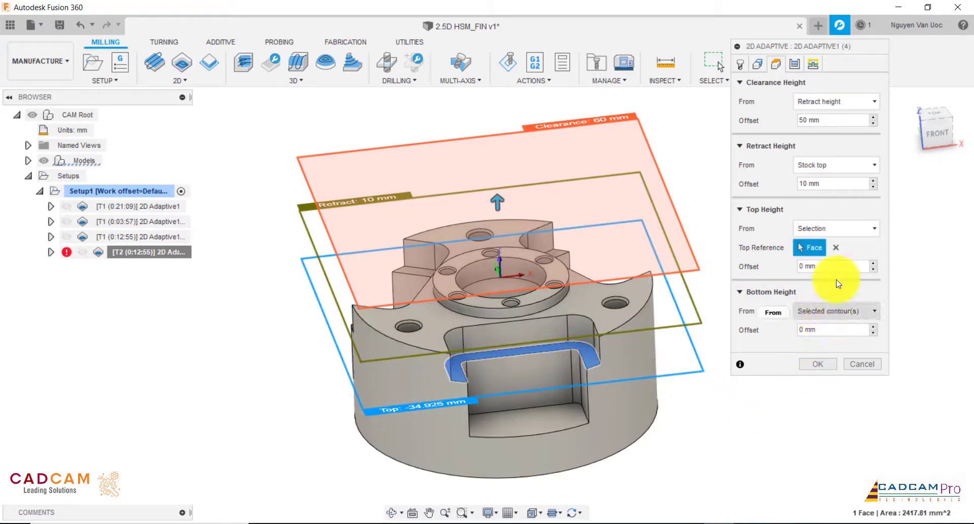
# - Set the optimal load to 1.2 mm, enable multiple depths with a 26 mm maximum roughing stepdown, and generate the toolpath
pyautogui.click(794, 64)
pyautogui.moveTo(848, 119); pyautogui.dragTo(812, 121)
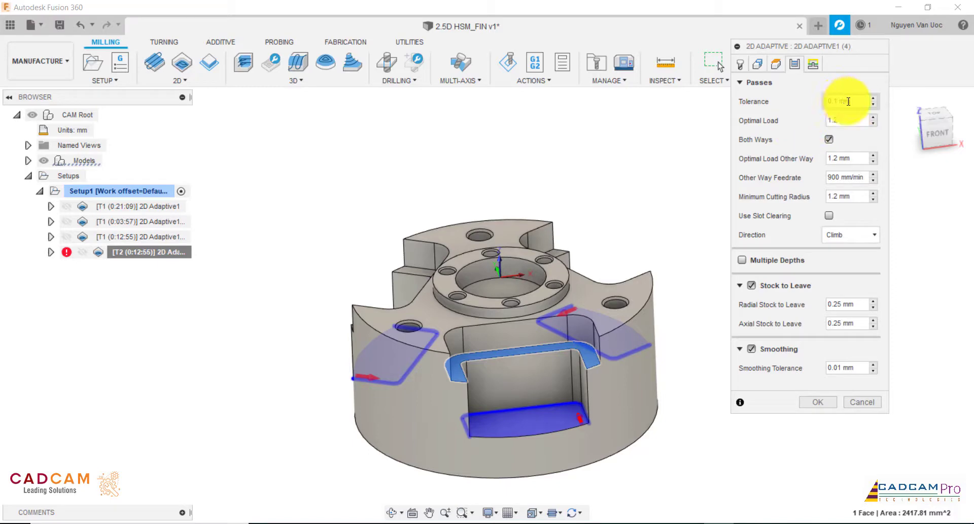
pyautogui.click(743, 261)
pyautogui.moveTo(865, 279); pyautogui.dragTo(818, 282)
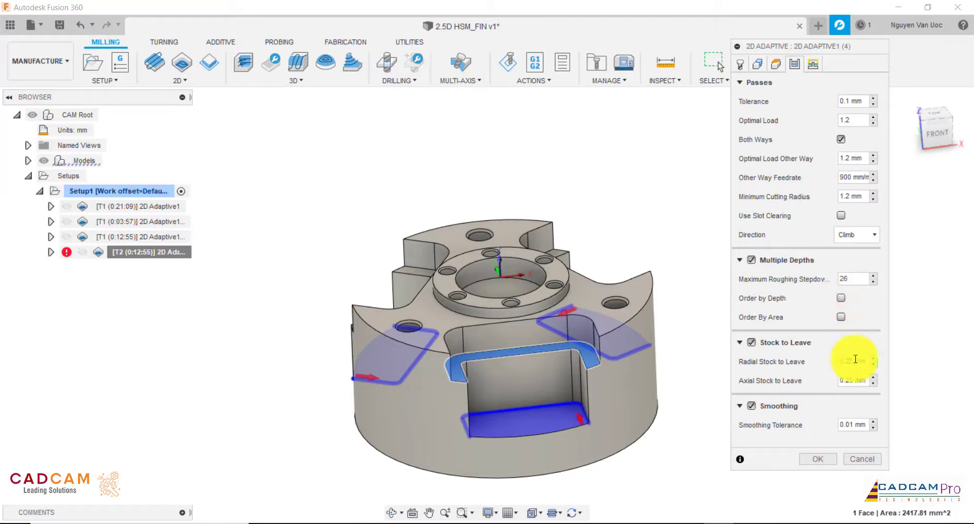
pyautogui.click(836, 459)
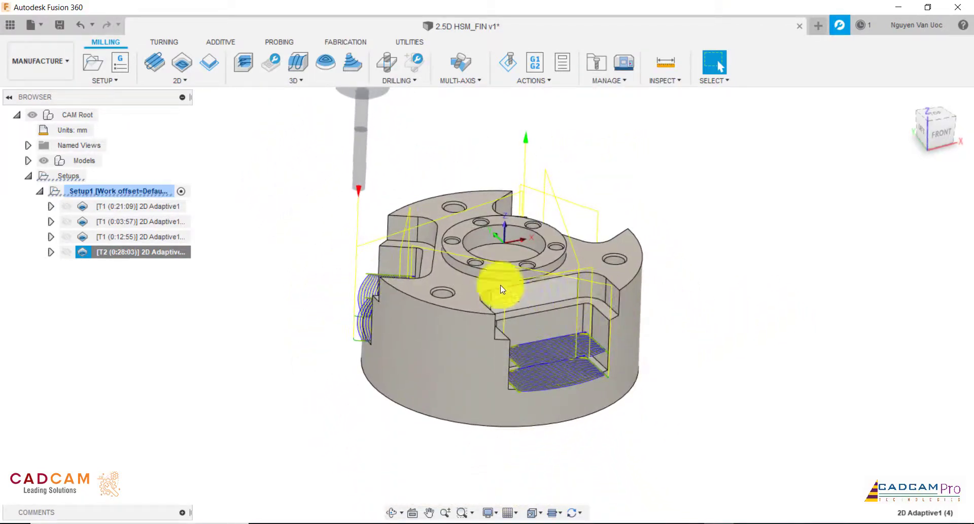
# - Edit the lower pocket operation again, enable Order By Area in its passes, and regenerate the toolpath
pyautogui.rightClick(155, 260)
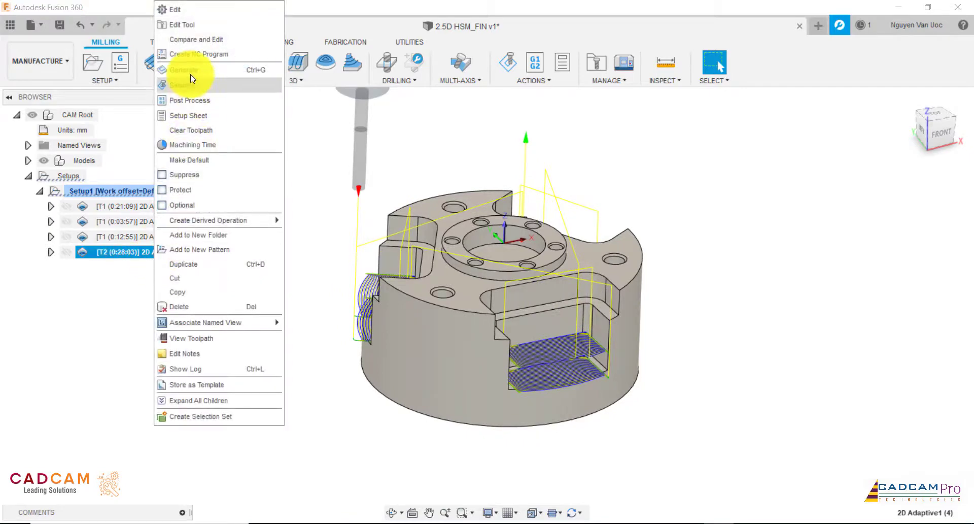
pyautogui.click(189, 10)
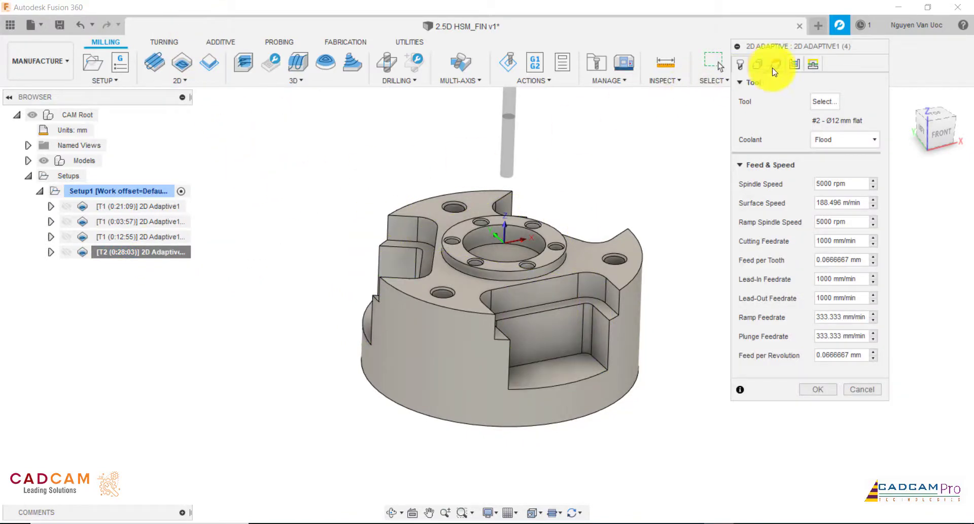
pyautogui.click(794, 65)
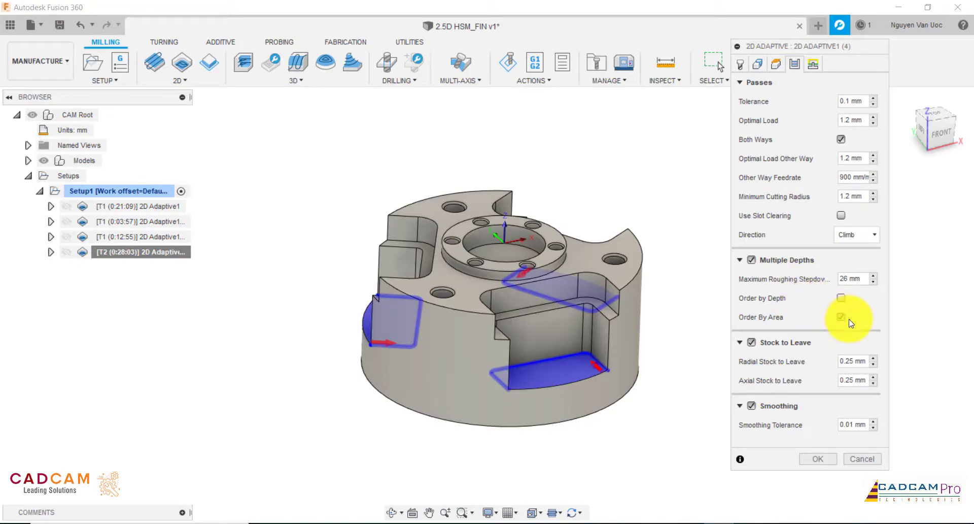
pyautogui.click(827, 458)
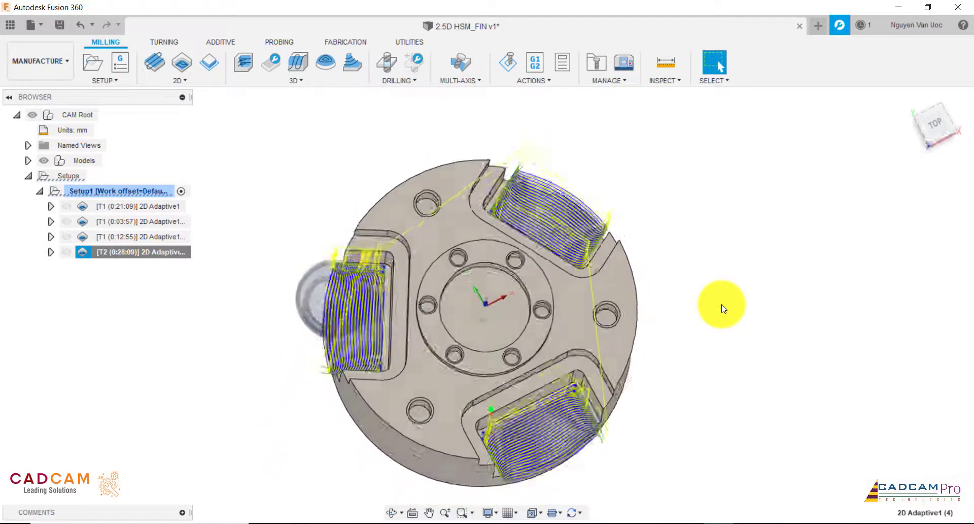
# - Compare the toolpaths of the third and fourth adaptive operations, and clear the selection
pyautogui.click(165, 236)
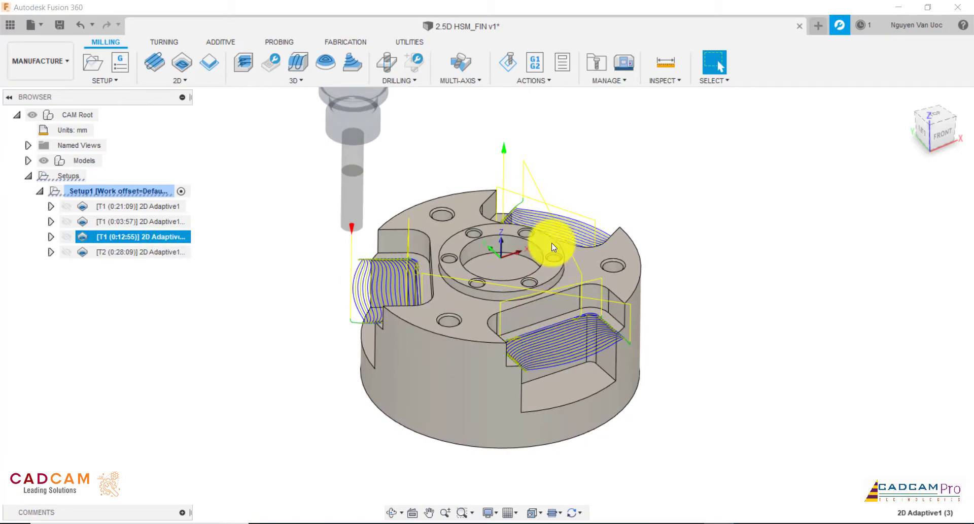
pyautogui.click(156, 252)
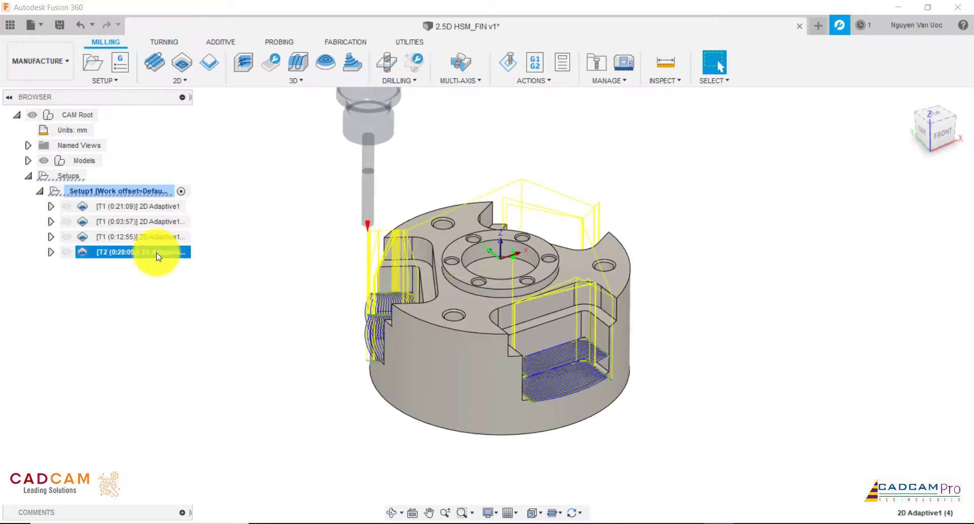
pyautogui.click(283, 231)
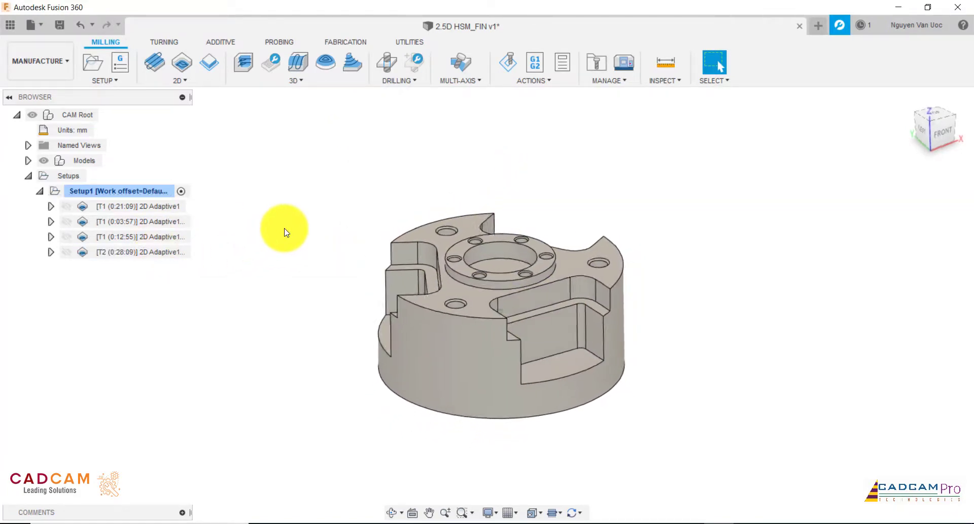
# - Review the toolpaths of the second, third and fourth adaptive operations, and clear the selection
pyautogui.click(156, 251)
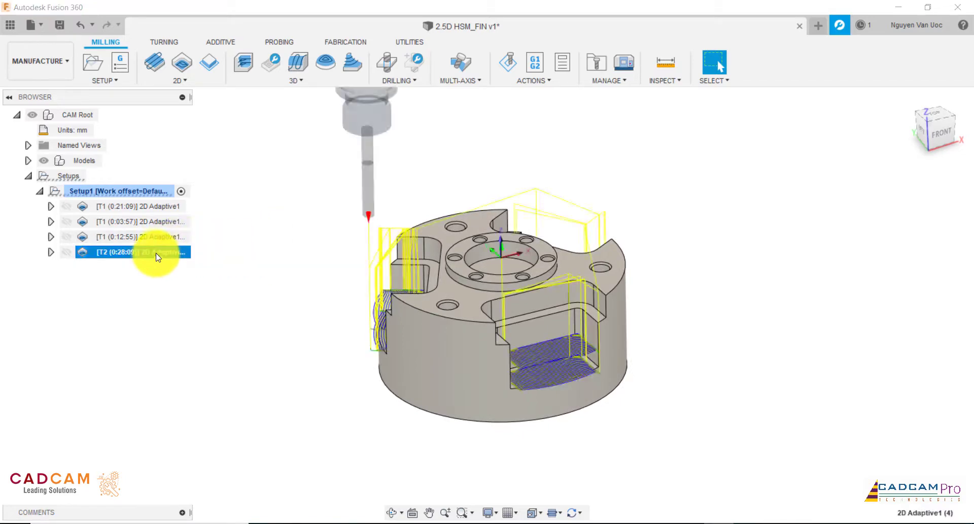
pyautogui.click(147, 221)
pyautogui.click(148, 235)
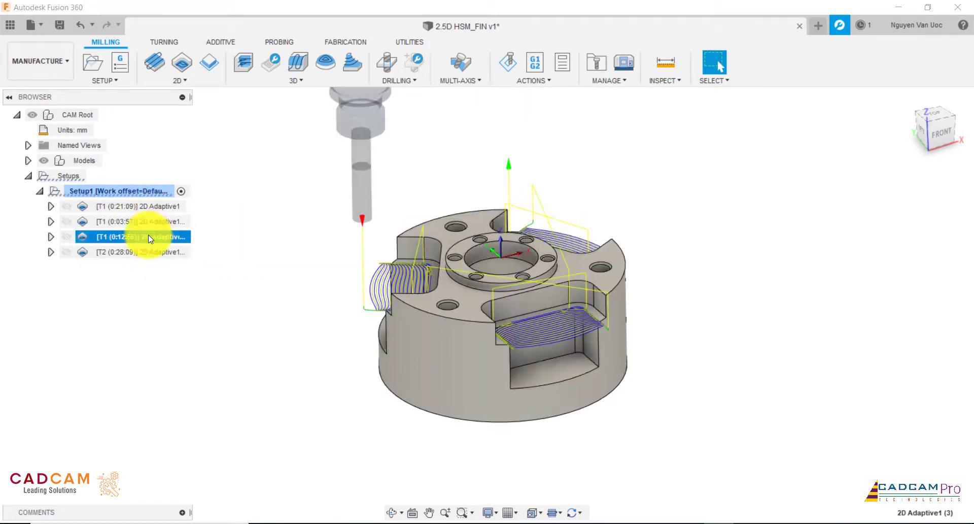
pyautogui.click(147, 252)
pyautogui.click(277, 226)
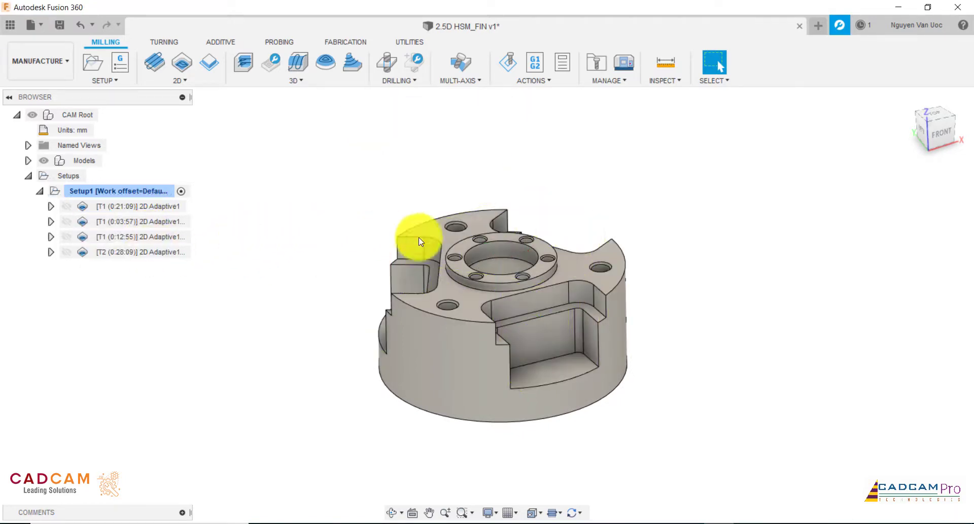
# - Measure the diameters of a small hole in the raised ring and a larger hole in the surrounding top face
pyautogui.scroll(5, 509, 248)
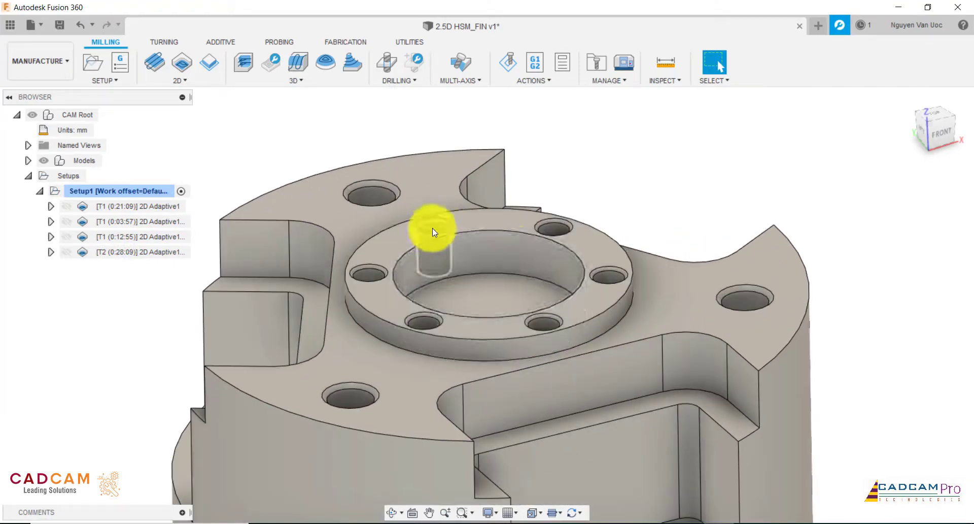
pyautogui.moveTo(487, 246)
pyautogui.keyDown('shift'); pyautogui.mouseDown(button='middle')
pyautogui.moveTo(497, 289)
pyautogui.moveTo(492, 317)
pyautogui.moveTo(493, 256)
pyautogui.mouseUp(button='middle'); pyautogui.keyUp('shift')
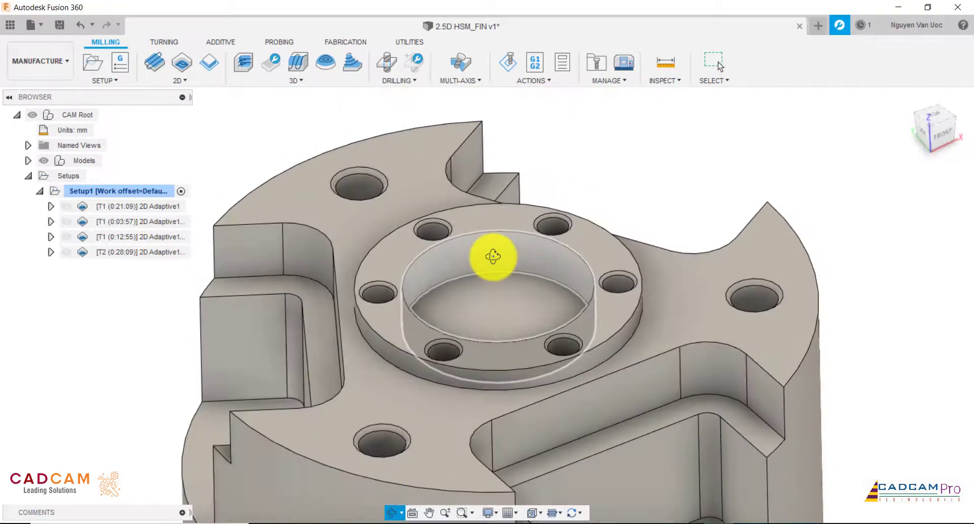
pyautogui.click(666, 62)
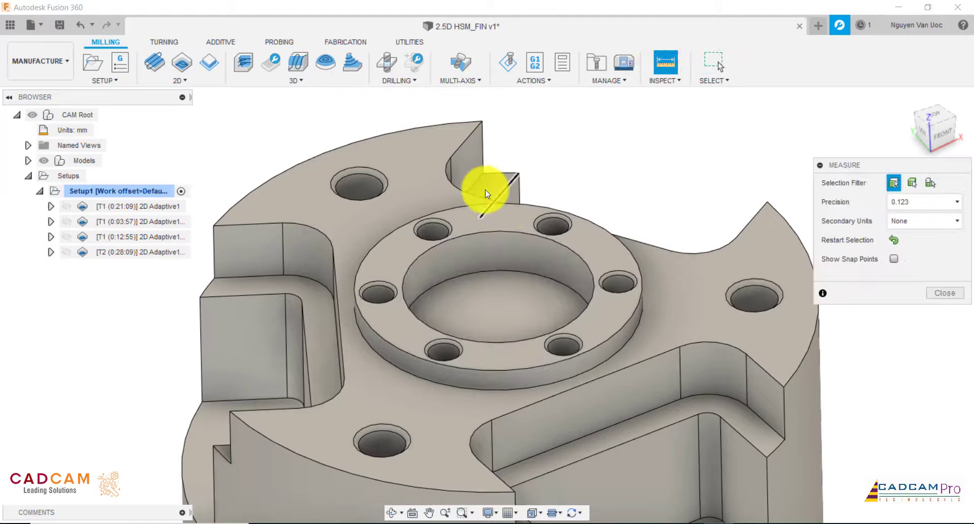
pyautogui.click(431, 231)
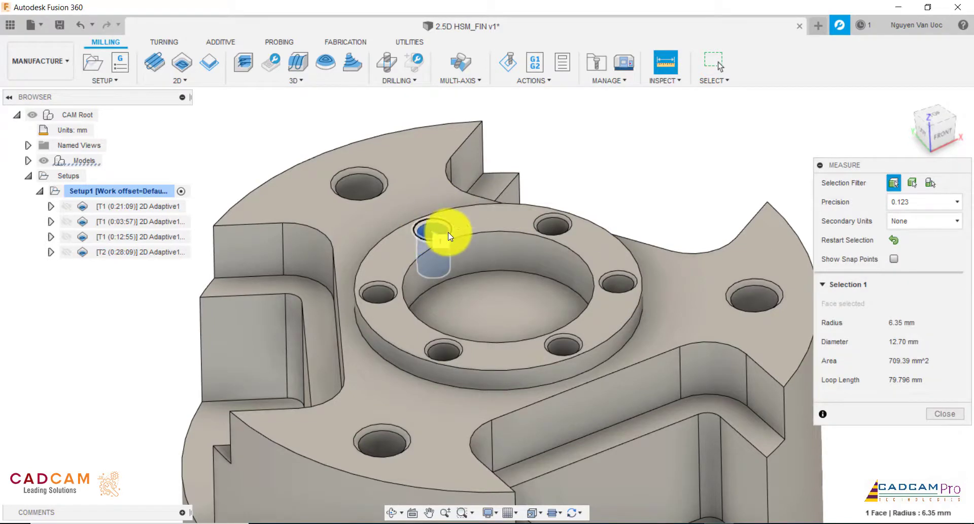
pyautogui.click(629, 185)
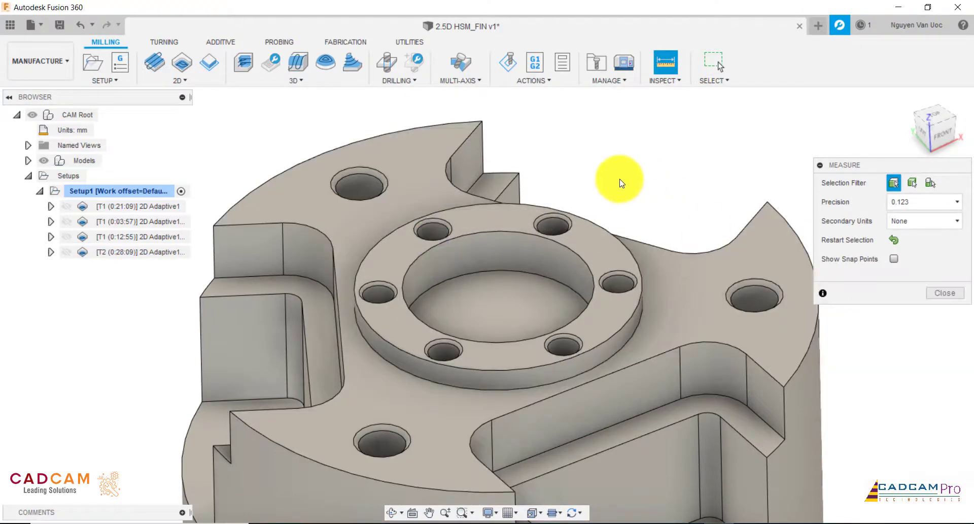
pyautogui.click(360, 183)
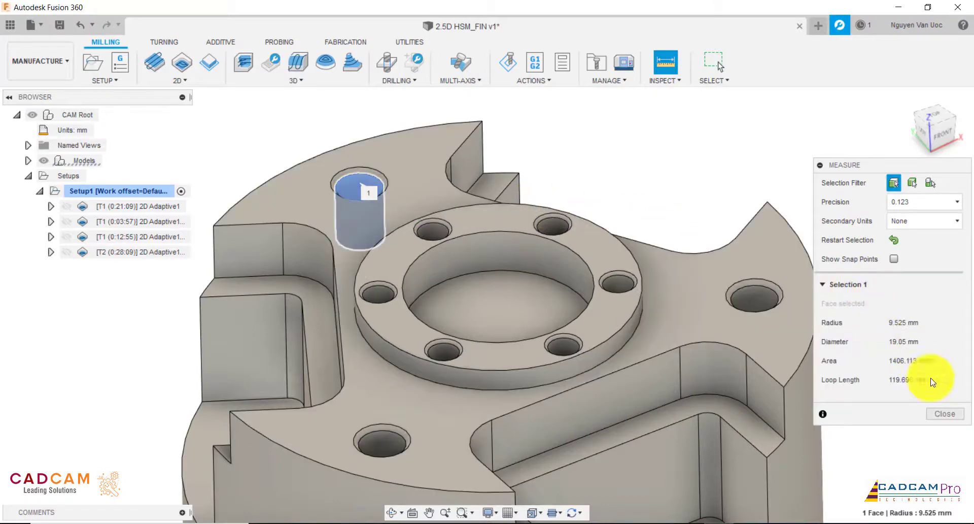
pyautogui.click(943, 413)
pyautogui.scroll(-5, 675, 196)
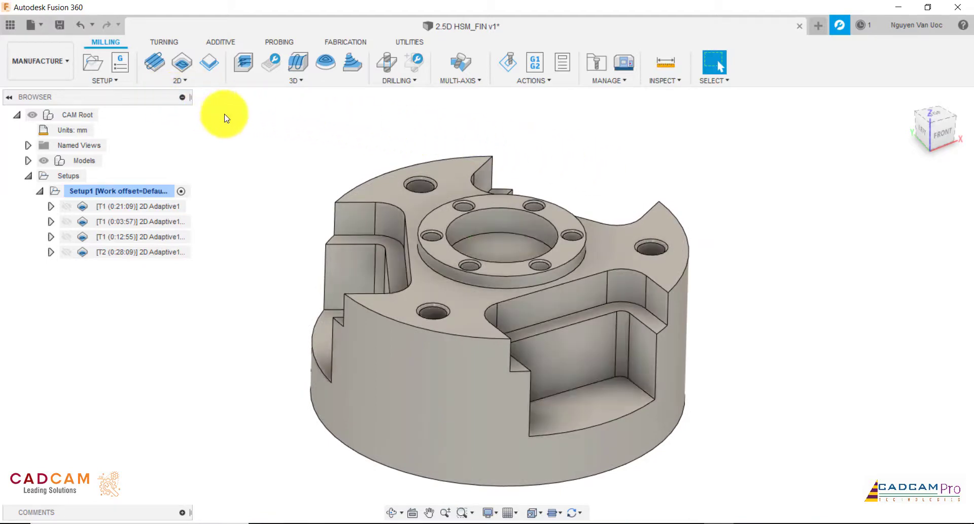
pyautogui.click(185, 85)
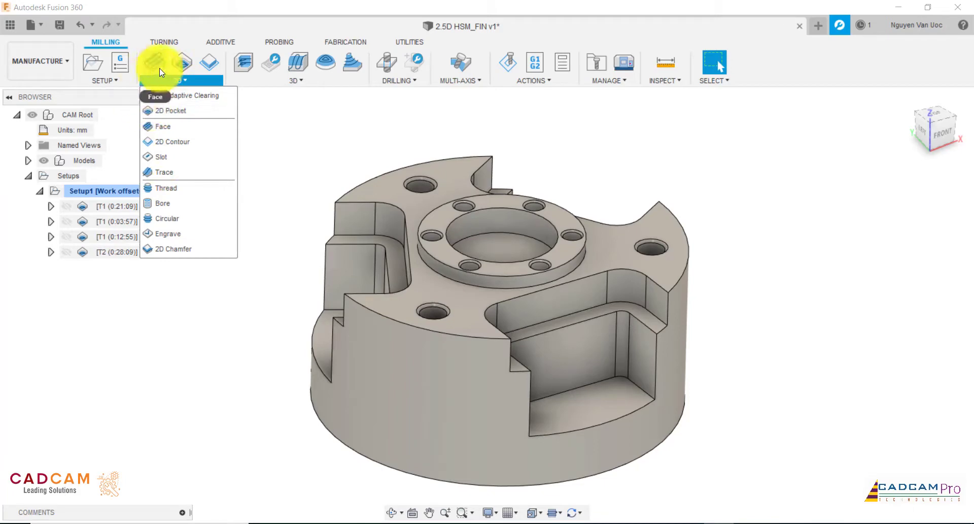
pyautogui.click(274, 121)
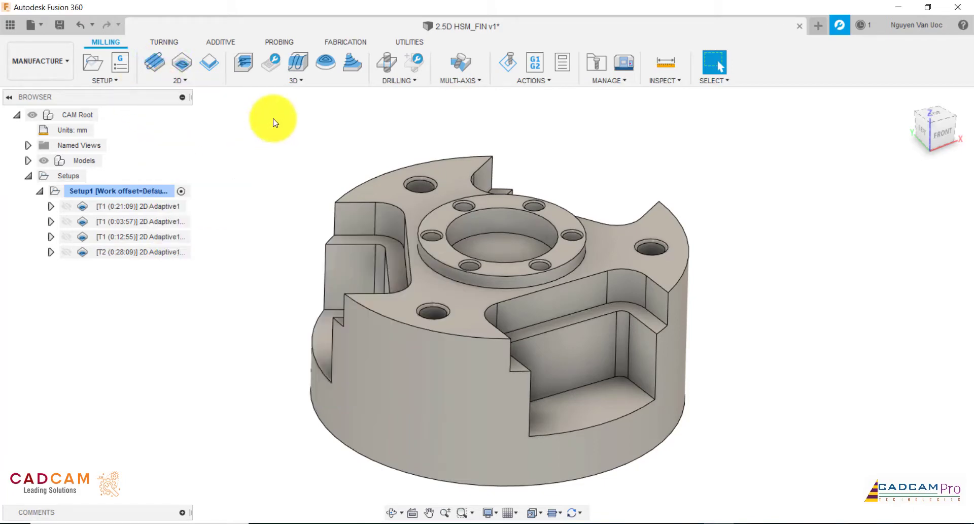
# - Start a Drill operation and create a new tool of type Drill in the document's tool library
pyautogui.click(387, 95)
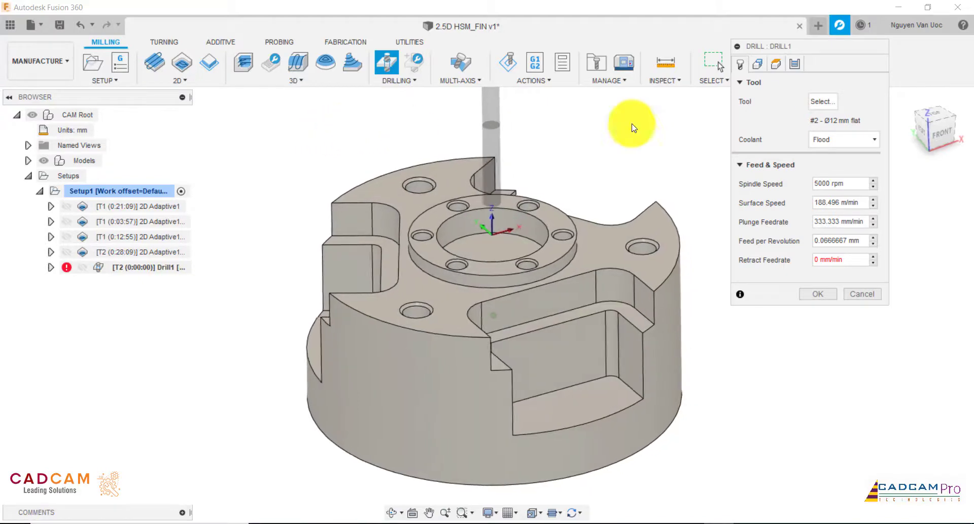
pyautogui.click(822, 101)
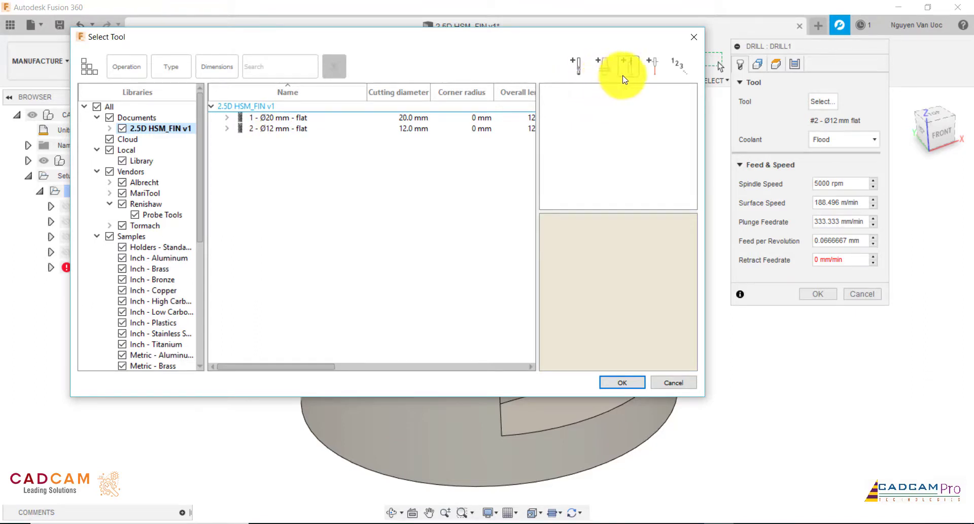
pyautogui.click(580, 68)
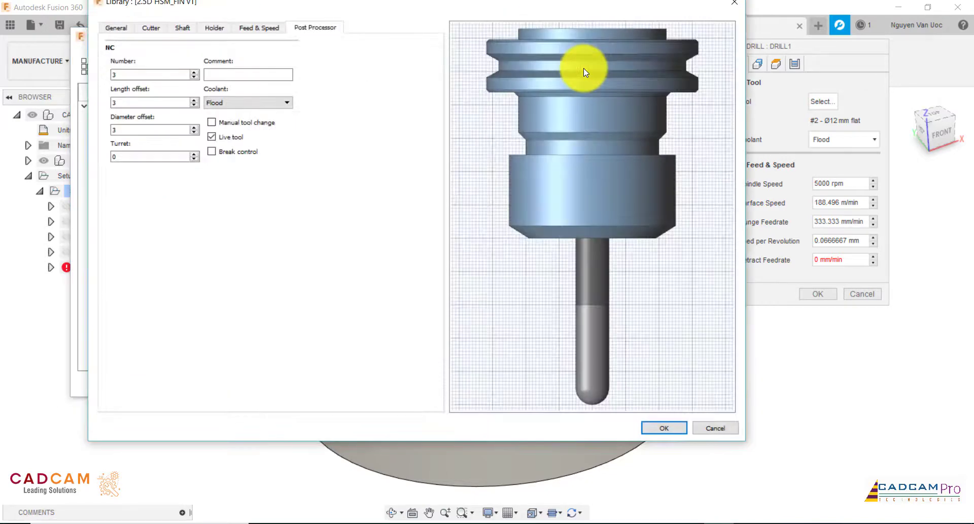
pyautogui.click(153, 30)
pyautogui.click(166, 75)
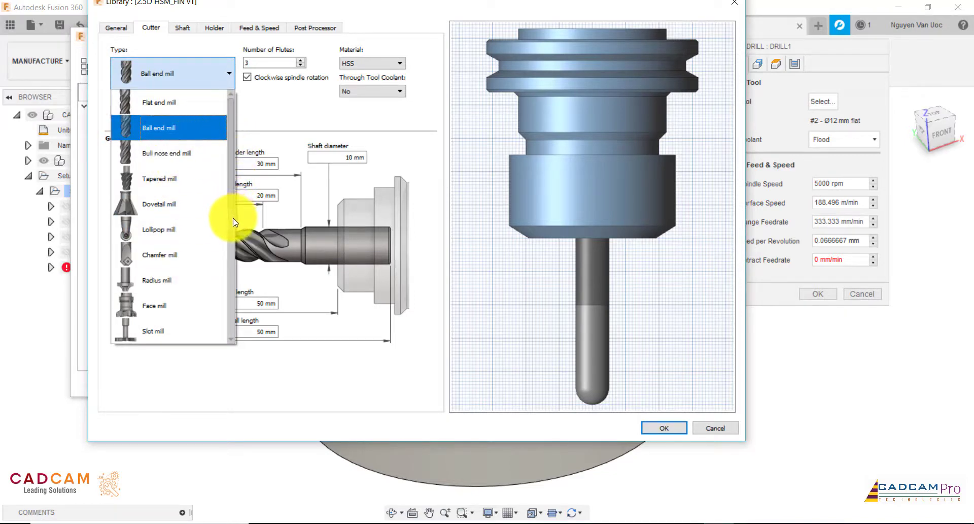
pyautogui.moveTo(228, 198); pyautogui.dragTo(230, 242)
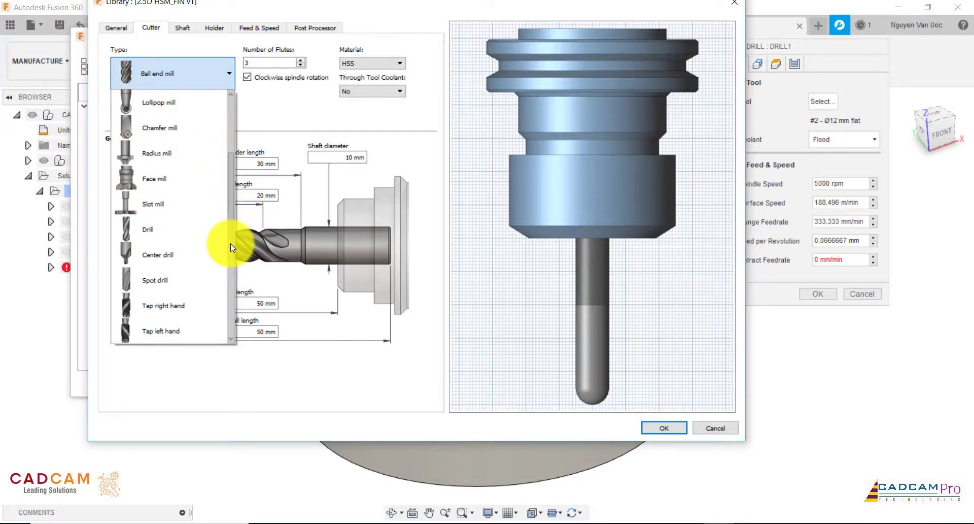
pyautogui.click(195, 231)
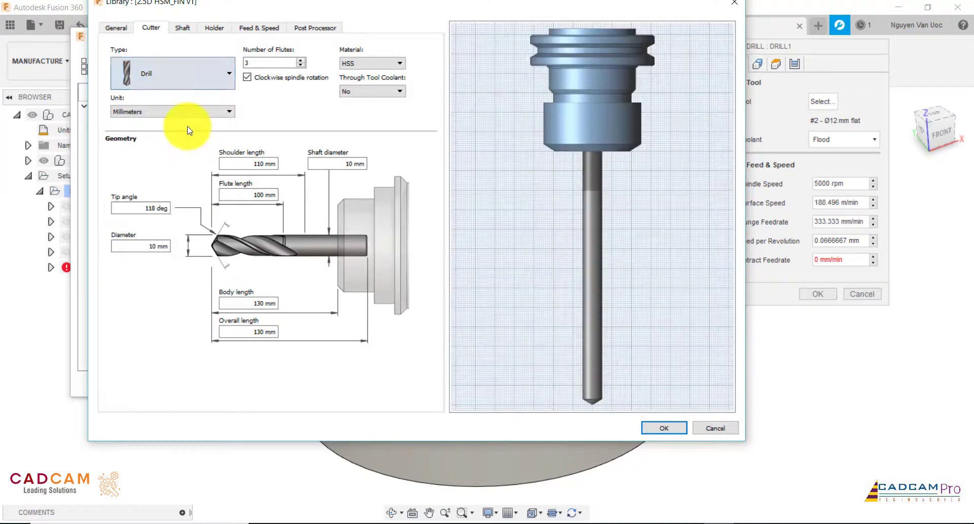
# - Set the new drill's diameter to 12.7 mm, check its post processor tool number, and save the tool
pyautogui.doubleClick(152, 246)
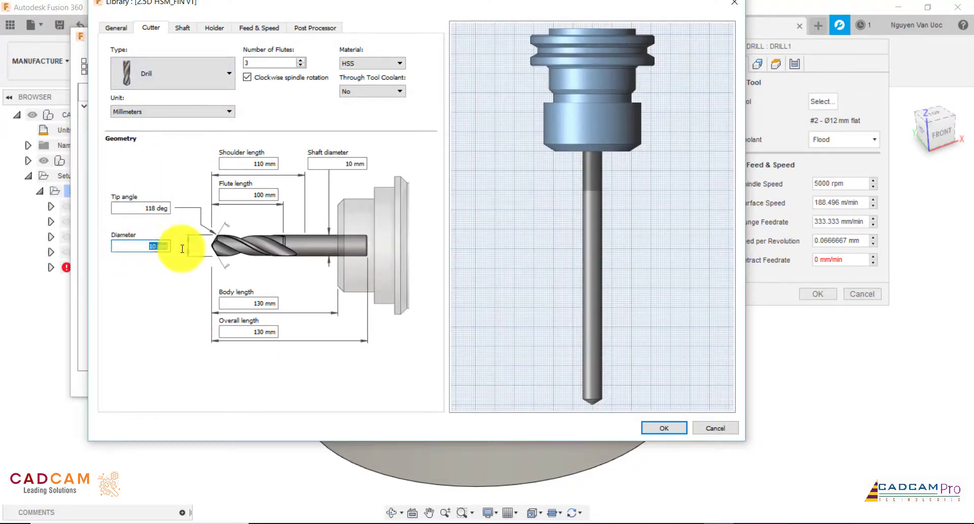
pyautogui.write('12.7')
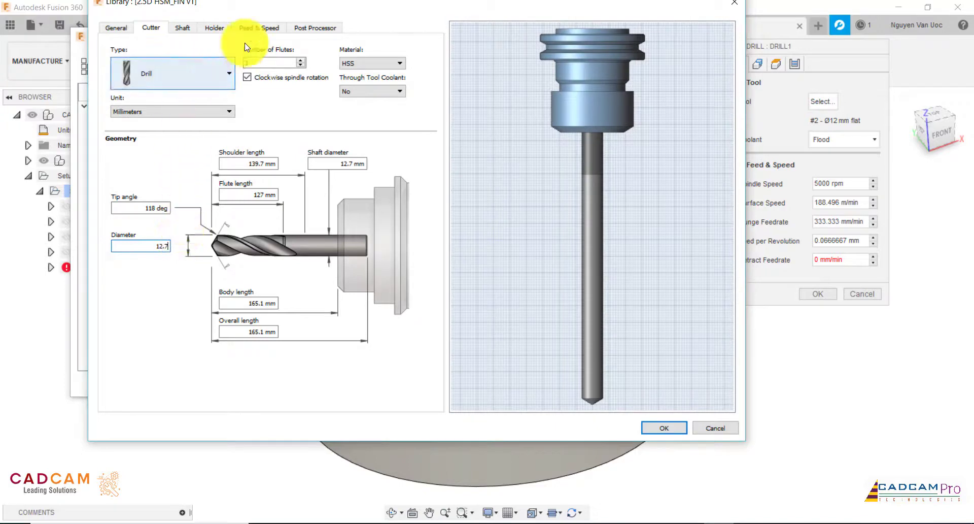
pyautogui.click(311, 29)
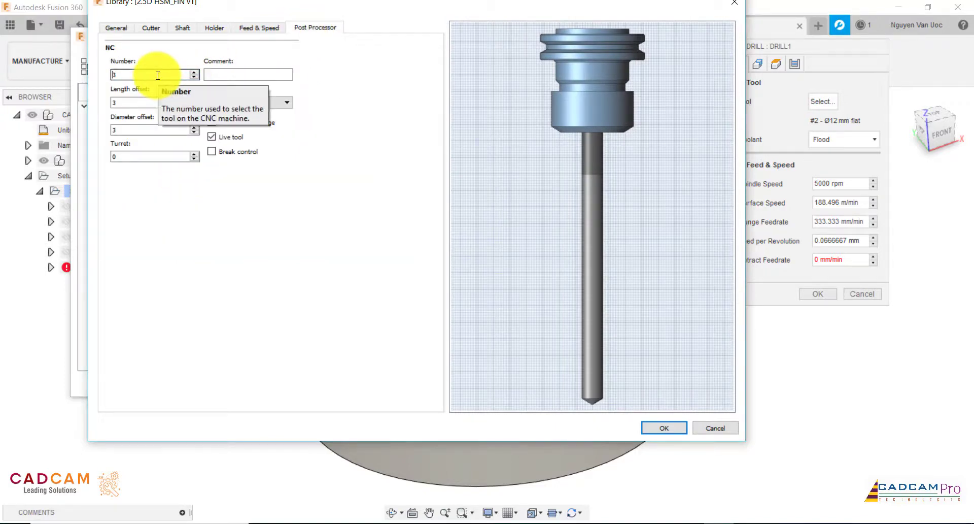
pyautogui.click(660, 428)
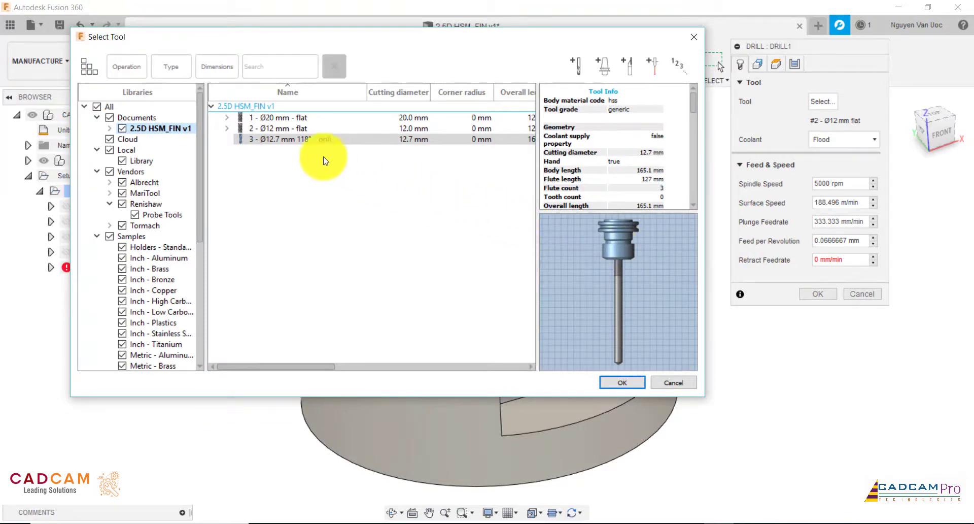
# - Duplicate the 12.7 mm drill and set the copy's tool number to 4
pyautogui.rightClick(284, 140)
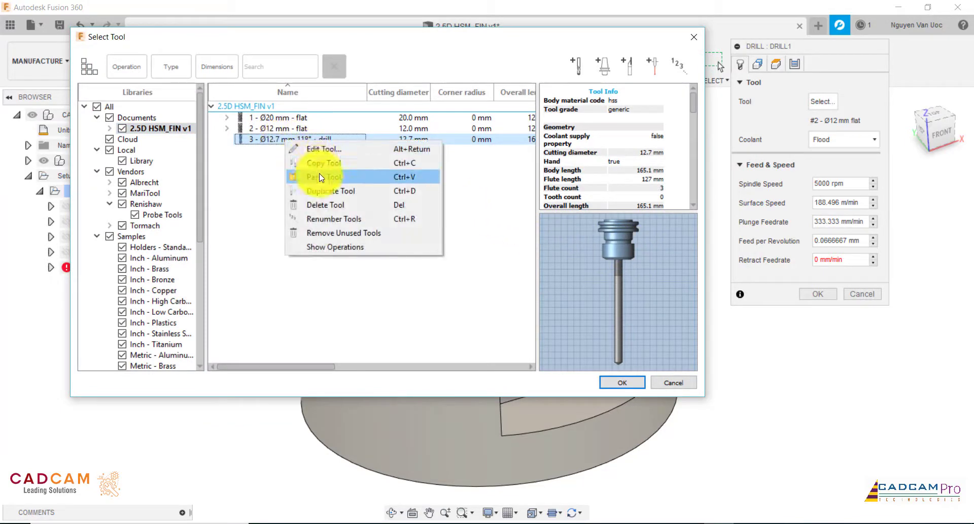
pyautogui.click(321, 193)
pyautogui.rightClick(297, 153)
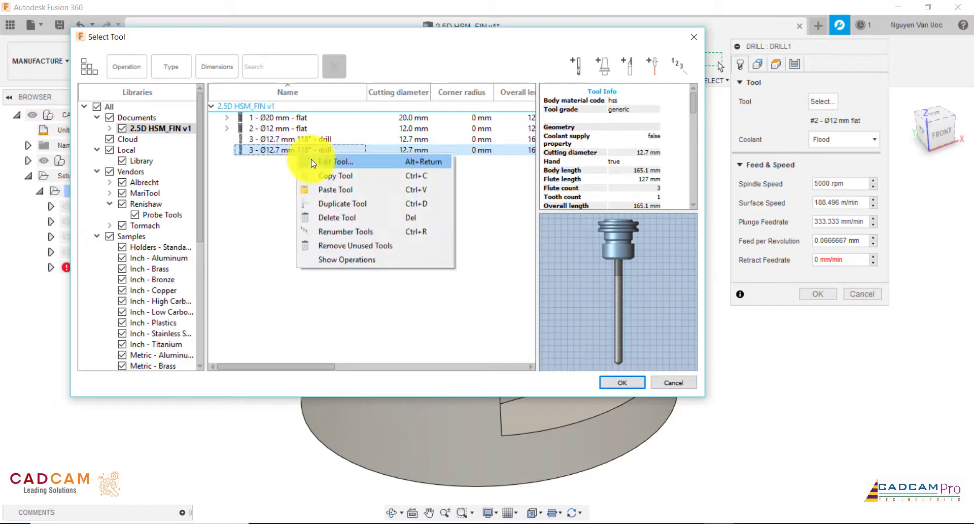
pyautogui.click(321, 162)
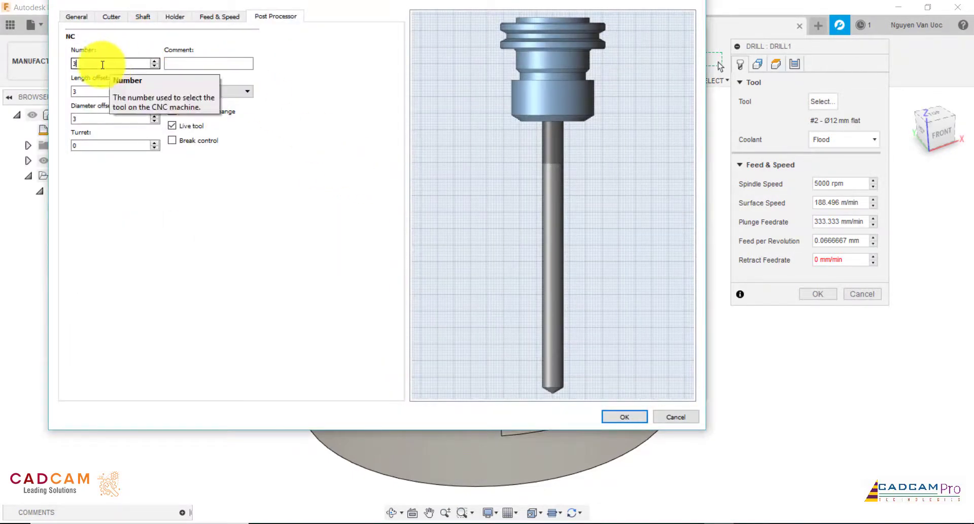
pyautogui.write('4')
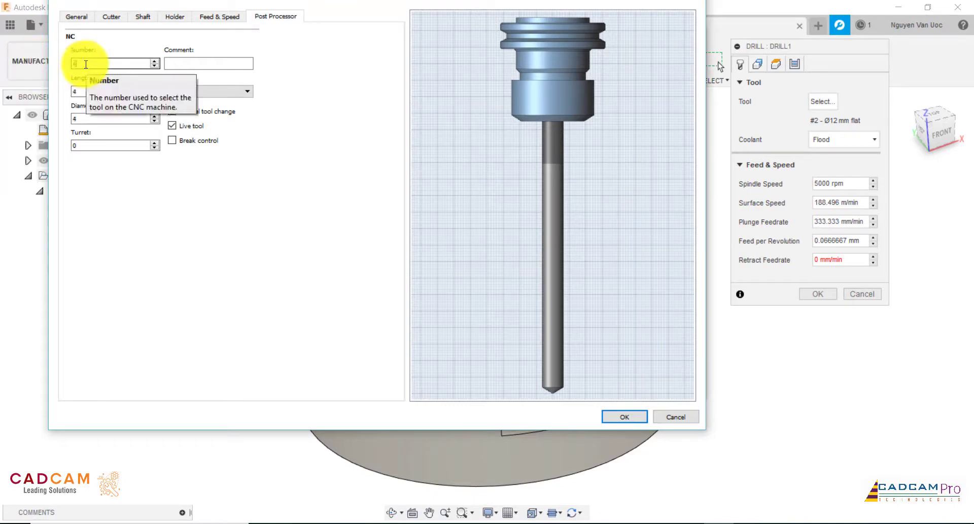
# - Set the duplicated drill's diameter and shaft diameter to 19 mm, and save the tool
pyautogui.click(108, 17)
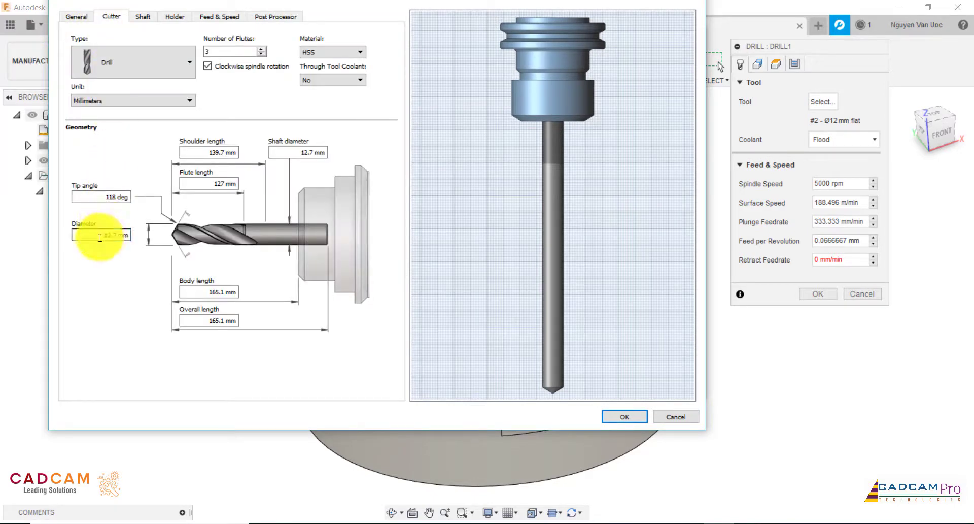
pyautogui.moveTo(100, 237); pyautogui.dragTo(137, 234)
pyautogui.write('19')
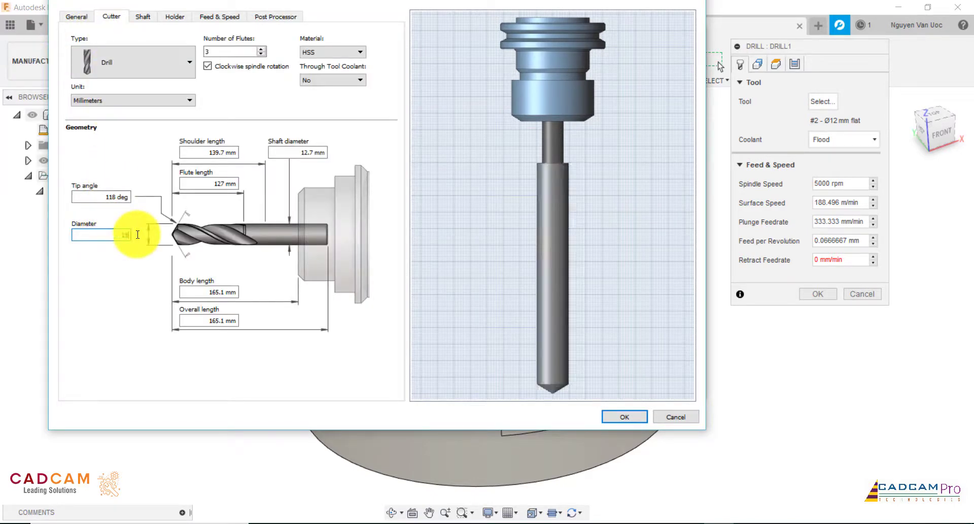
pyautogui.moveTo(291, 151); pyautogui.dragTo(368, 153)
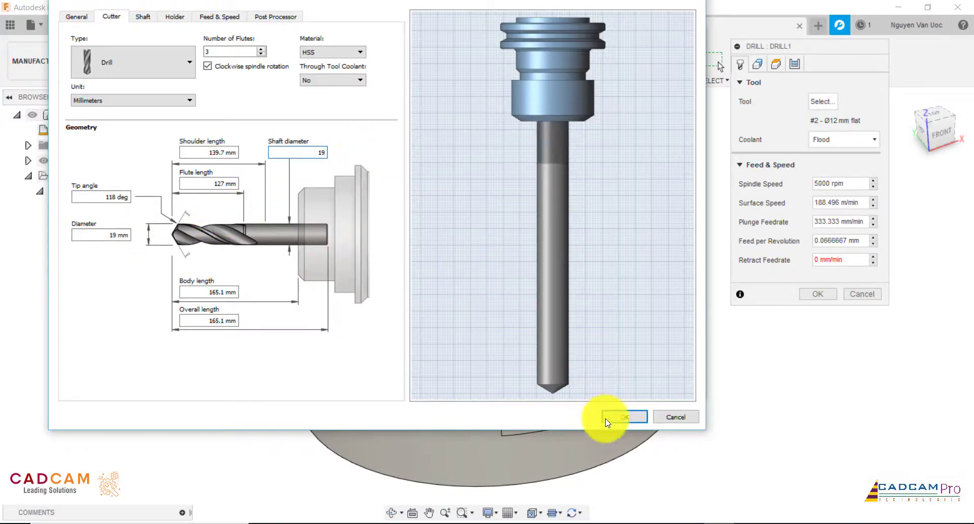
pyautogui.click(637, 421)
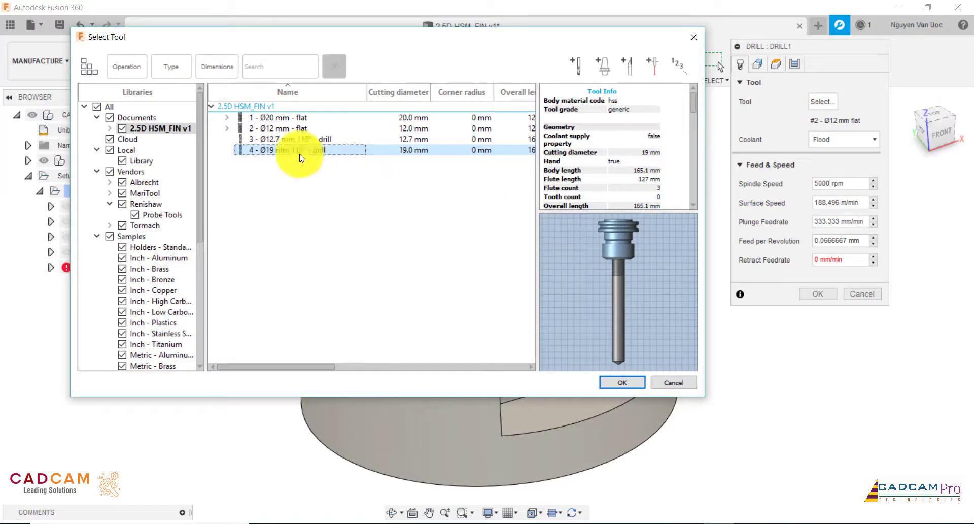
# - Assign the 12.7 mm drill to the drilling operation
pyautogui.click(265, 141)
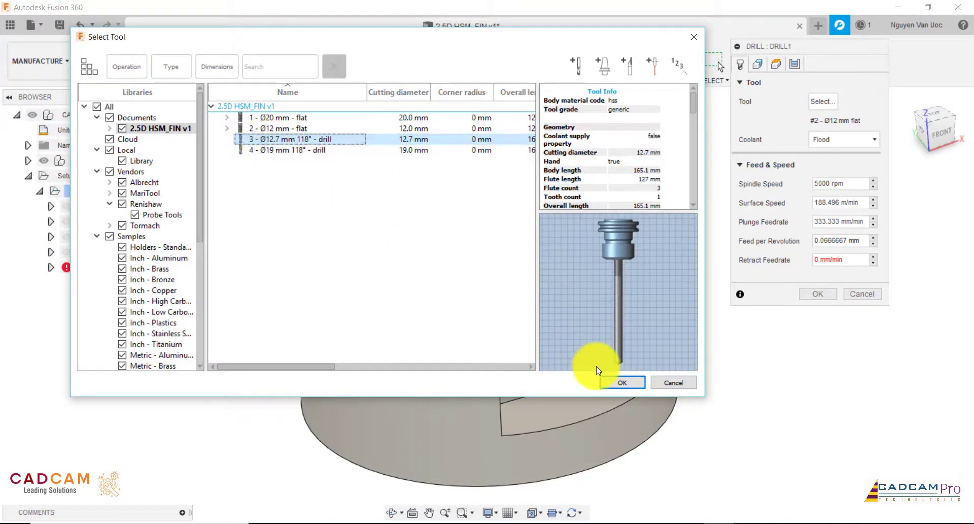
pyautogui.click(622, 382)
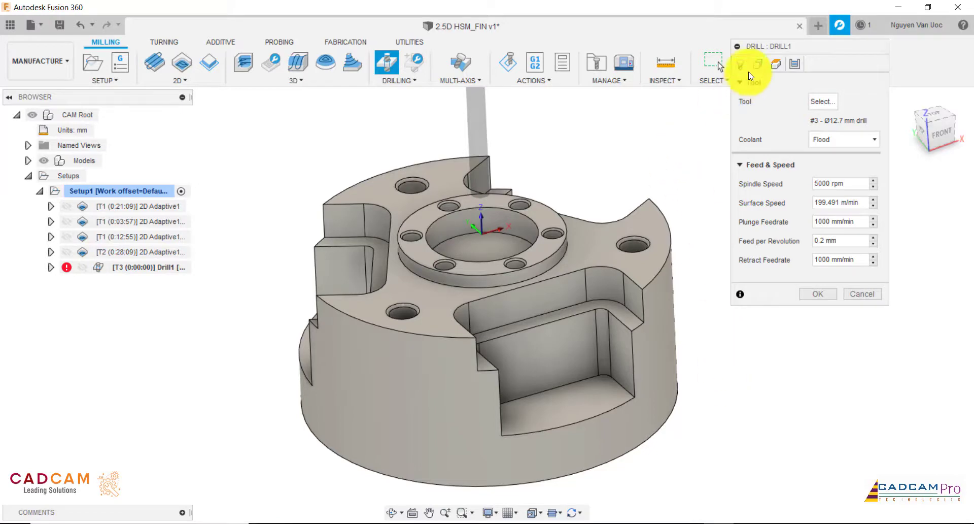
# - Select one small hole face on the raised central ring as drilling geometry, with Select Same Diameter enabled
pyautogui.click(760, 65)
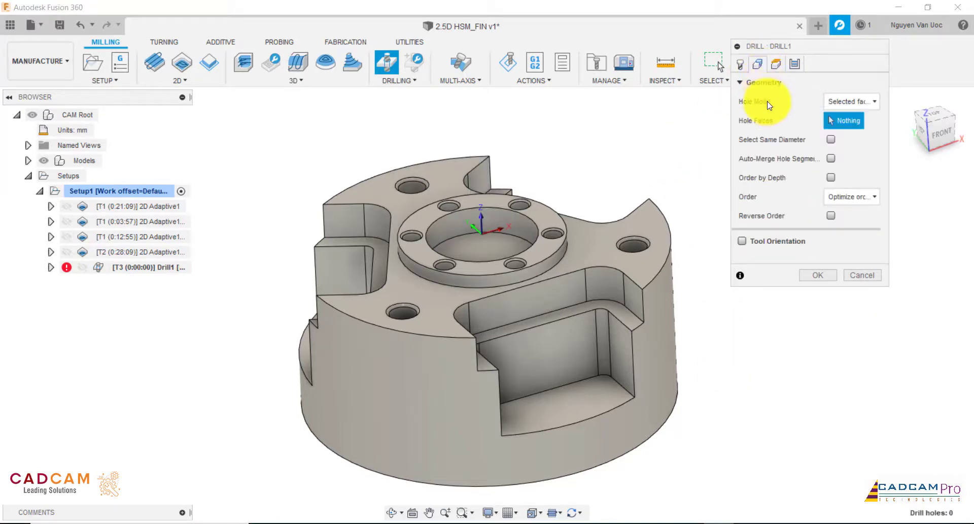
pyautogui.click(830, 141)
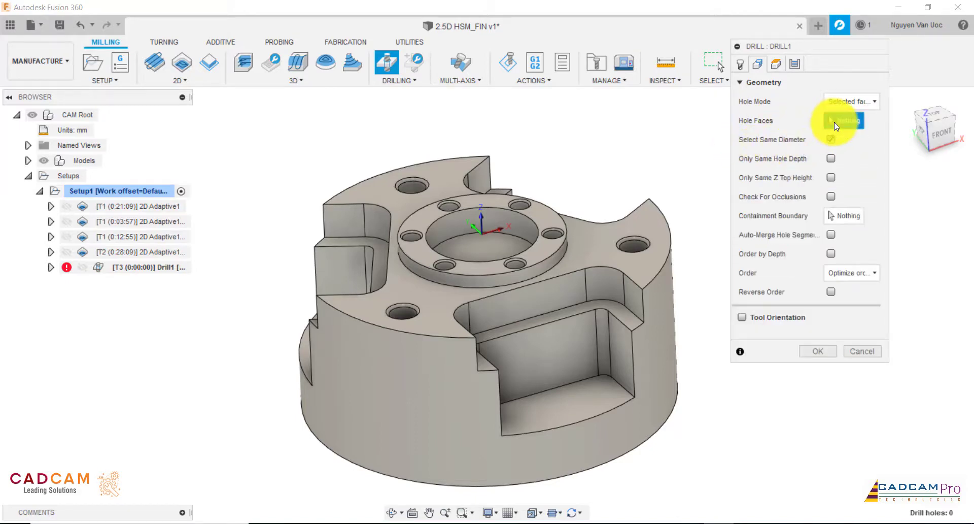
pyautogui.scroll(2, 449, 198)
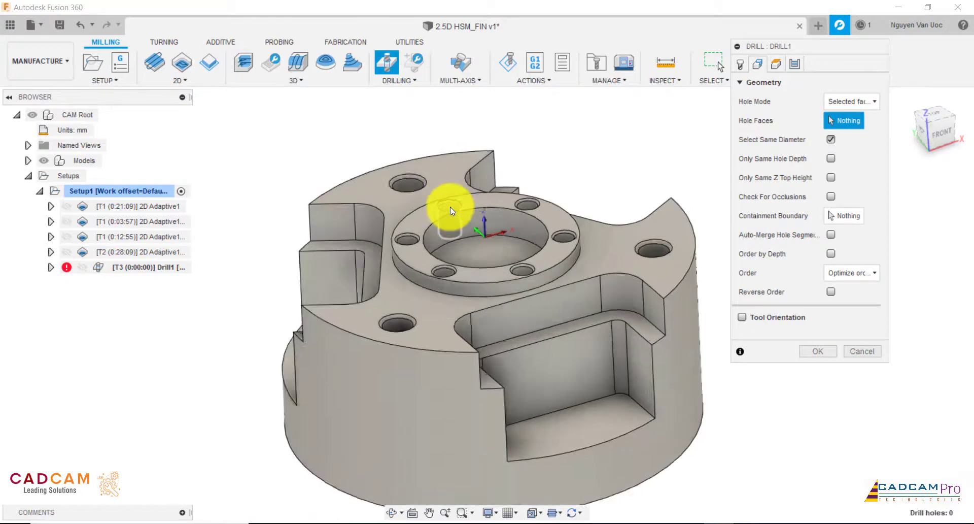
pyautogui.scroll(2, 449, 206)
pyautogui.click(445, 209)
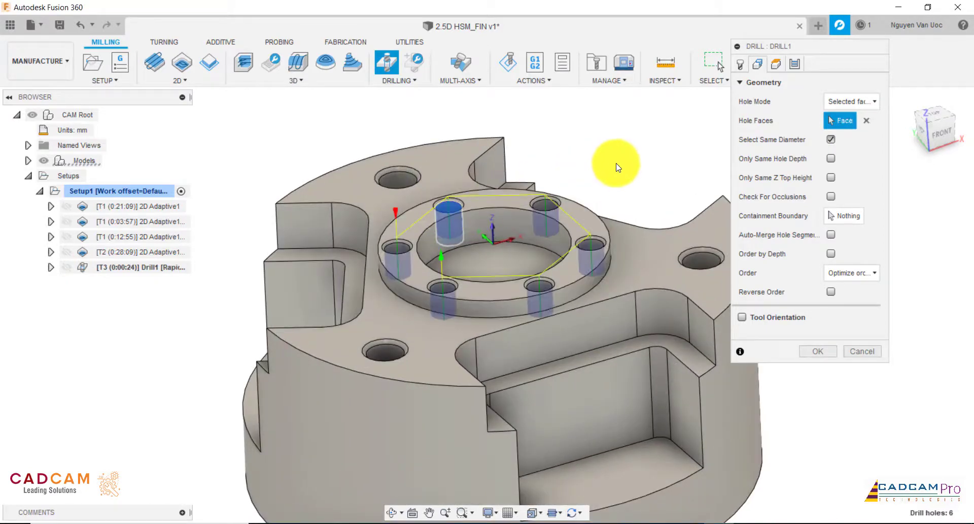
pyautogui.moveTo(631, 165)
pyautogui.keyDown('shift'); pyautogui.mouseDown(button='middle')
pyautogui.moveTo(643, 137)
pyautogui.moveTo(630, 163)
pyautogui.mouseUp(button='middle'); pyautogui.keyUp('shift')
pyautogui.scroll(-4, 561, 203)
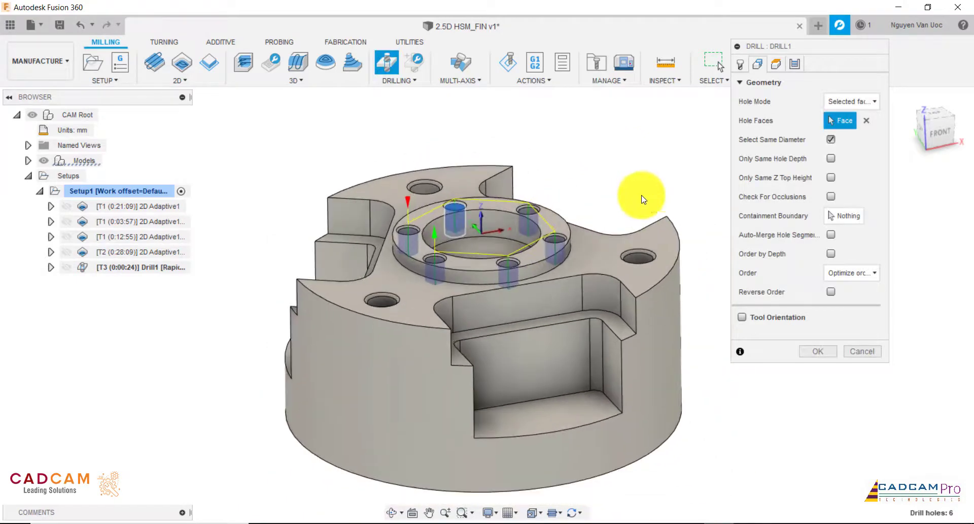
pyautogui.scroll(1, 643, 198)
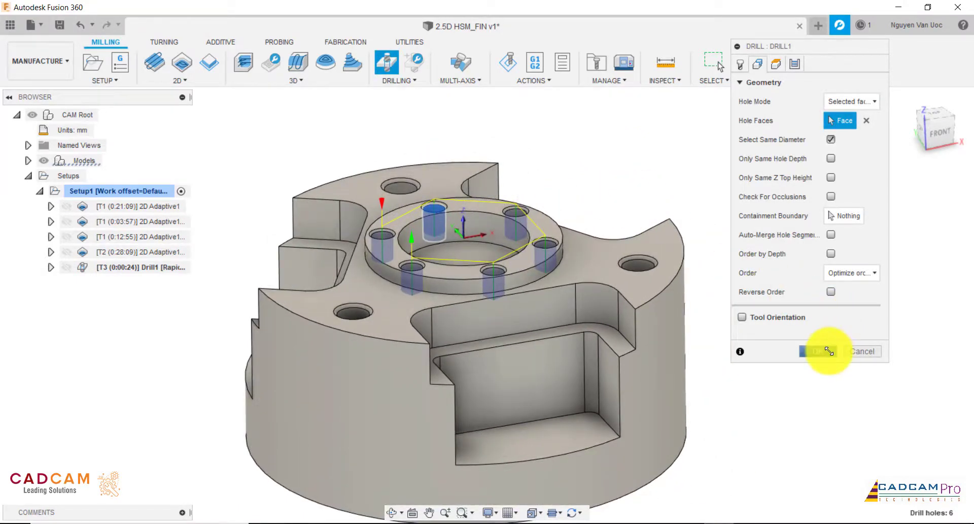
# - Set the drilling operation's clearance height offset to 50 mm and retract height offset to 10 mm
pyautogui.click(778, 65)
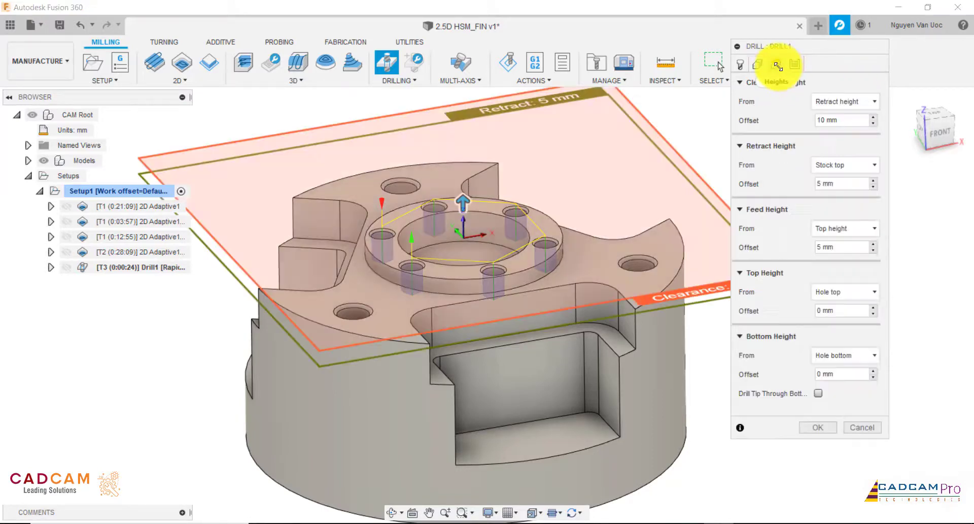
pyautogui.click(825, 119)
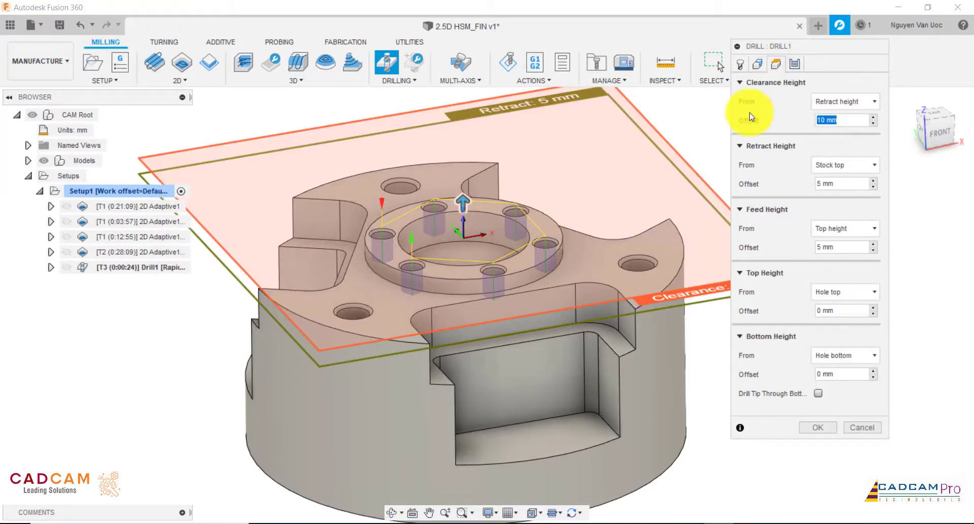
pyautogui.write('50')
pyautogui.click(835, 183)
pyautogui.write('10')
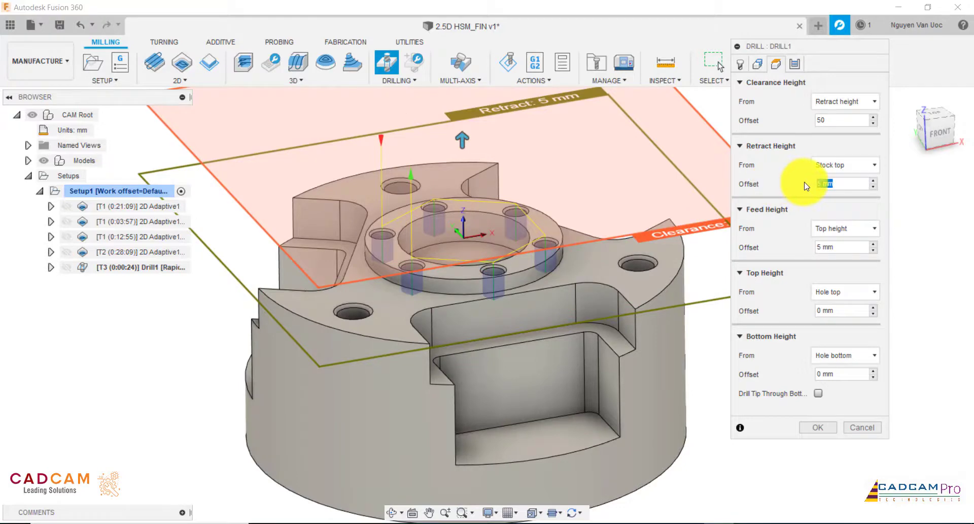
# - Set the cycle type to Deep drilling - full retract and accept the drilling operation
pyautogui.click(794, 65)
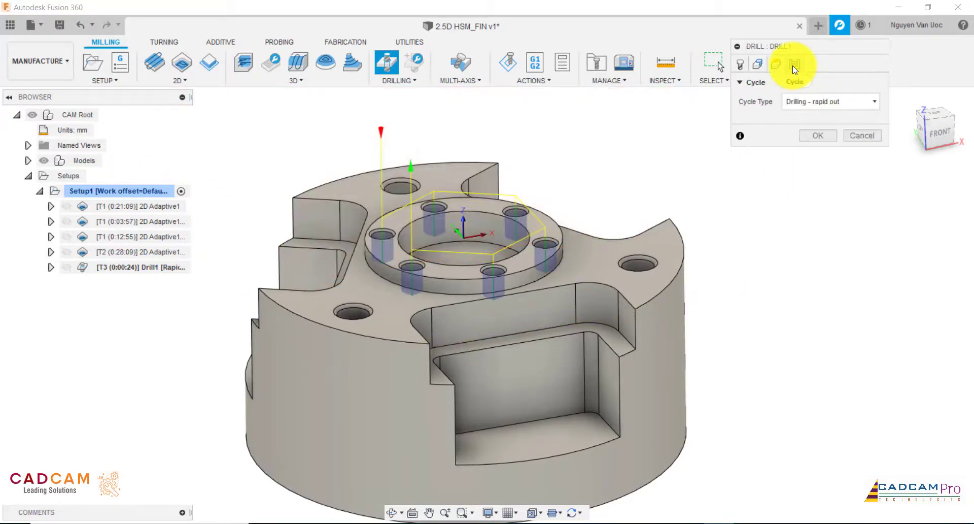
pyautogui.click(822, 103)
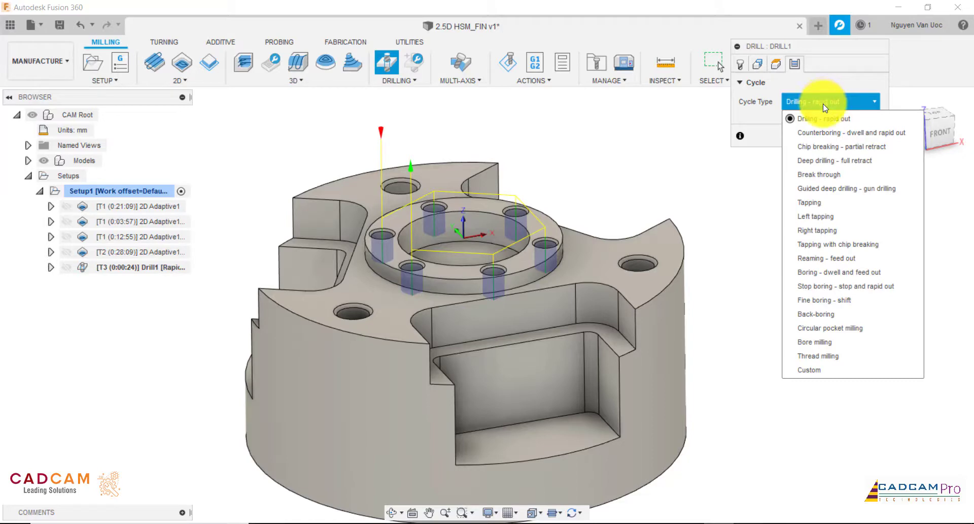
pyautogui.click(838, 161)
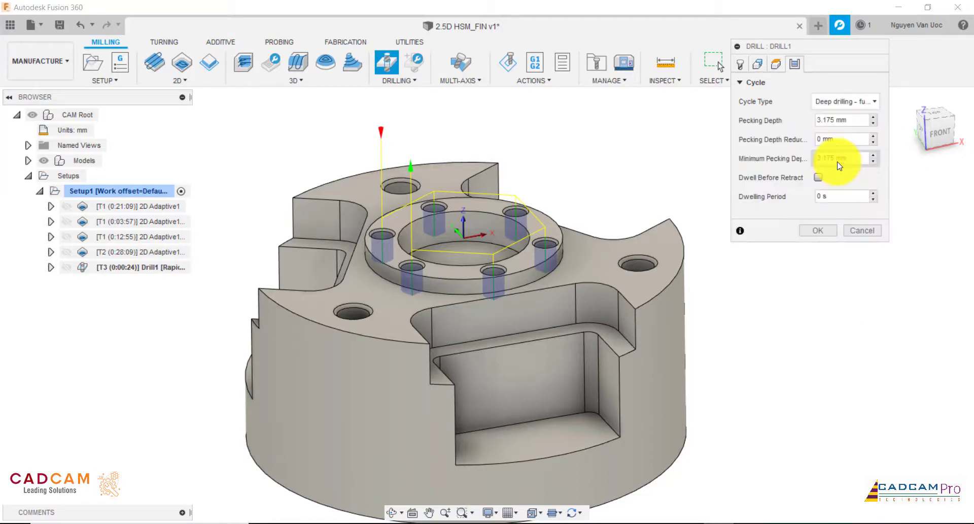
pyautogui.click(828, 231)
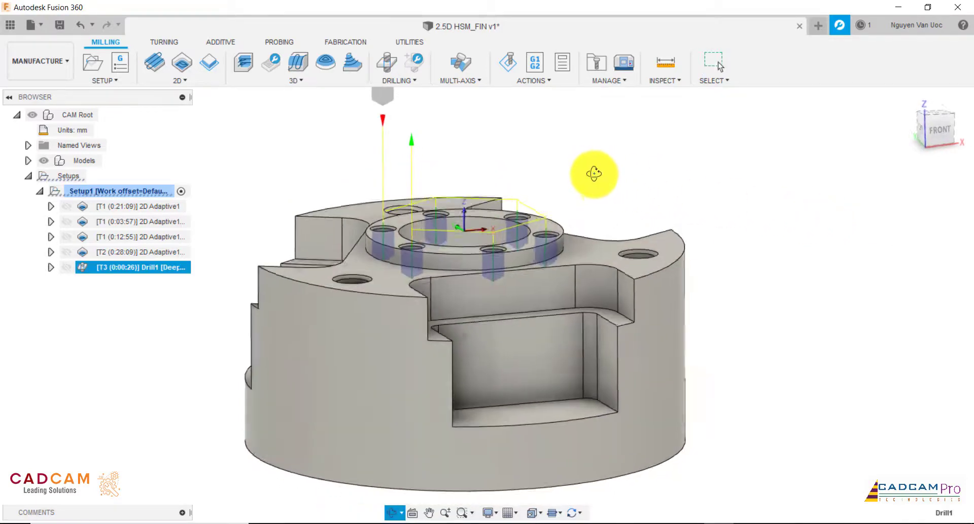
# - Duplicate the 12.7 mm drilling operation and assign the 19 mm drill, tool 4, to the copy
pyautogui.rightClick(126, 266)
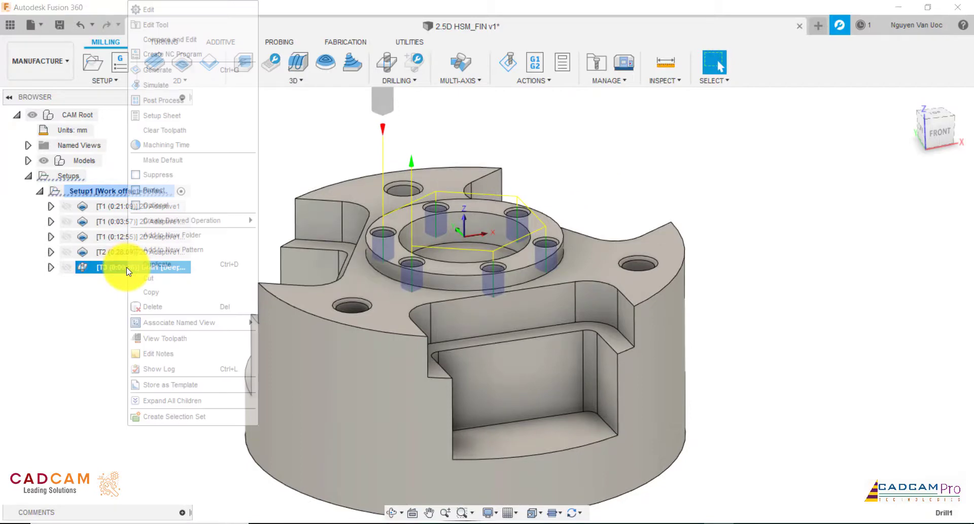
pyautogui.click(152, 267)
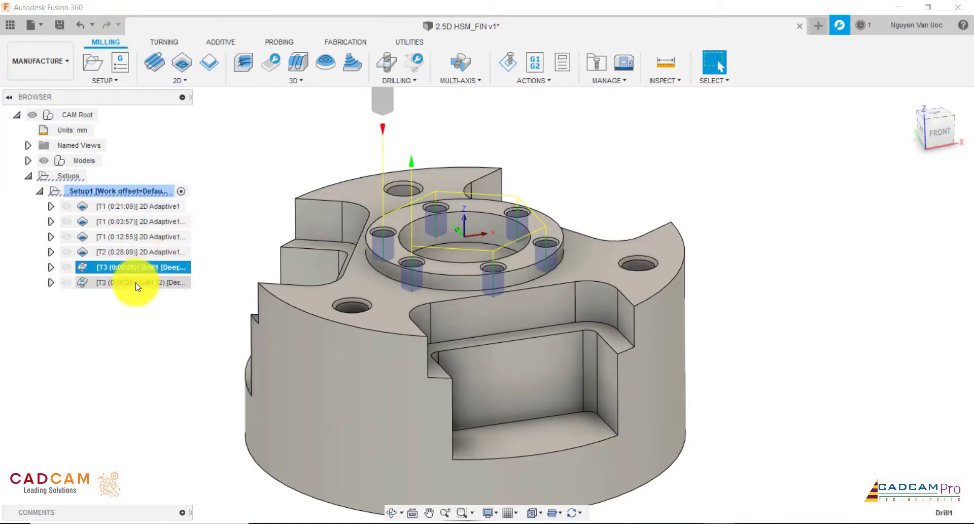
pyautogui.click(136, 282)
pyautogui.rightClick(136, 282)
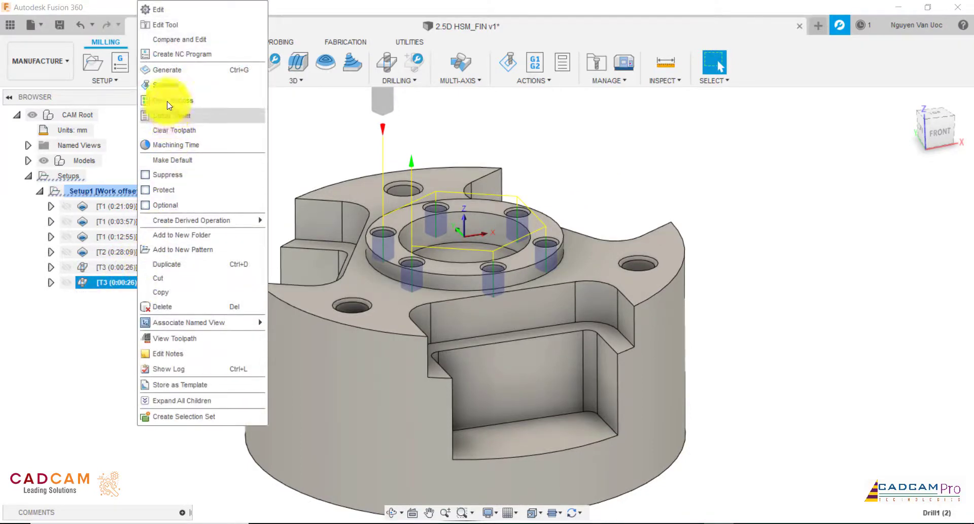
pyautogui.click(173, 12)
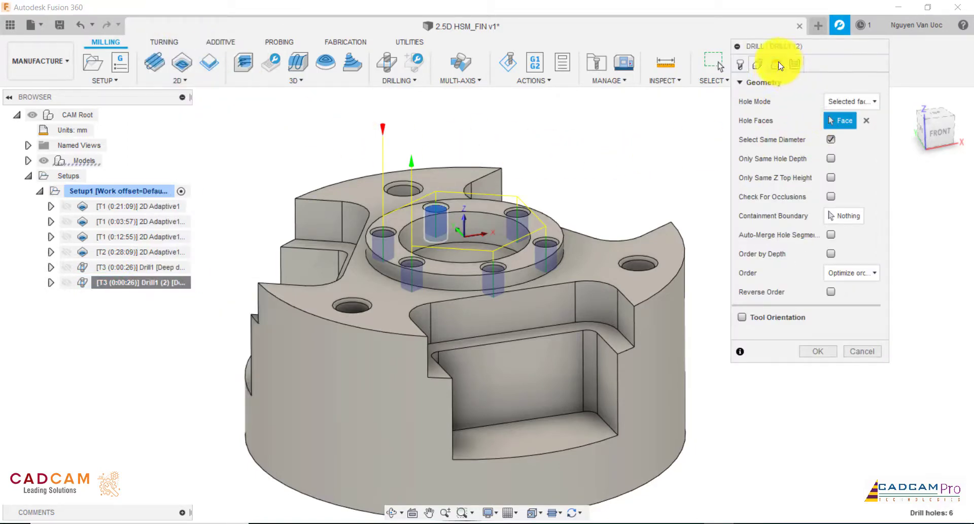
pyautogui.click(740, 64)
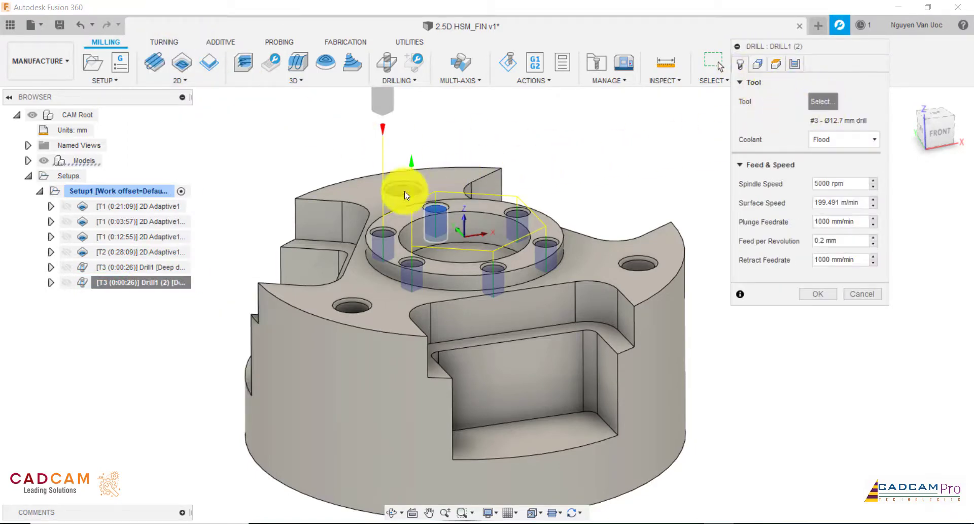
pyautogui.click(278, 131)
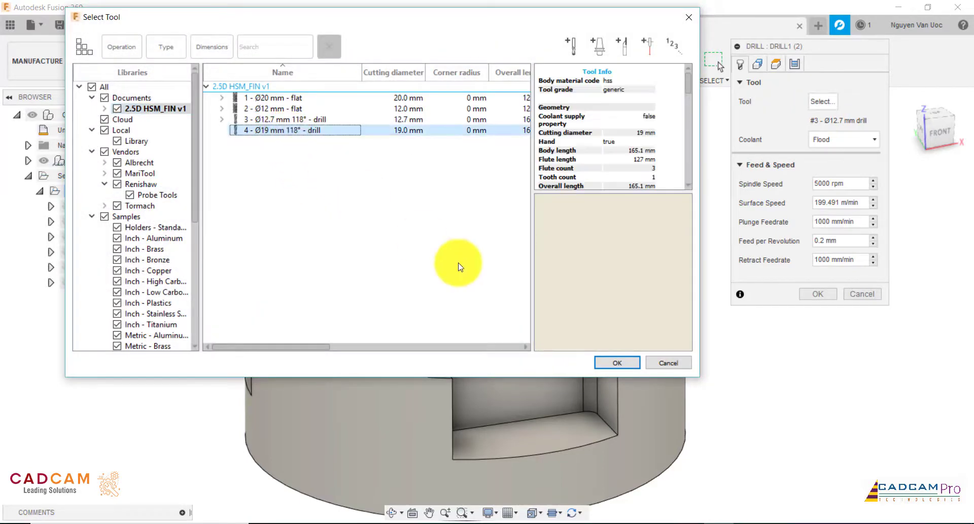
pyautogui.click(620, 362)
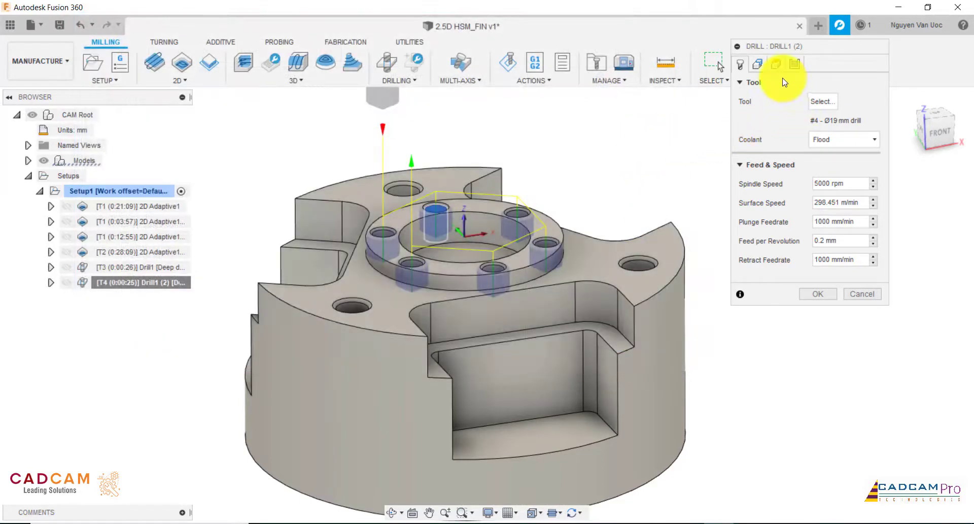
# - Replace the copy's hole selection with the large 19.05 mm holes around the central ring, and accept the operation
pyautogui.click(759, 64)
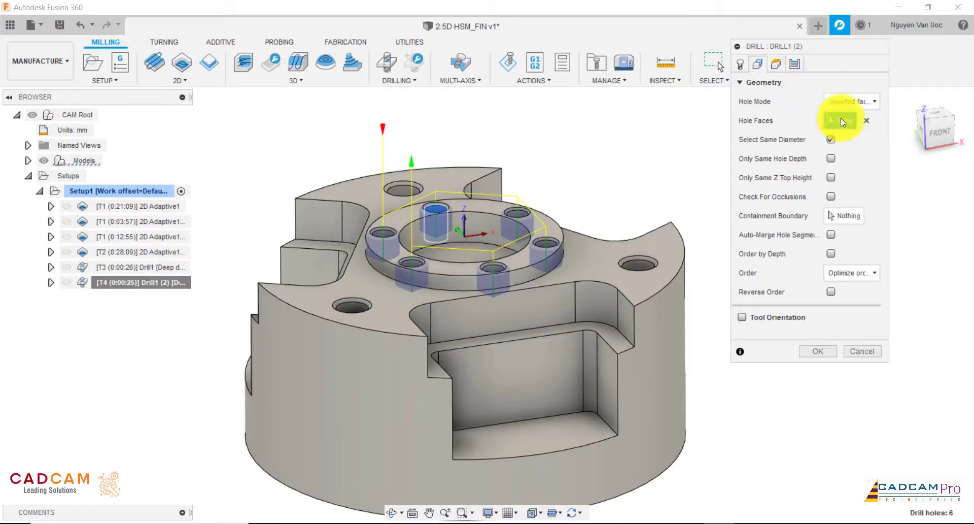
pyautogui.click(865, 121)
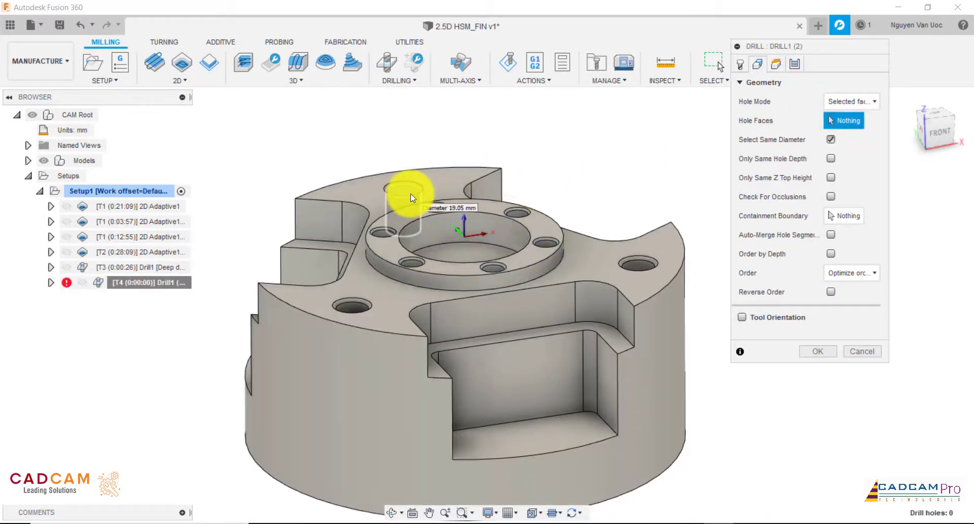
pyautogui.click(411, 194)
pyautogui.scroll(-4, 559, 332)
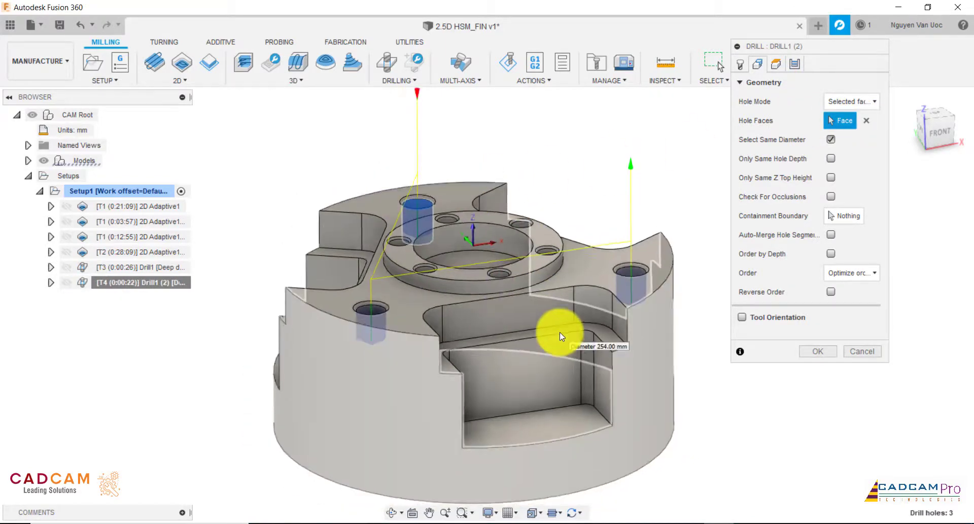
pyautogui.keyDown('shift'); pyautogui.moveTo(568, 322); pyautogui.dragTo(573, 238, button='middle'); pyautogui.keyUp('shift')
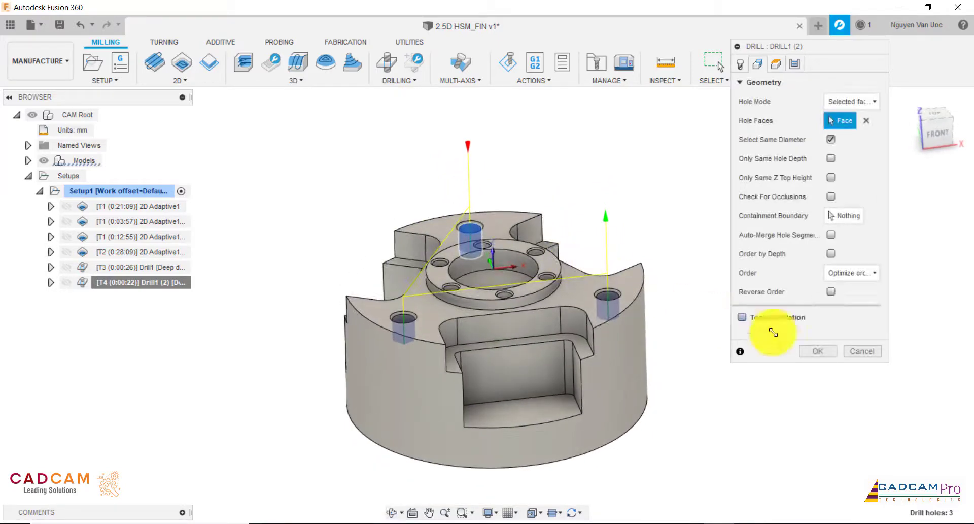
pyautogui.click(815, 355)
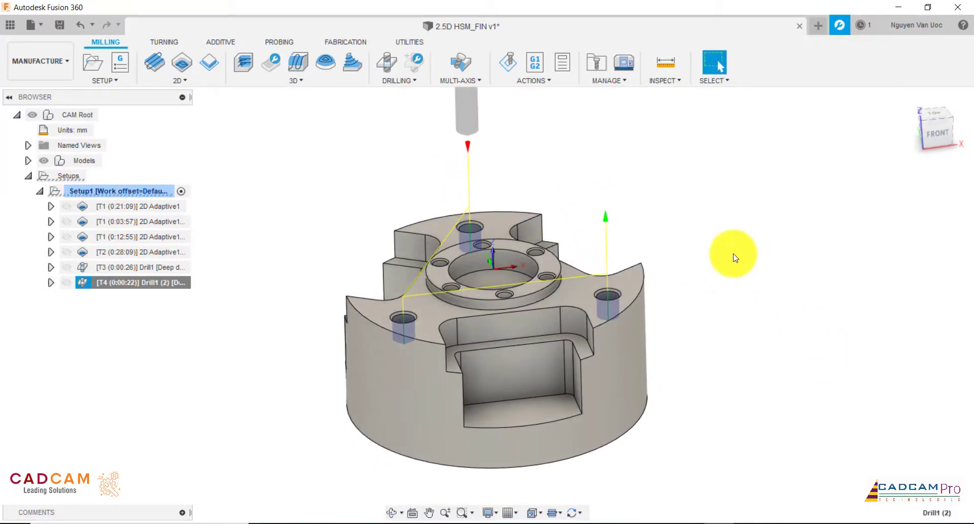
# - Duplicate the 19 mm drilling operation and open the new copy for editing
pyautogui.scroll(5, 513, 274)
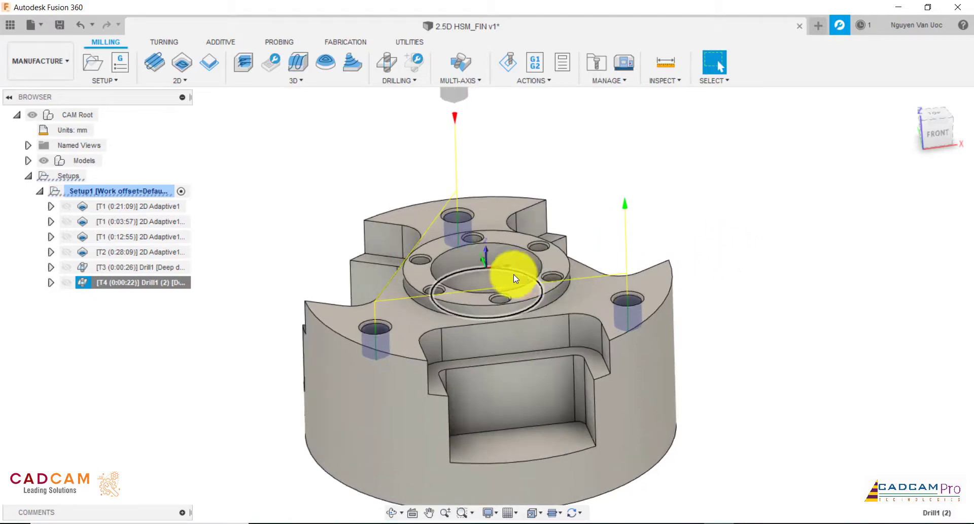
pyautogui.scroll(-7, 527, 264)
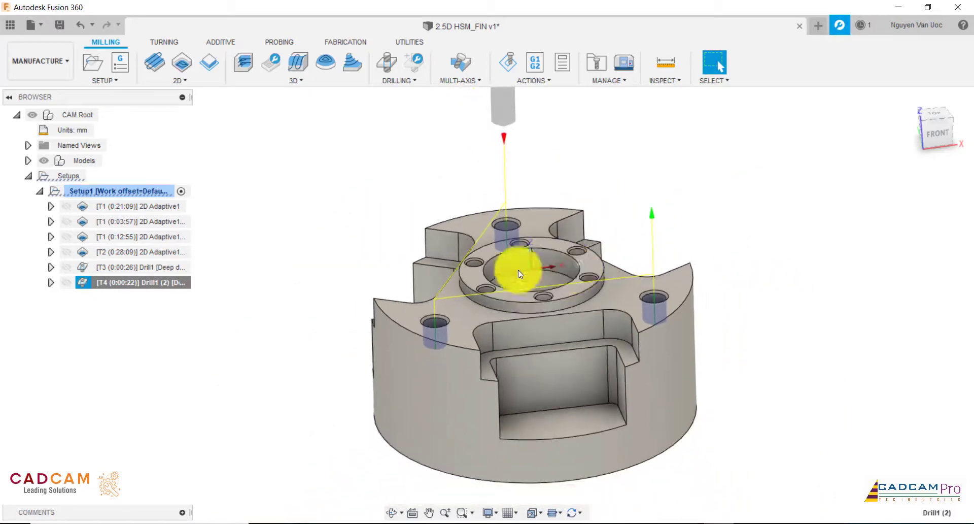
pyautogui.rightClick(167, 286)
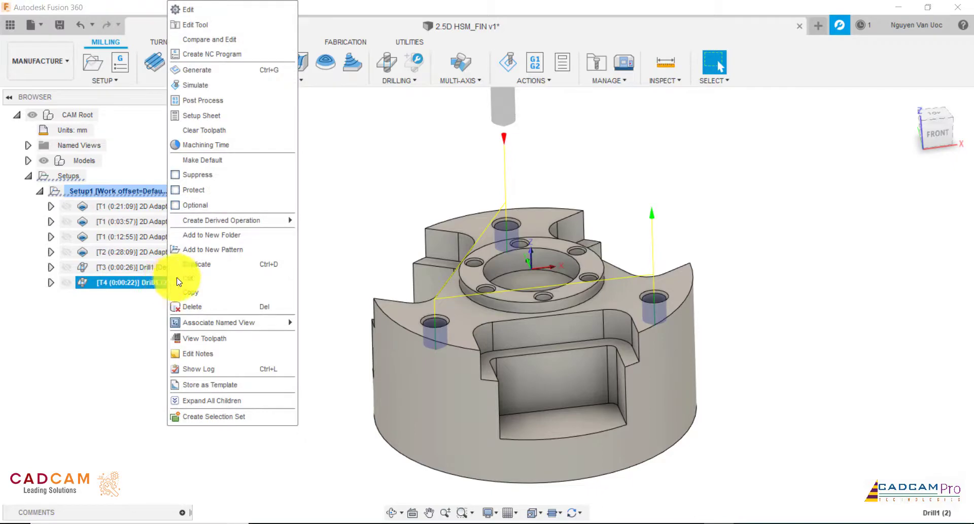
pyautogui.click(193, 264)
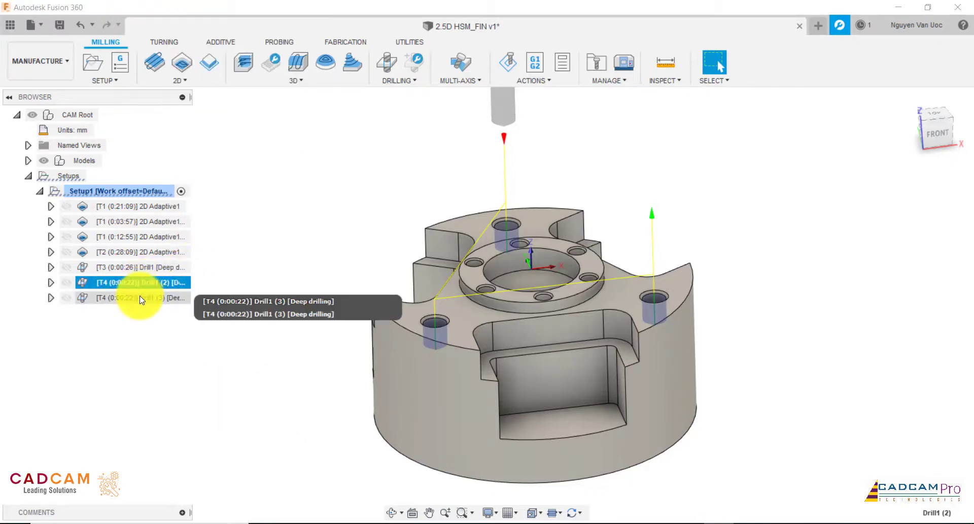
pyautogui.click(140, 298)
pyautogui.rightClick(140, 297)
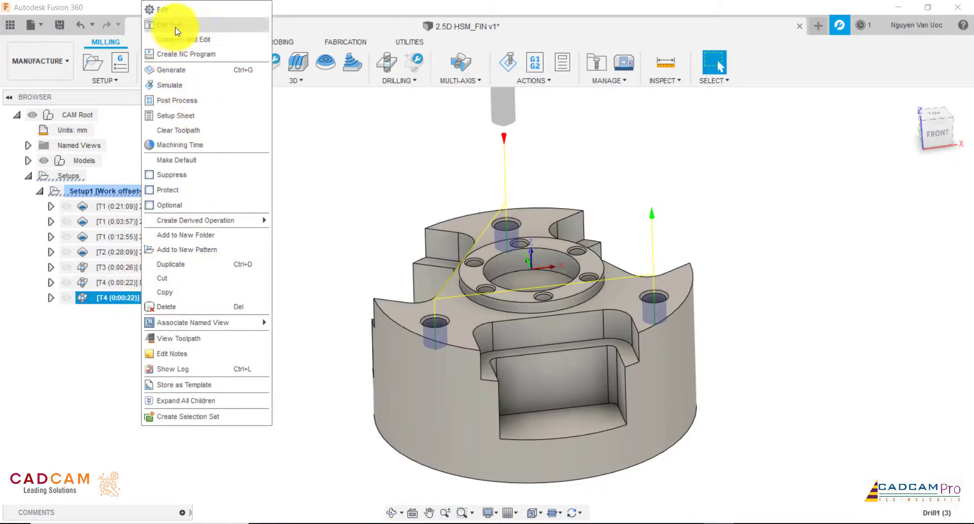
pyautogui.click(173, 9)
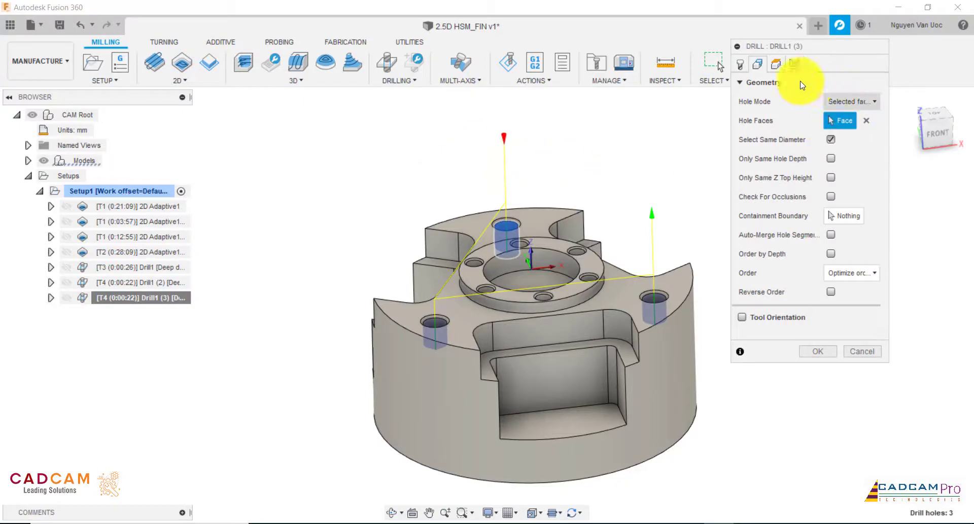
# - Replace the new copy's hole selection with the chamfer faces of the small holes on the central ring
pyautogui.click(866, 120)
pyautogui.scroll(5, 565, 227)
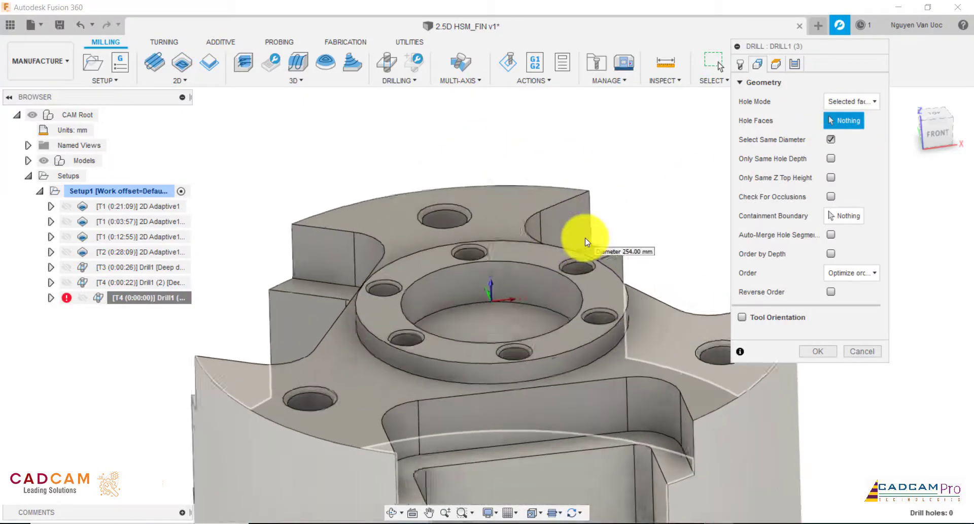
pyautogui.scroll(3, 586, 237)
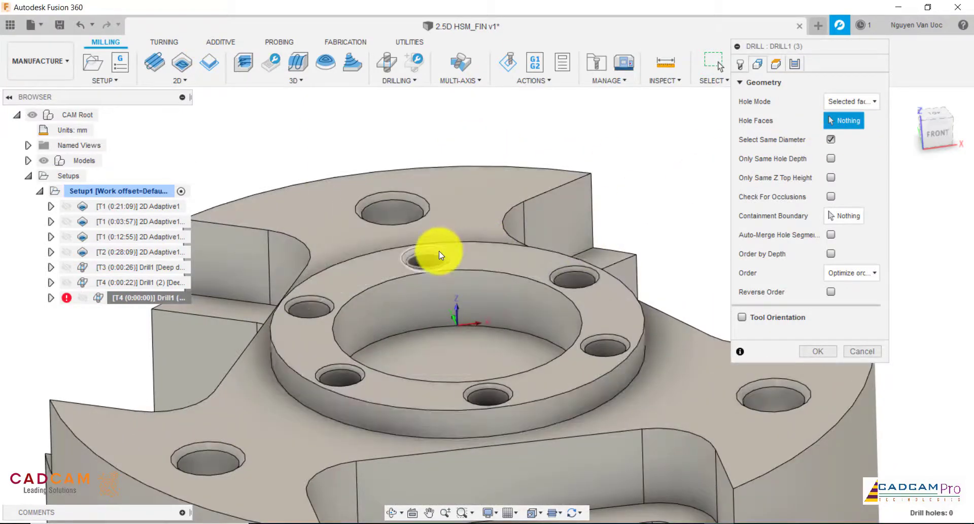
pyautogui.click(439, 251)
pyautogui.scroll(-5, 469, 172)
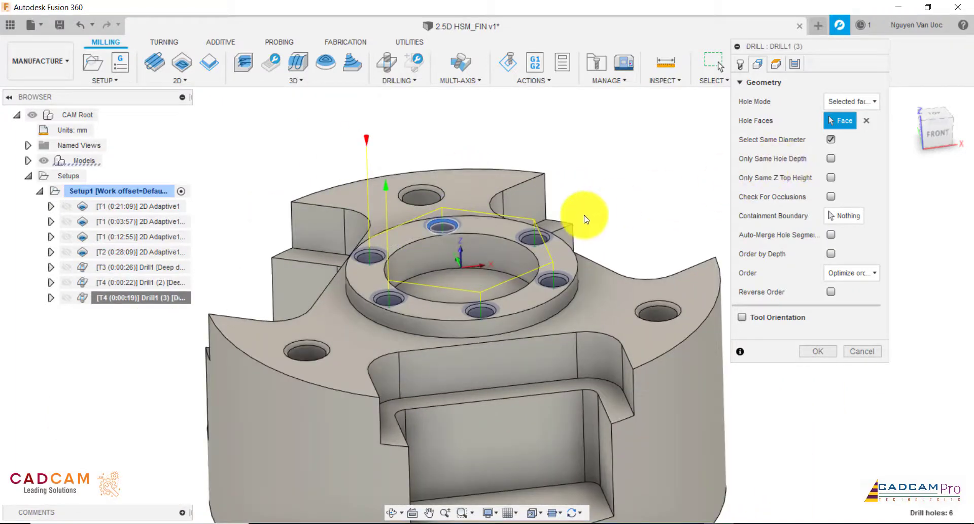
pyautogui.keyDown('shift'); pyautogui.moveTo(576, 211); pyautogui.dragTo(594, 181, button='middle'); pyautogui.keyUp('shift')
pyautogui.scroll(6, 370, 174)
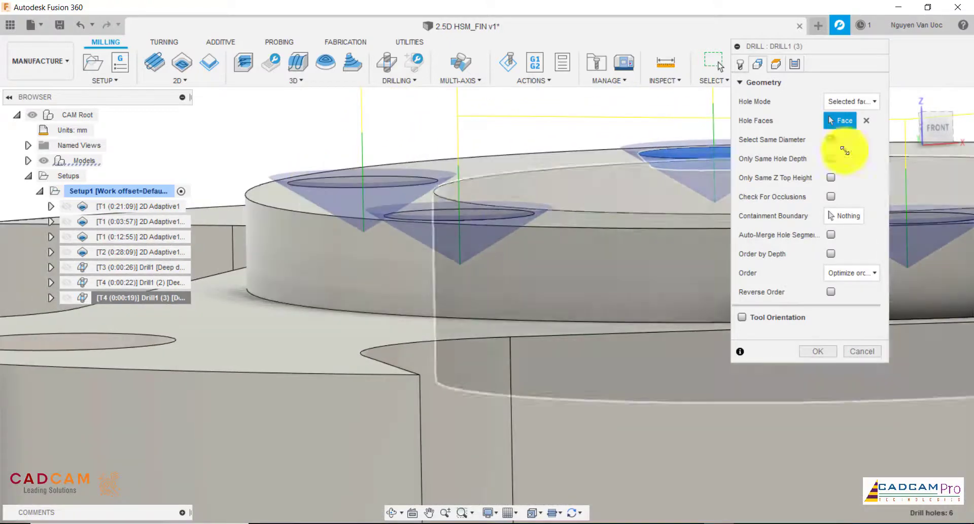
# - Examine the drill tip cones against the hole chamfers from the front, and review the operation's hole selection and height settings
pyautogui.click(936, 127)
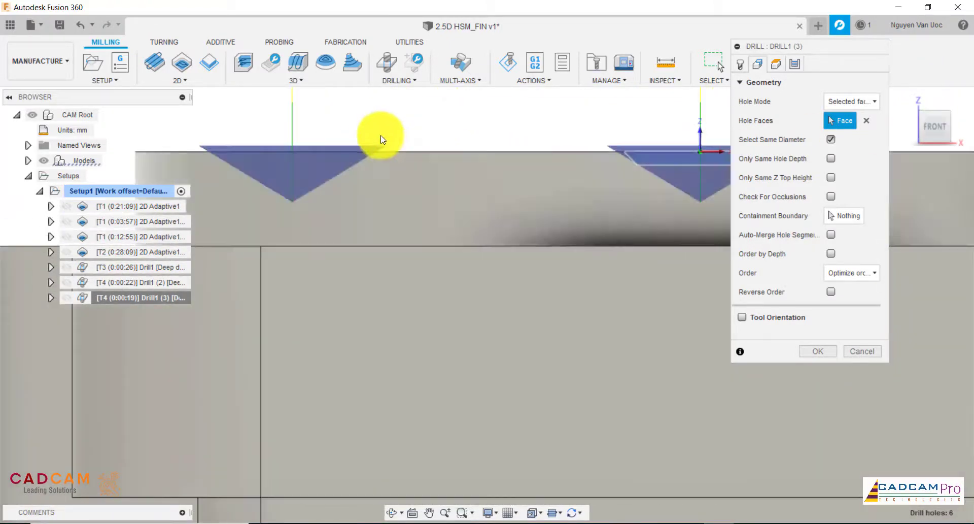
pyautogui.scroll(2, 380, 135)
pyautogui.scroll(-2, 397, 147)
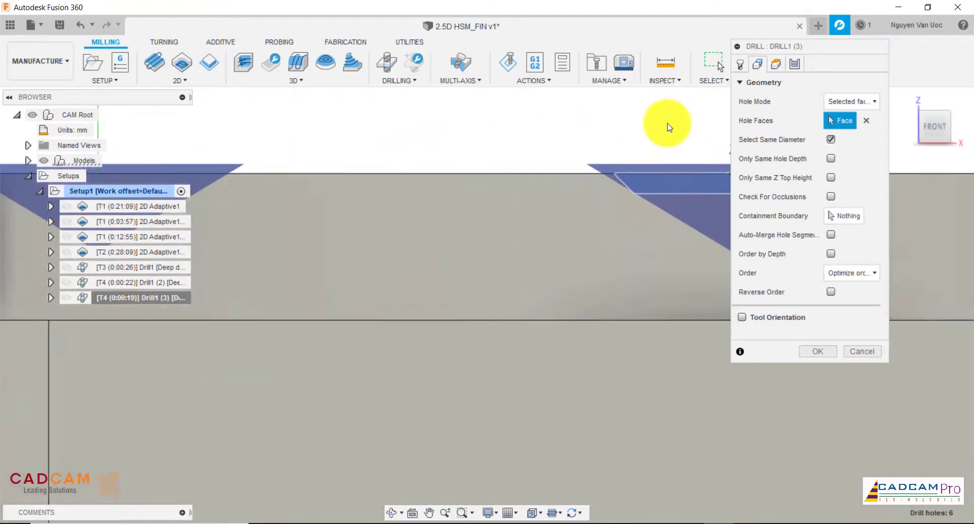
pyautogui.keyDown('shift'); pyautogui.moveTo(573, 157); pyautogui.dragTo(452, 143, button='middle'); pyautogui.keyUp('shift')
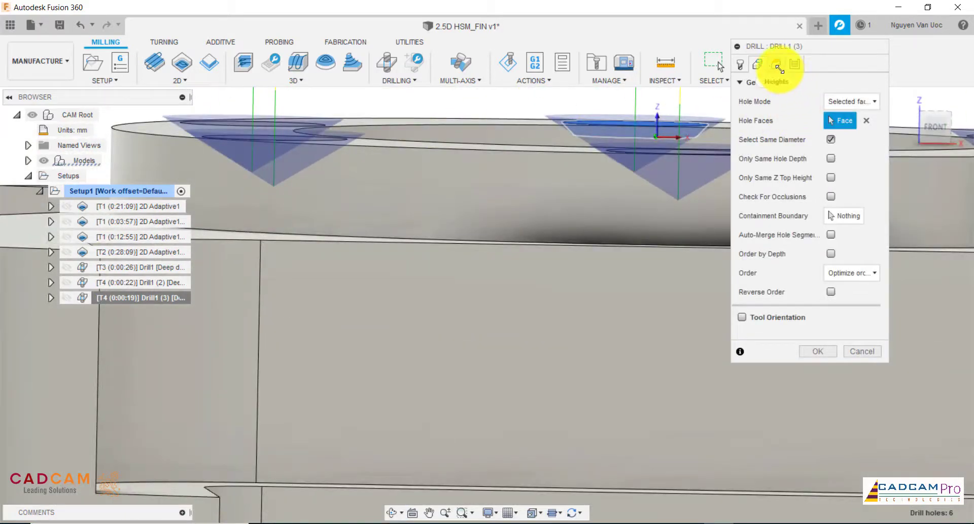
pyautogui.click(780, 67)
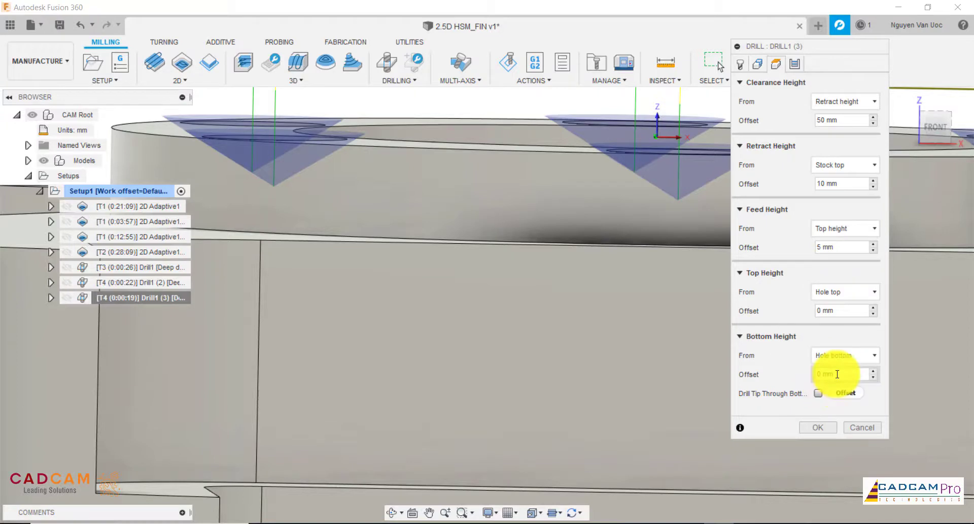
pyautogui.click(760, 65)
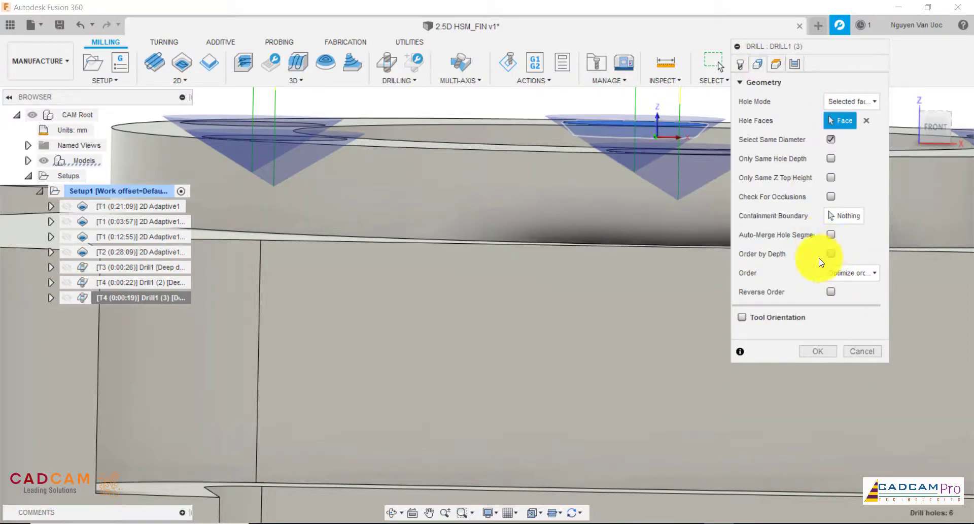
pyautogui.click(776, 65)
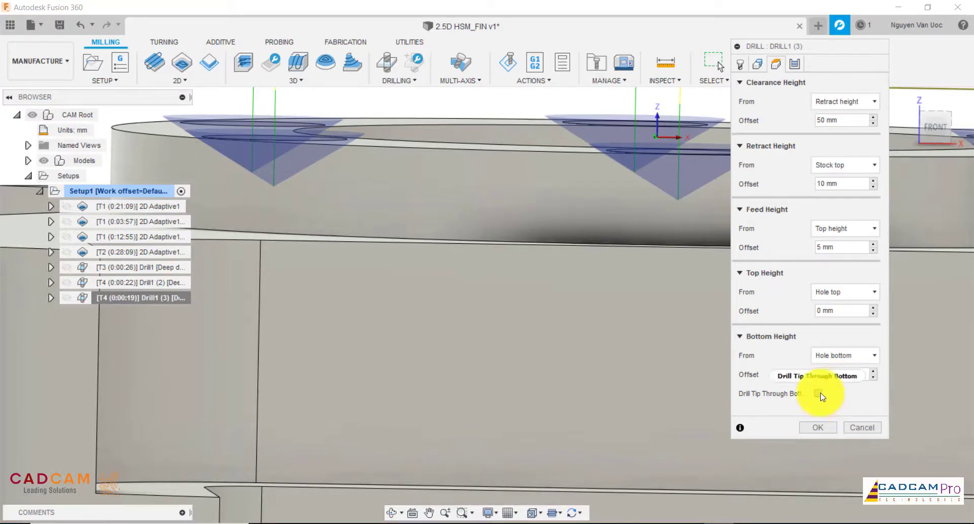
# - Try referencing the drilling operation's bottom height to a chamfer diameter of 19 mm, and check the drill cones at the holes
pyautogui.click(873, 356)
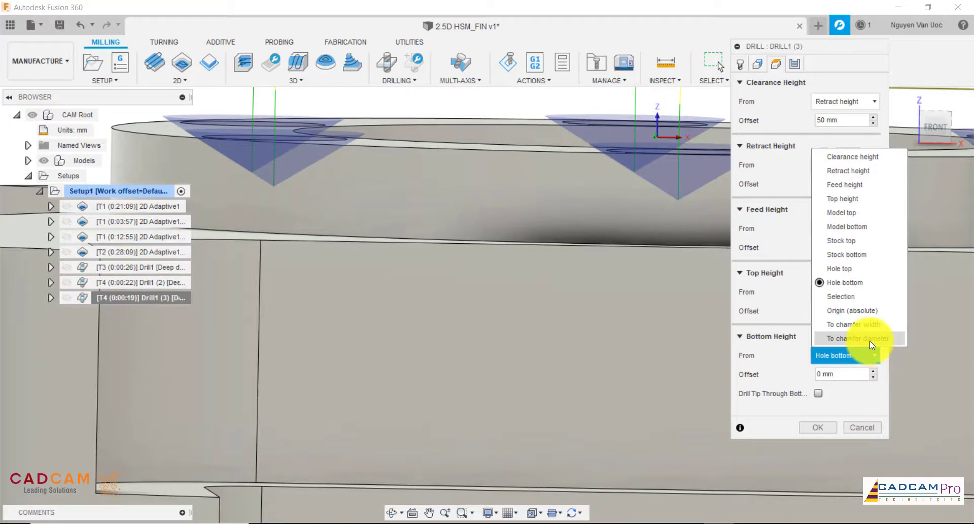
pyautogui.click(869, 340)
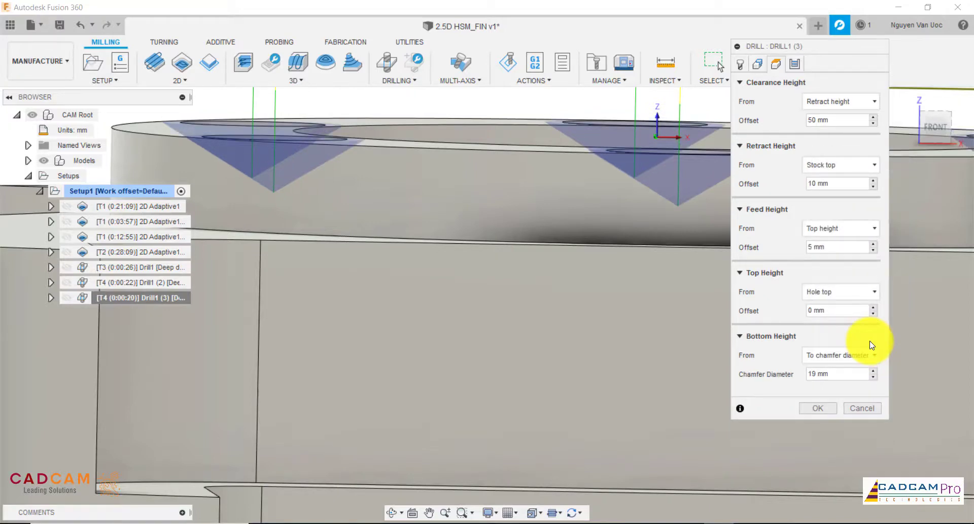
pyautogui.click(812, 373)
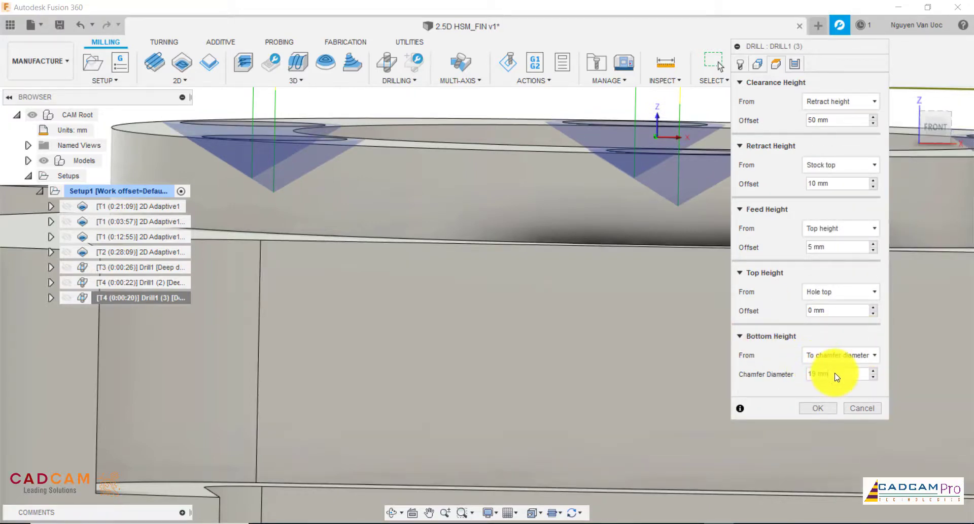
pyautogui.keyDown('shift'); pyautogui.moveTo(792, 365); pyautogui.dragTo(376, 217, button='middle'); pyautogui.keyUp('shift')
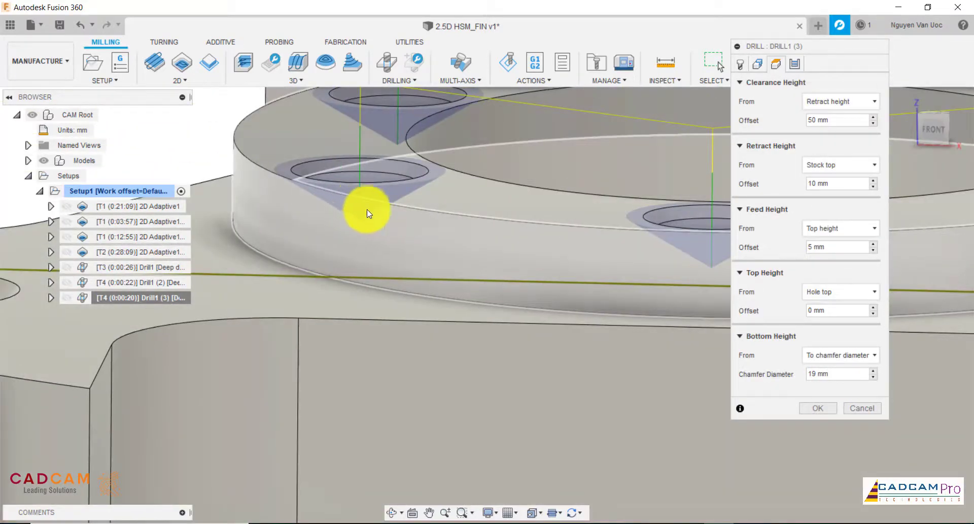
pyautogui.click(835, 373)
pyautogui.doubleClick(830, 373)
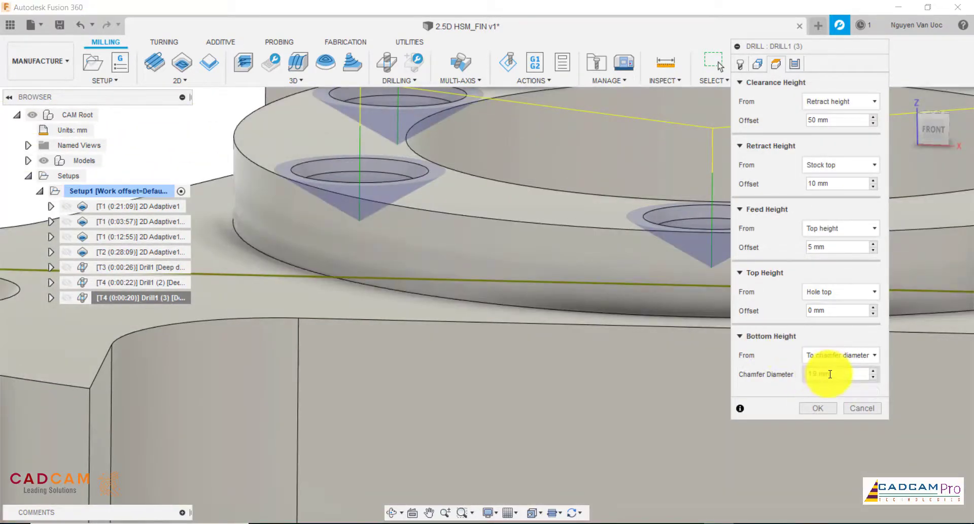
pyautogui.click(835, 376)
pyautogui.rightClick(845, 373)
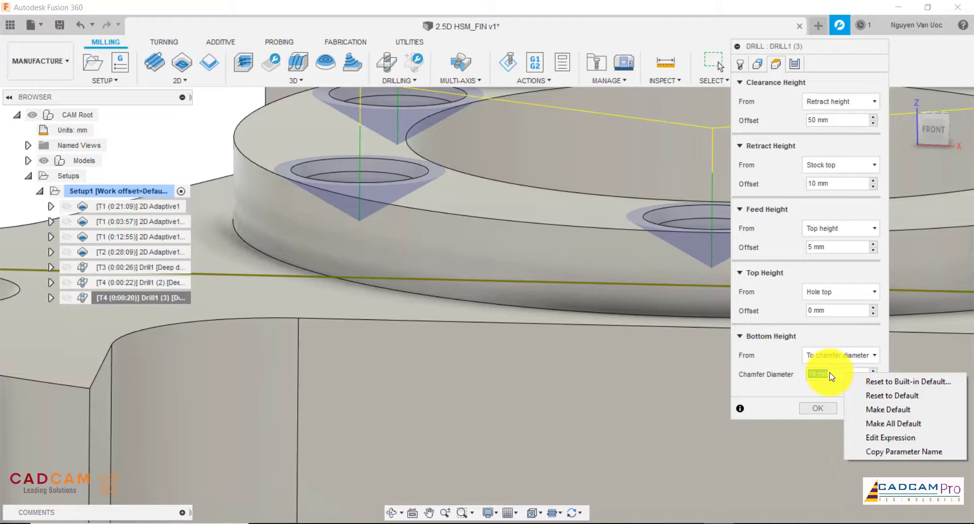
pyautogui.press('Escape')
# - Reference the bottom height to the chamfer width with a value of 0 mm, and accept the operation
pyautogui.click(840, 358)
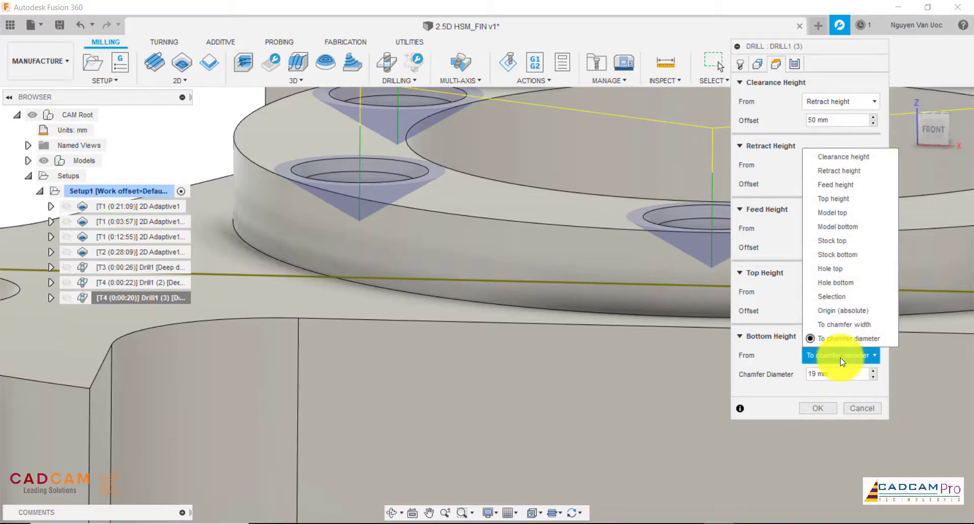
pyautogui.click(845, 326)
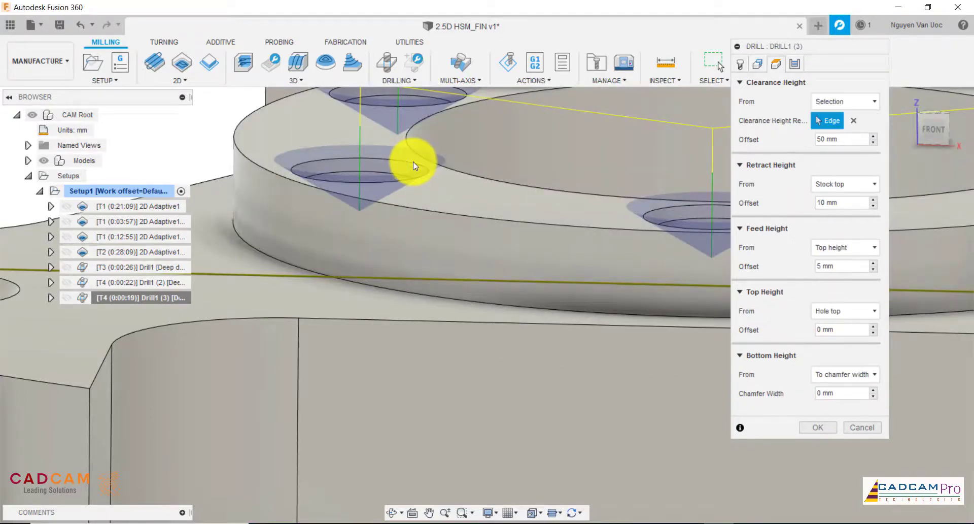
pyautogui.keyDown('shift'); pyautogui.moveTo(412, 161); pyautogui.dragTo(469, 225, button='middle'); pyautogui.keyUp('shift')
pyautogui.scroll(5, 365, 206)
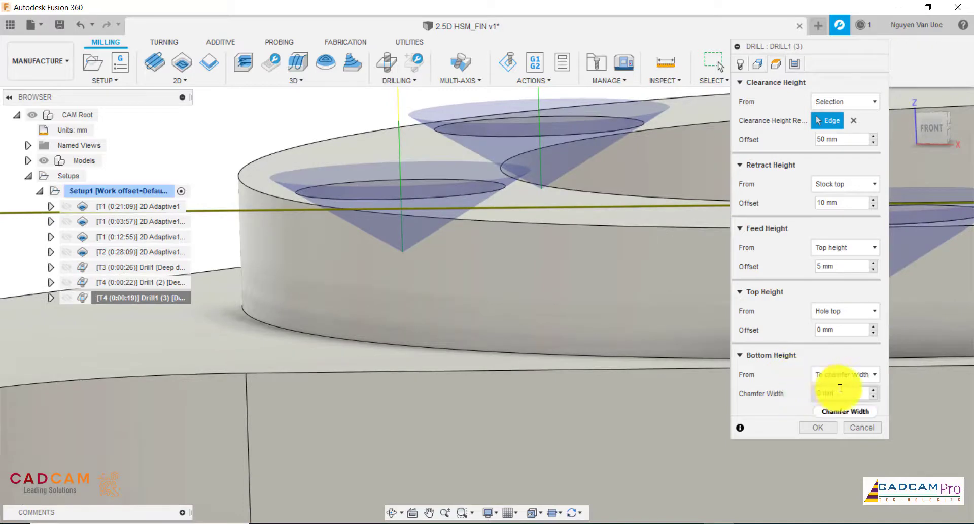
pyautogui.click(815, 394)
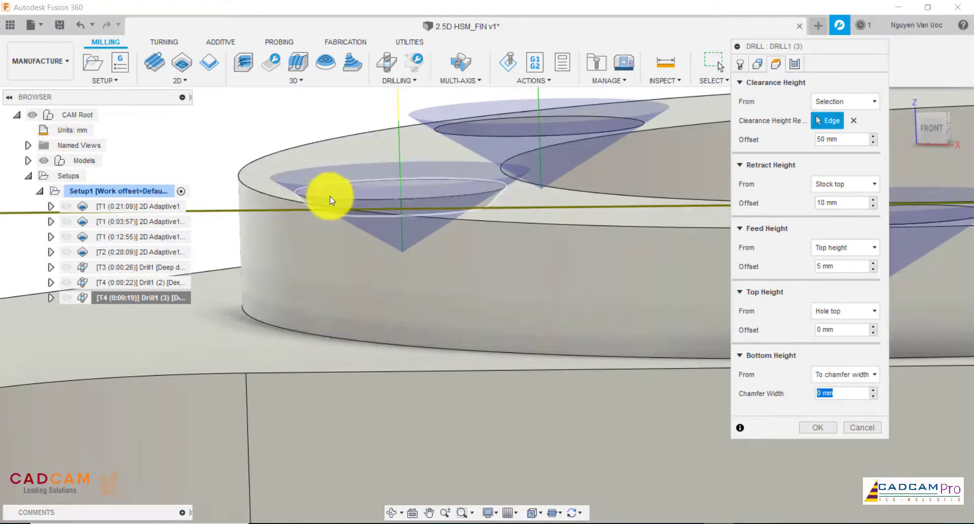
pyautogui.scroll(-10, 421, 239)
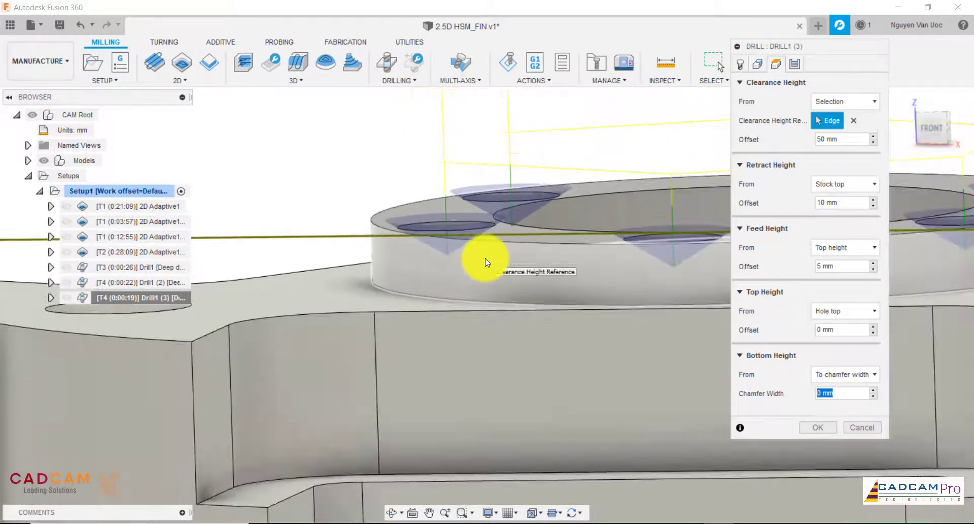
pyautogui.scroll(-5, 522, 257)
pyautogui.keyDown('shift'); pyautogui.moveTo(526, 256); pyautogui.dragTo(617, 277, button='middle'); pyautogui.keyUp('shift')
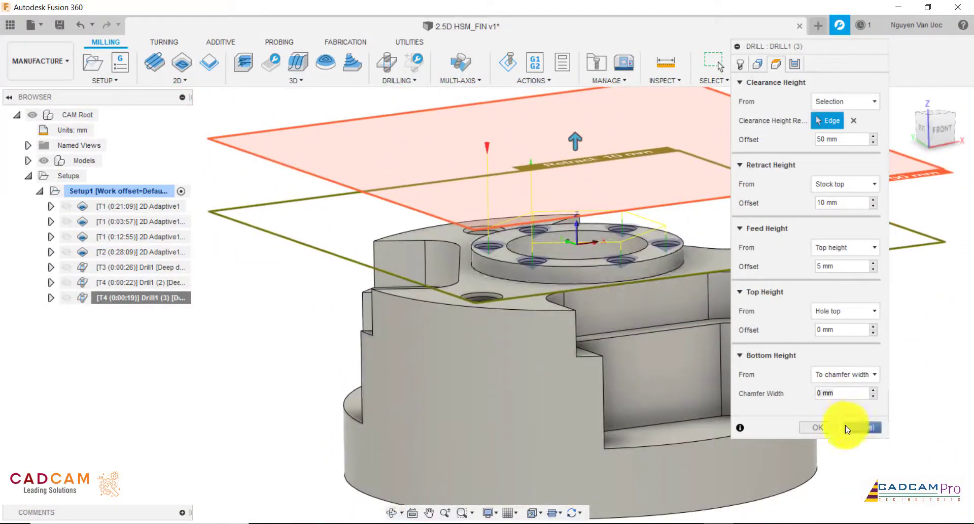
pyautogui.click(827, 427)
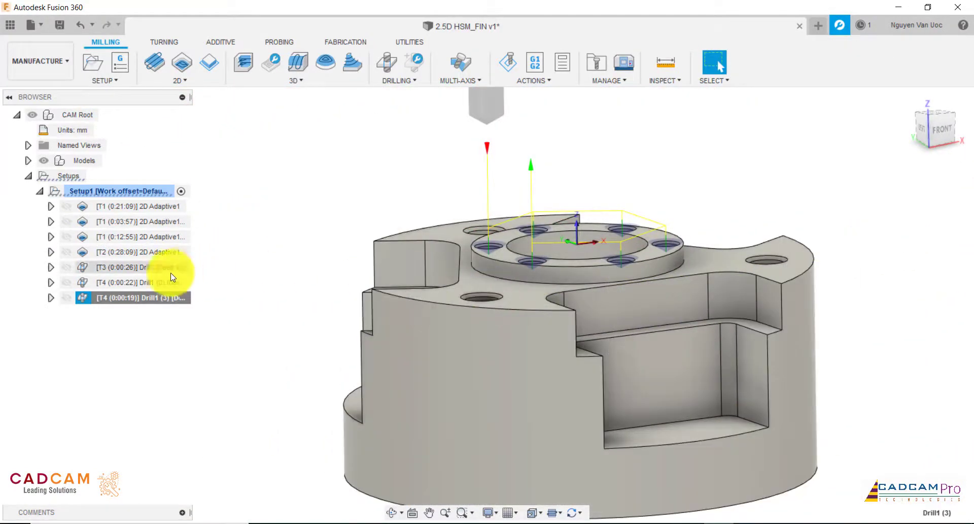
# - Edit the chamfer drilling operation again and change its cycle type to Drilling - rapid out
pyautogui.rightClick(163, 298)
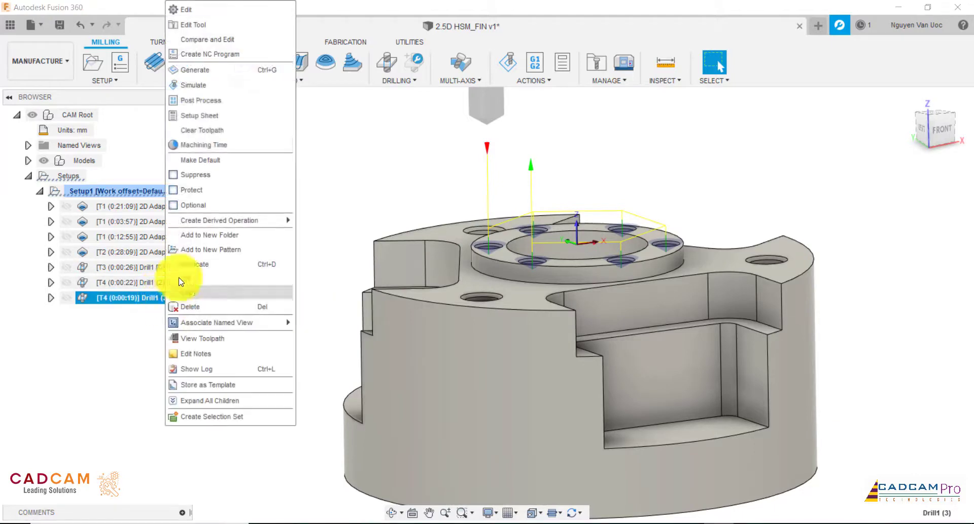
pyautogui.click(193, 8)
pyautogui.click(794, 64)
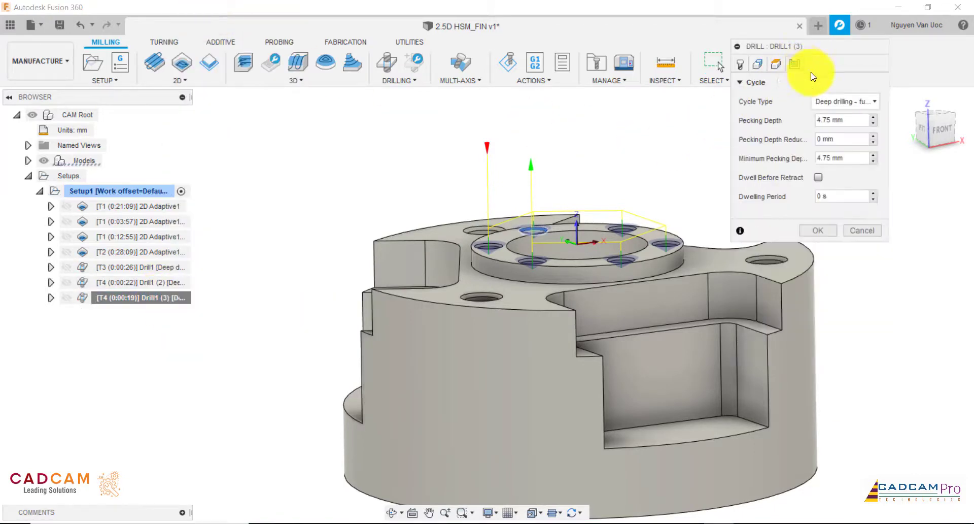
pyautogui.click(844, 102)
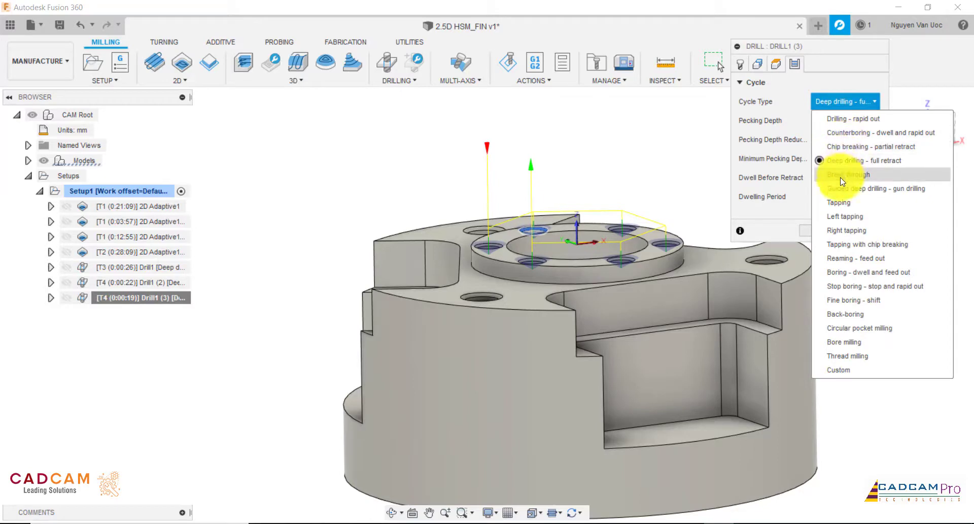
pyautogui.click(852, 120)
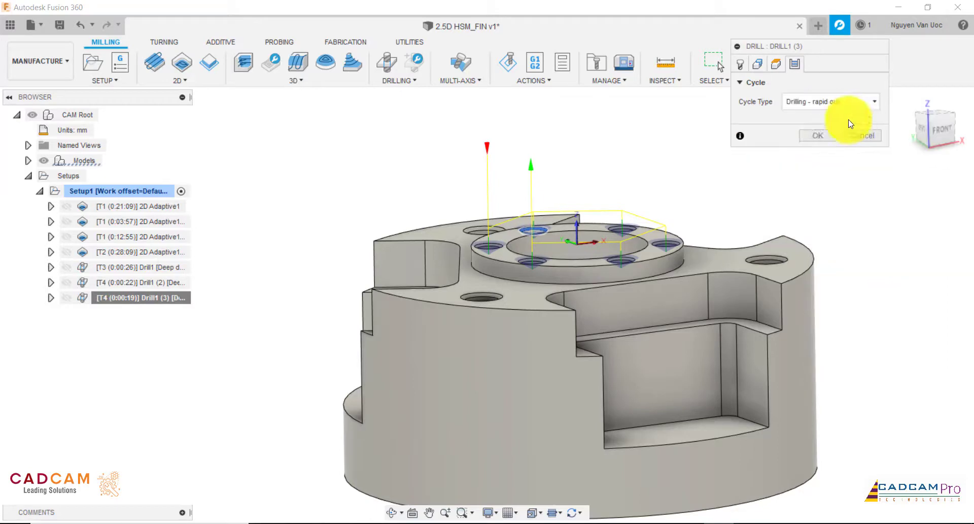
pyautogui.click(817, 136)
# - Duplicate the rapid-out chamfer drilling operation and open the copy for editing
pyautogui.scroll(-2, 647, 226)
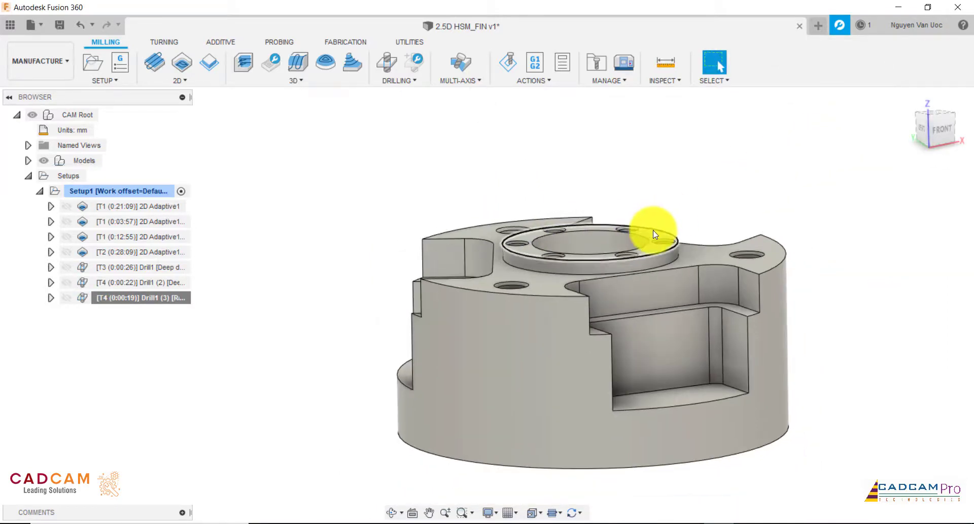
pyautogui.keyDown('shift'); pyautogui.moveTo(722, 204); pyautogui.dragTo(397, 285, button='middle'); pyautogui.keyUp('shift')
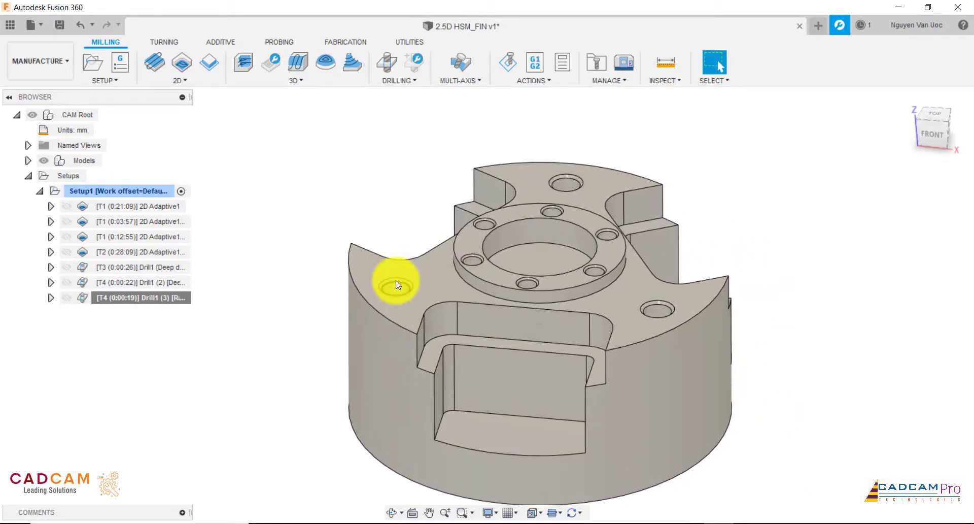
pyautogui.rightClick(158, 298)
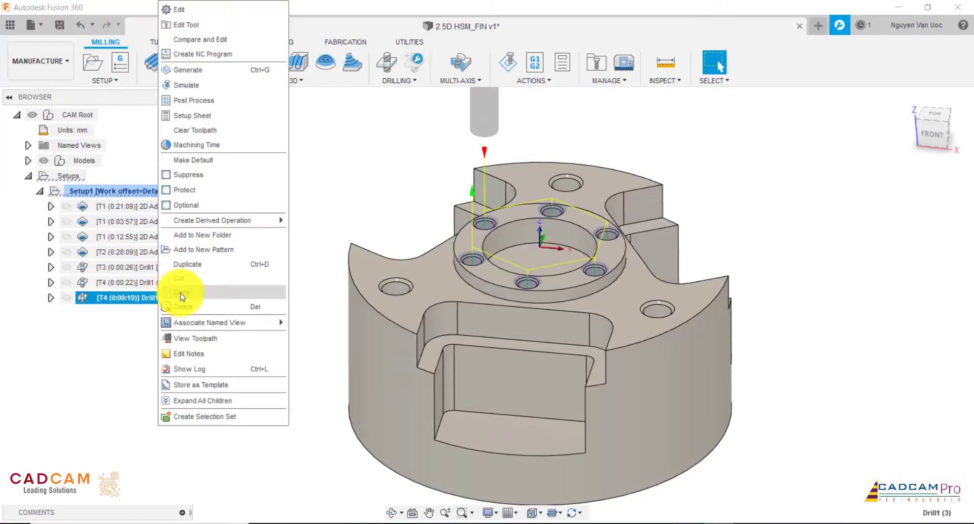
pyautogui.click(195, 264)
pyautogui.click(153, 314)
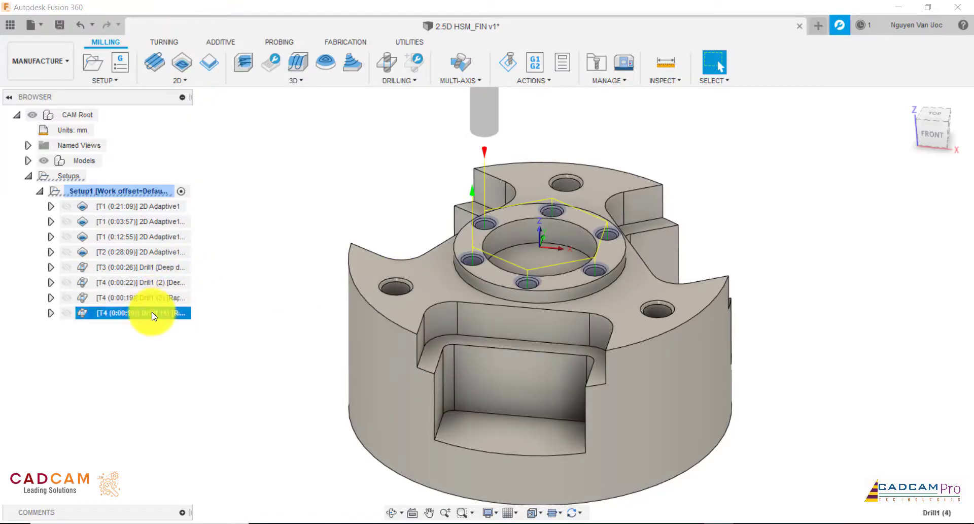
pyautogui.rightClick(154, 316)
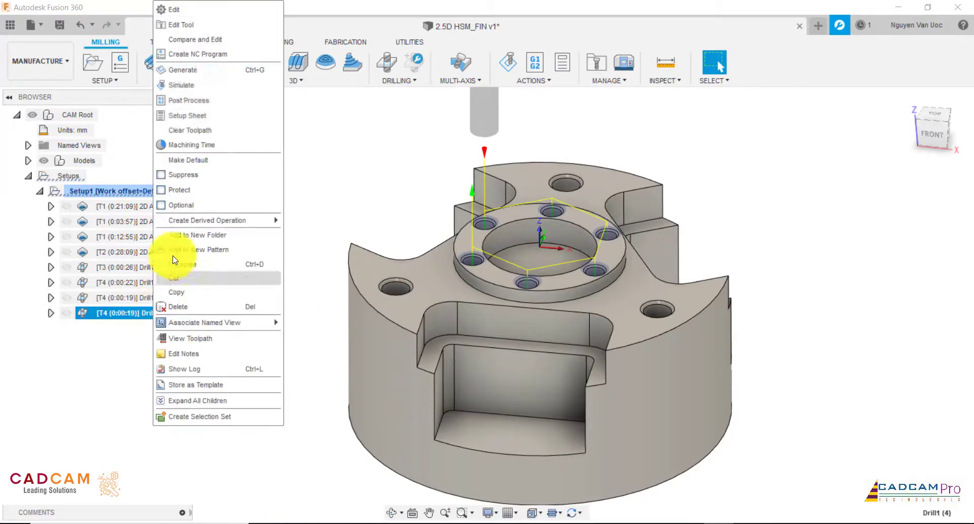
pyautogui.click(191, 15)
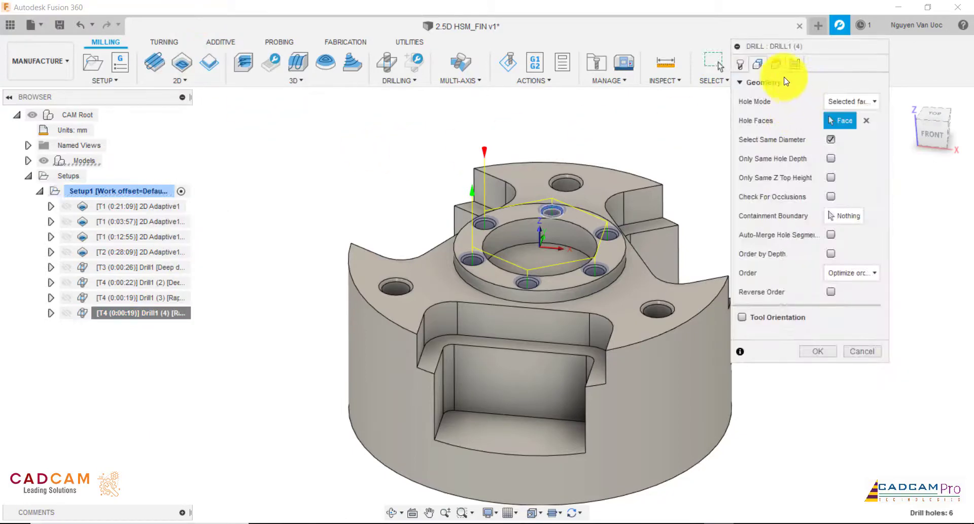
# - Open the tool selection for the copied drilling operation and duplicate the 12.7 mm drill in the document's tool library
pyautogui.click(741, 66)
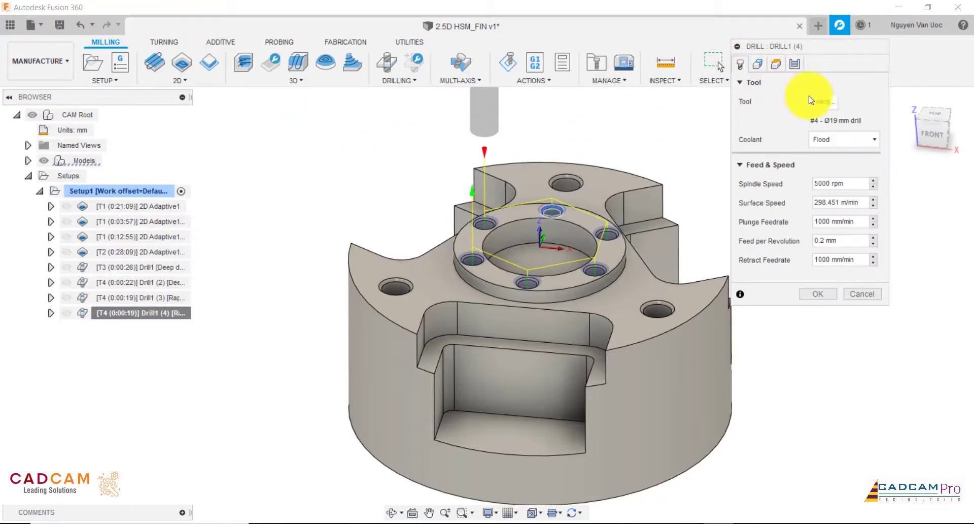
pyautogui.click(822, 100)
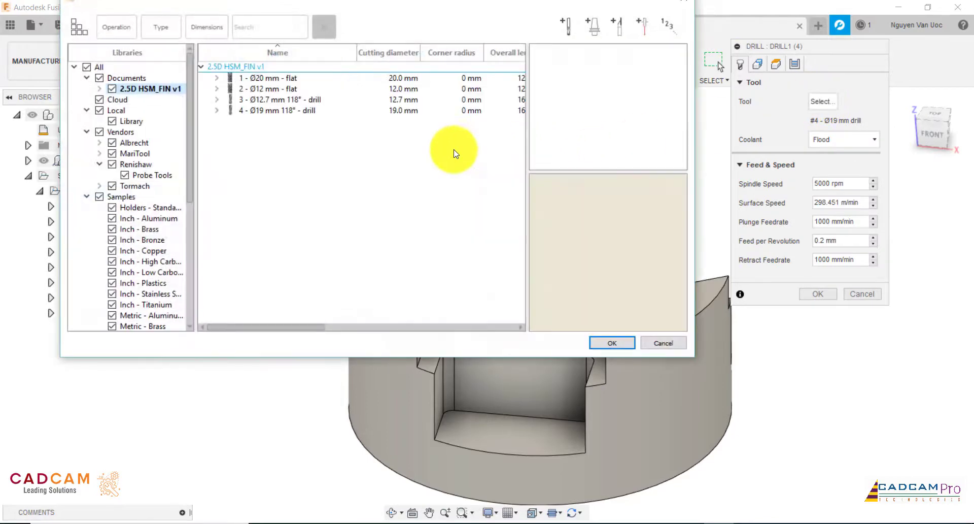
pyautogui.click(263, 112)
pyautogui.rightClick(264, 112)
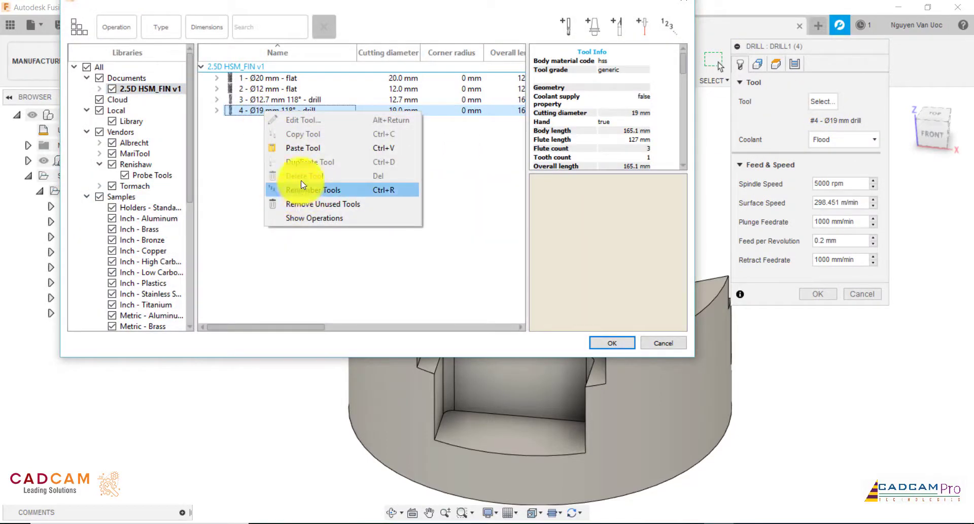
pyautogui.rightClick(240, 111)
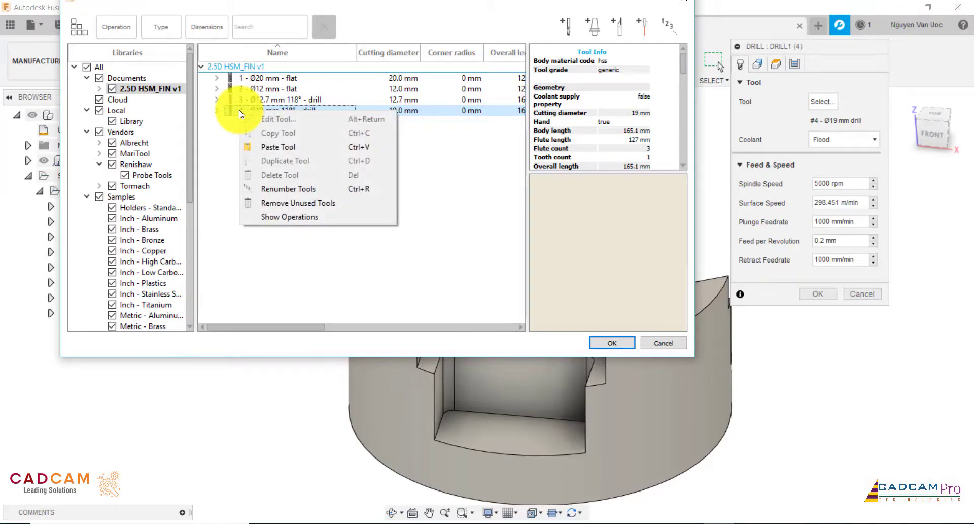
pyautogui.click(213, 152)
pyautogui.rightClick(278, 115)
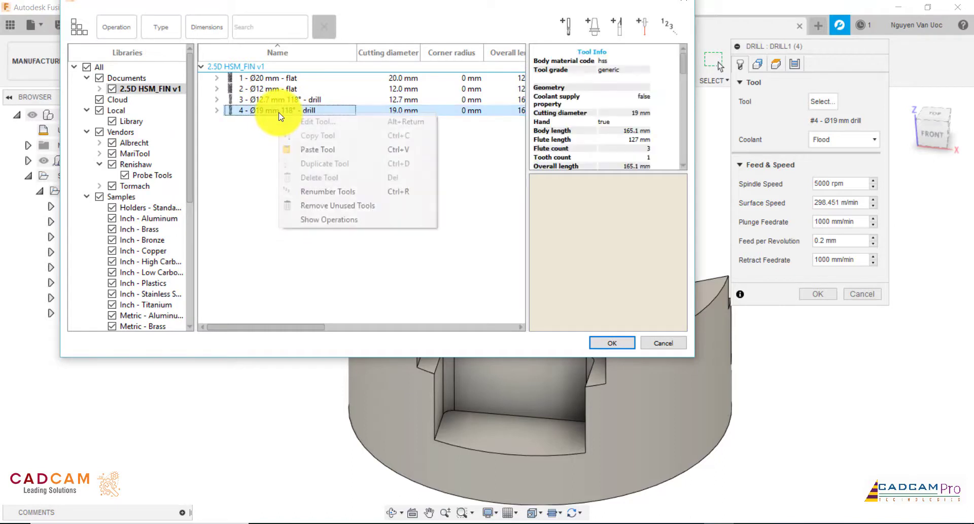
pyautogui.click(262, 98)
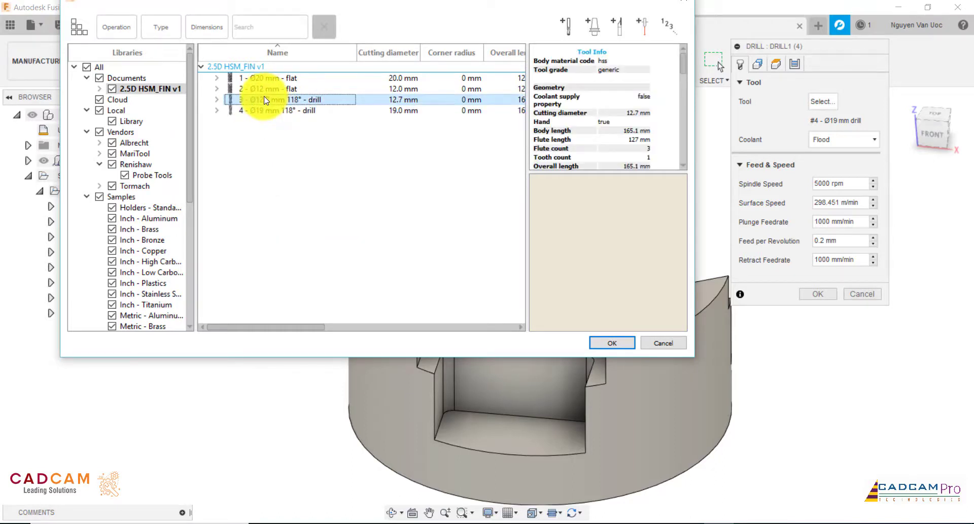
pyautogui.rightClick(264, 99)
pyautogui.click(294, 147)
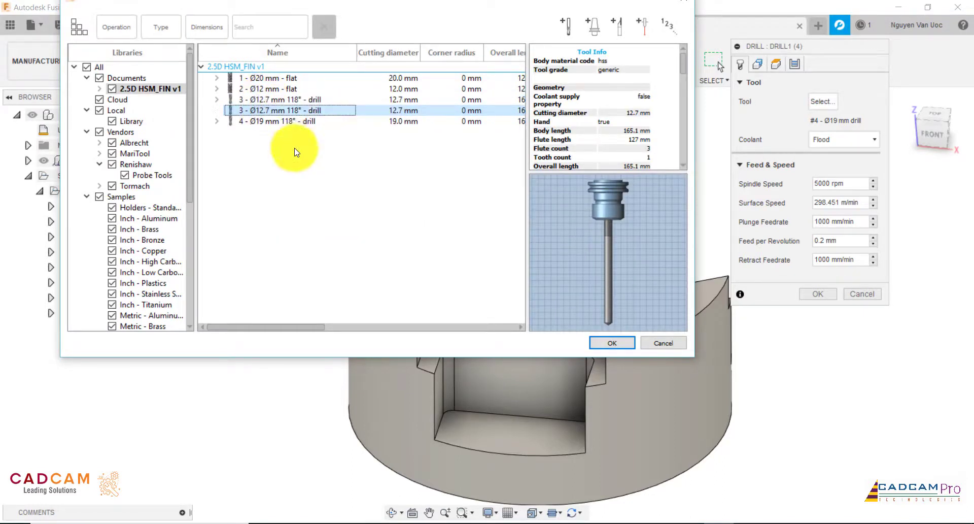
pyautogui.rightClick(271, 116)
pyautogui.press('Escape')
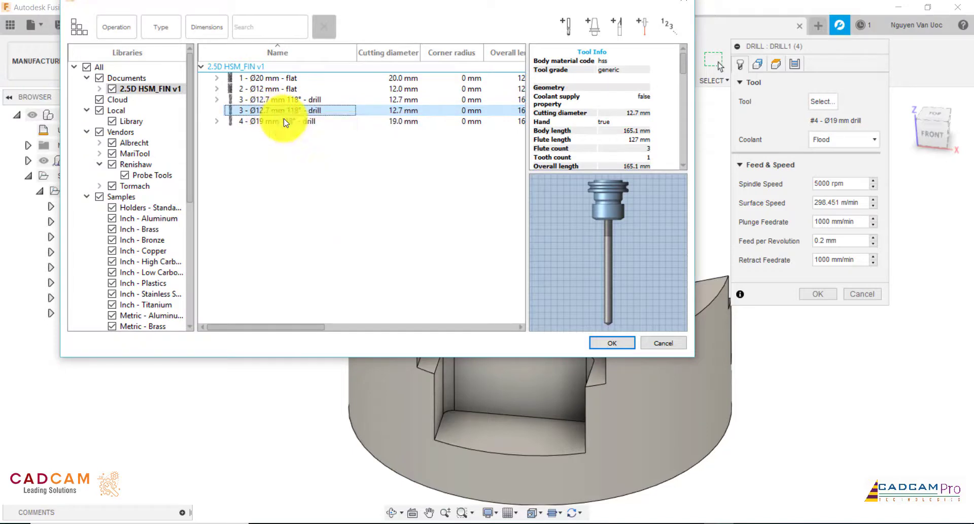
# - Edit the duplicated drill as tool number 5 with a 22 mm diameter and 22 mm shaft diameter, and assign it to the operation
pyautogui.doubleClick(298, 114)
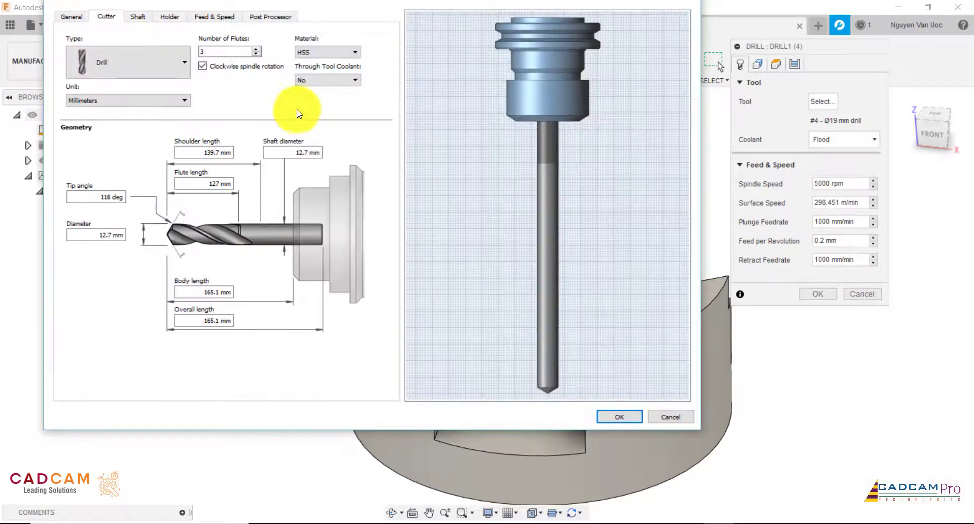
pyautogui.click(270, 16)
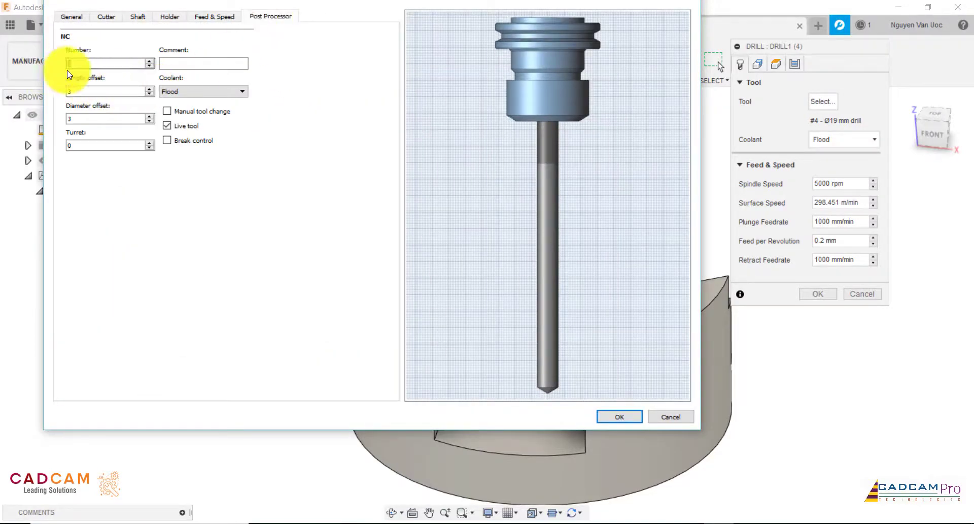
pyautogui.click(72, 18)
pyautogui.click(105, 17)
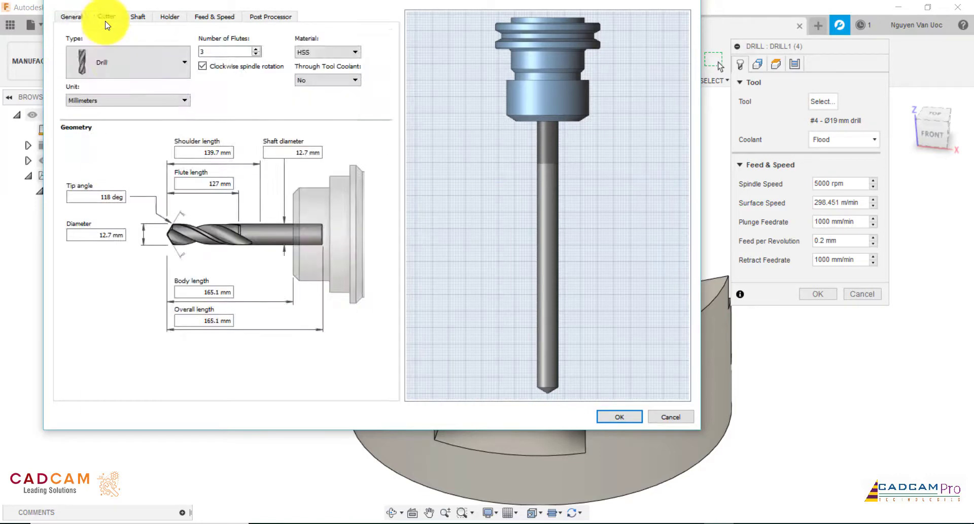
pyautogui.click(92, 230)
pyautogui.moveTo(91, 230); pyautogui.dragTo(128, 237)
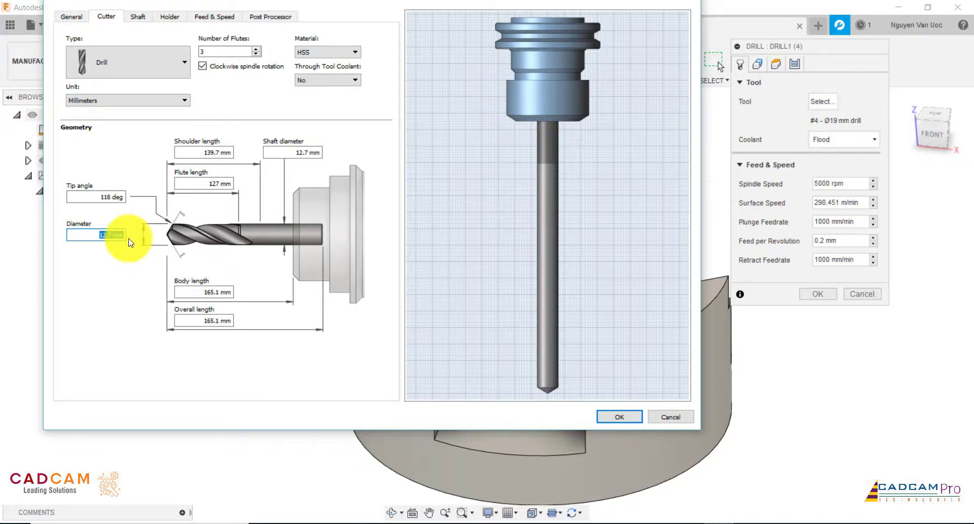
pyautogui.write('19')
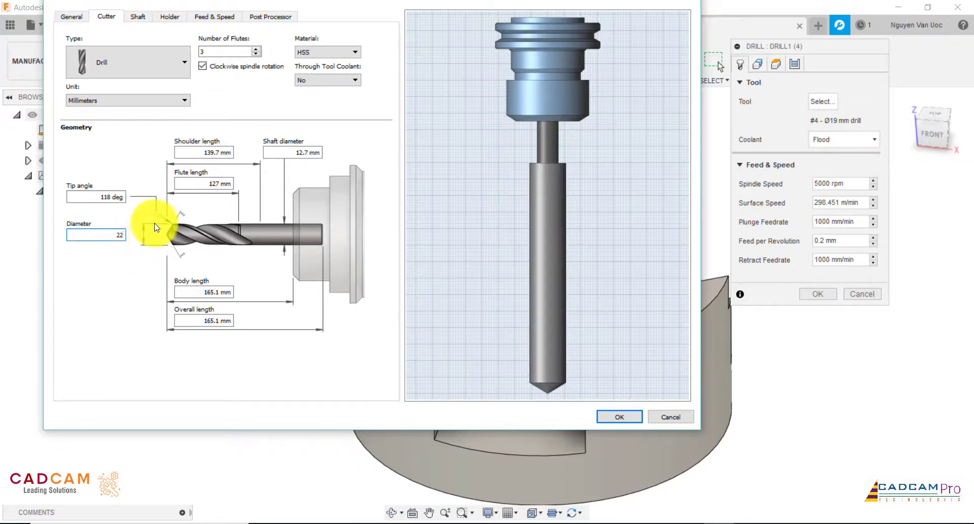
pyautogui.moveTo(315, 152); pyautogui.dragTo(361, 153)
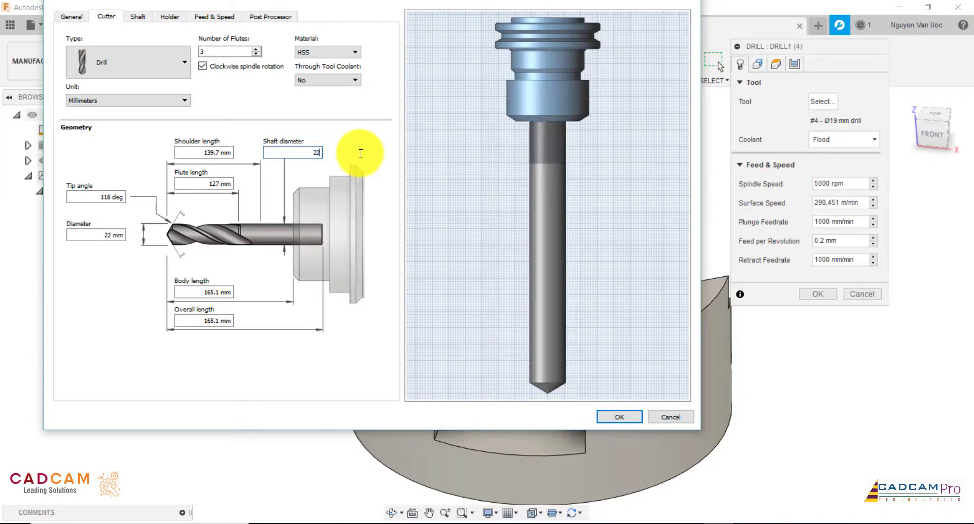
pyautogui.click(631, 417)
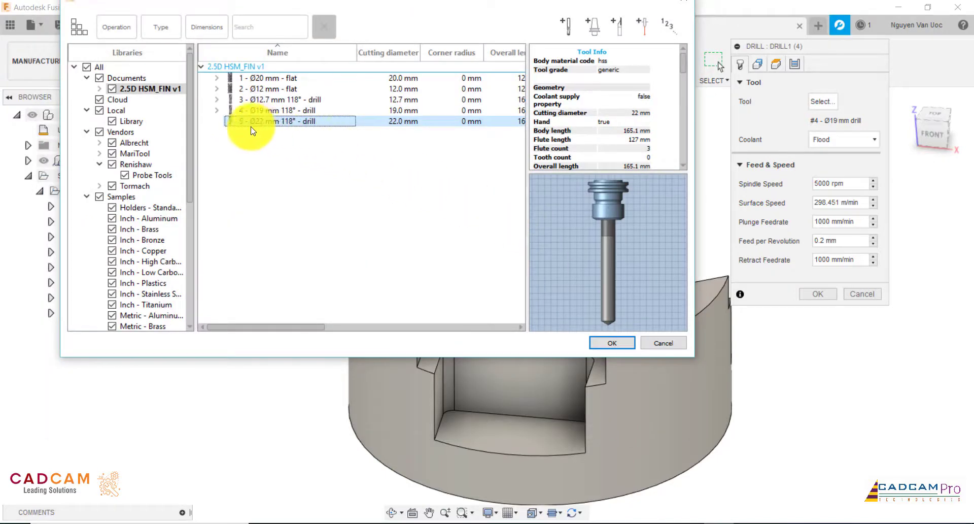
pyautogui.click(613, 343)
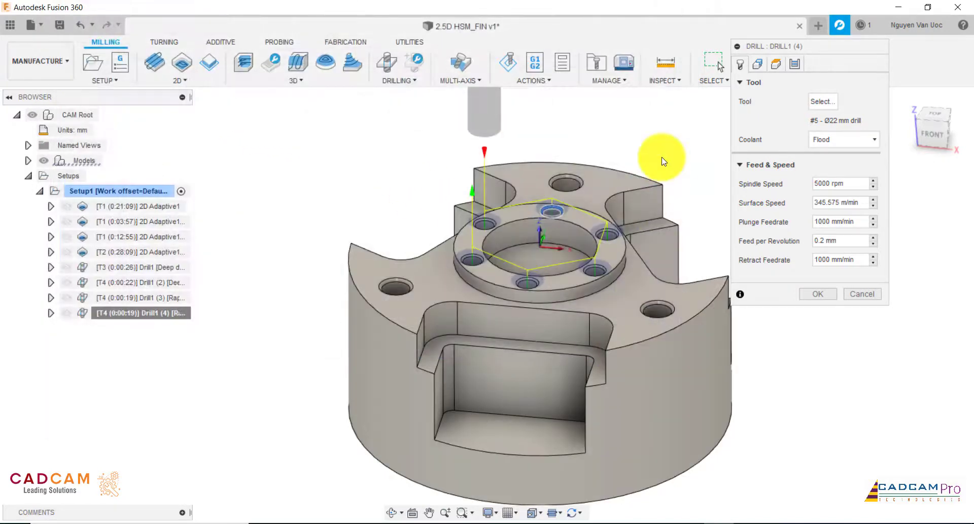
# - Replace the hole faces with the three outer holes, check the heights and drill cone there, and accept the operation
pyautogui.click(759, 67)
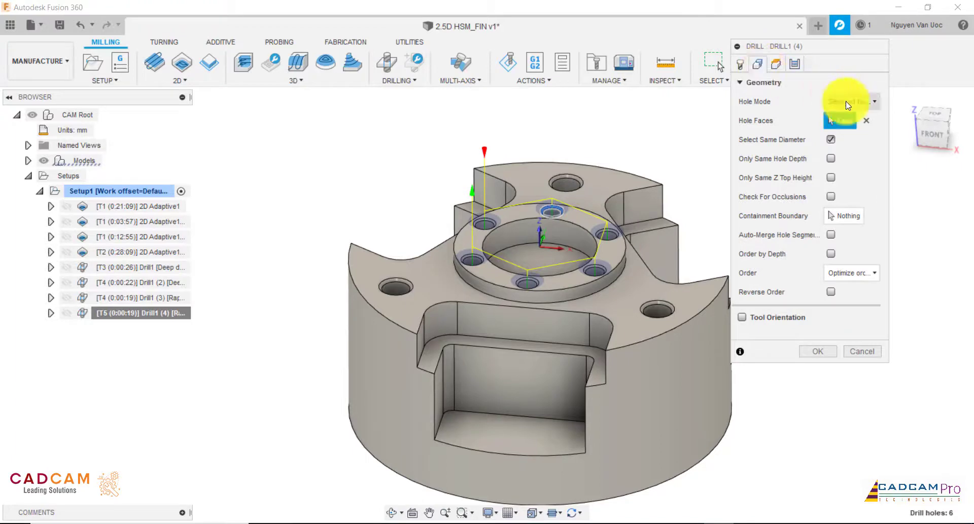
pyautogui.click(863, 121)
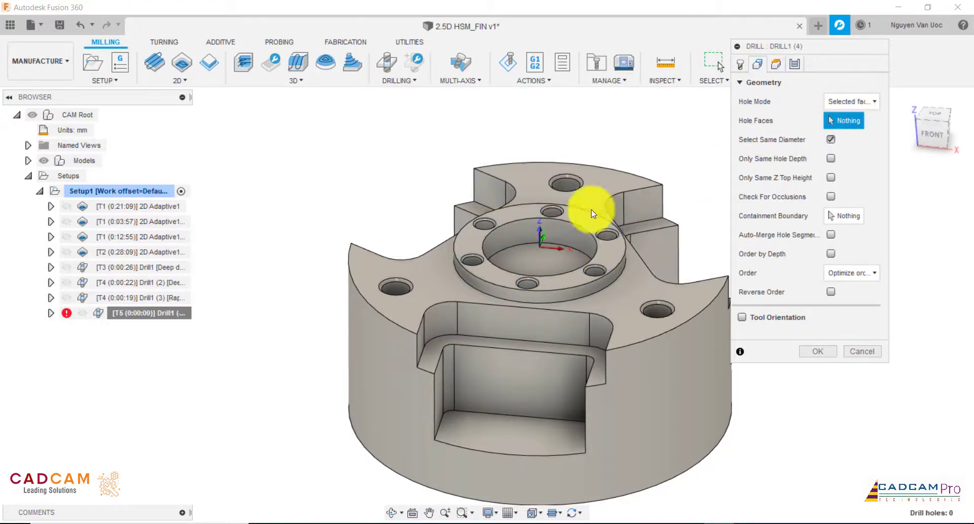
pyautogui.click(406, 282)
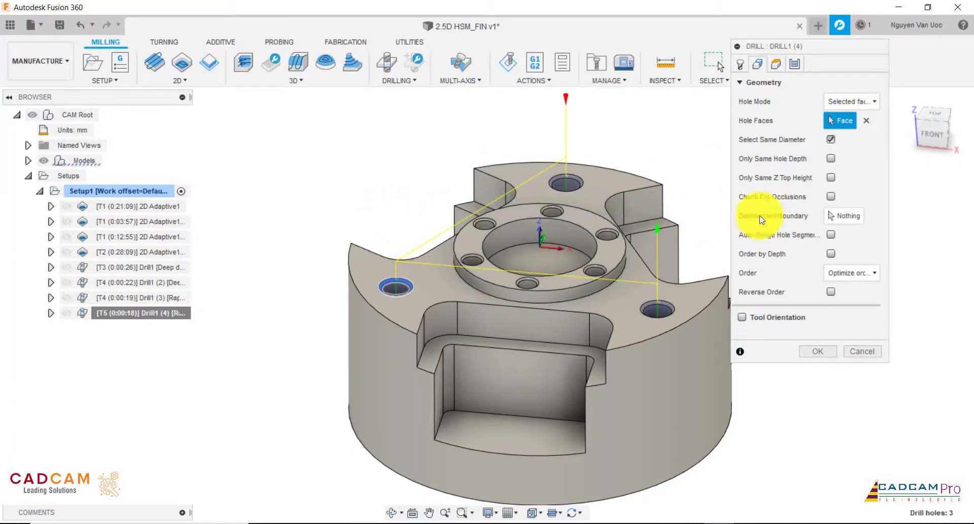
pyautogui.click(779, 64)
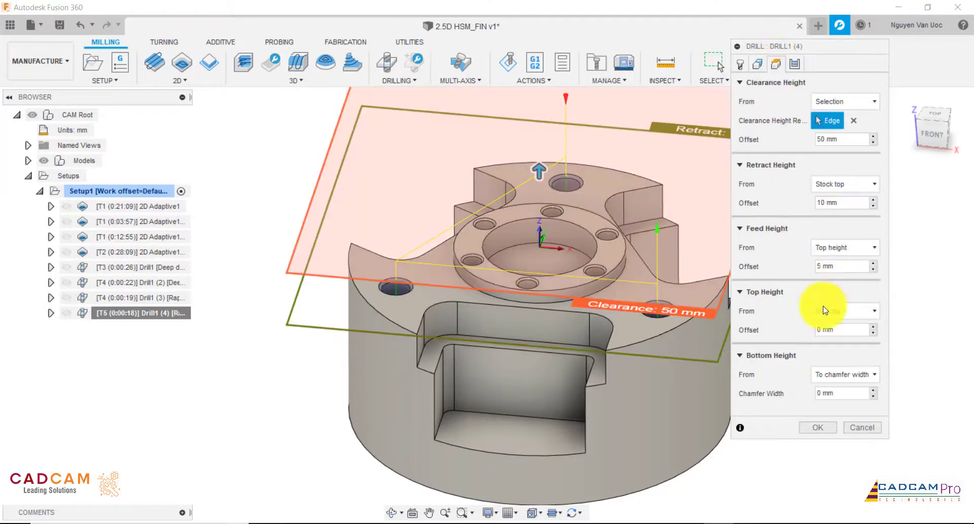
pyautogui.keyDown('shift'); pyautogui.moveTo(424, 247); pyautogui.dragTo(374, 204, button='middle'); pyautogui.keyUp('shift')
pyautogui.scroll(8, 391, 260)
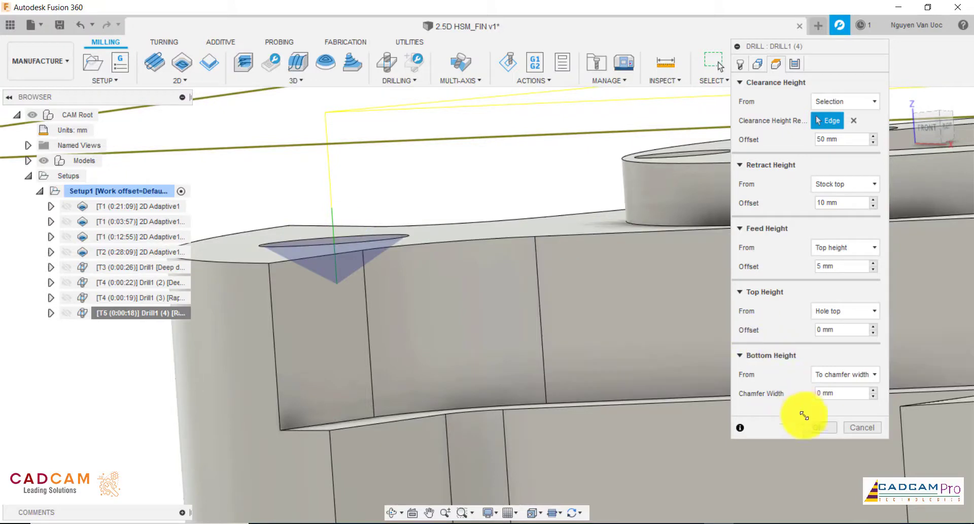
pyautogui.click(814, 427)
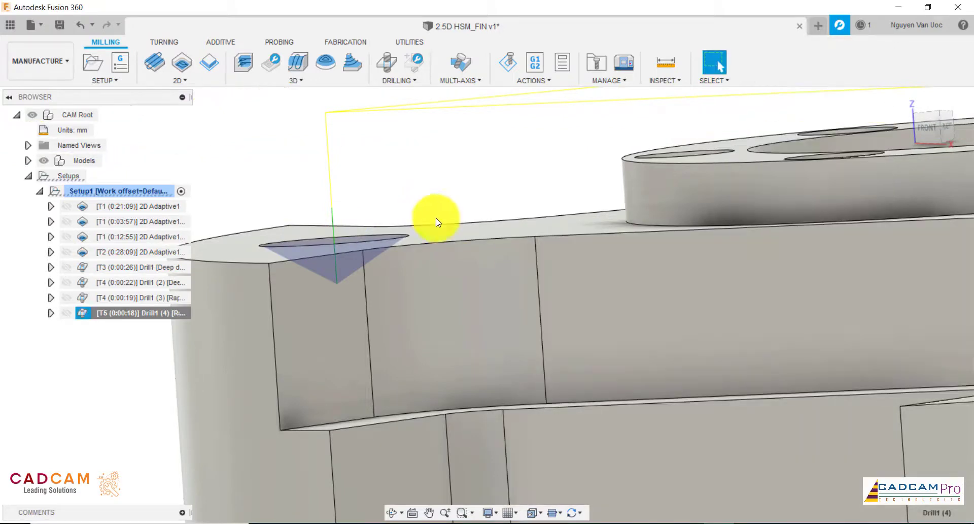
# - Review the toolpath of each operation in Setup1 in order, from the first 2D Adaptive to the last drilling operation
pyautogui.scroll(-6, 483, 257)
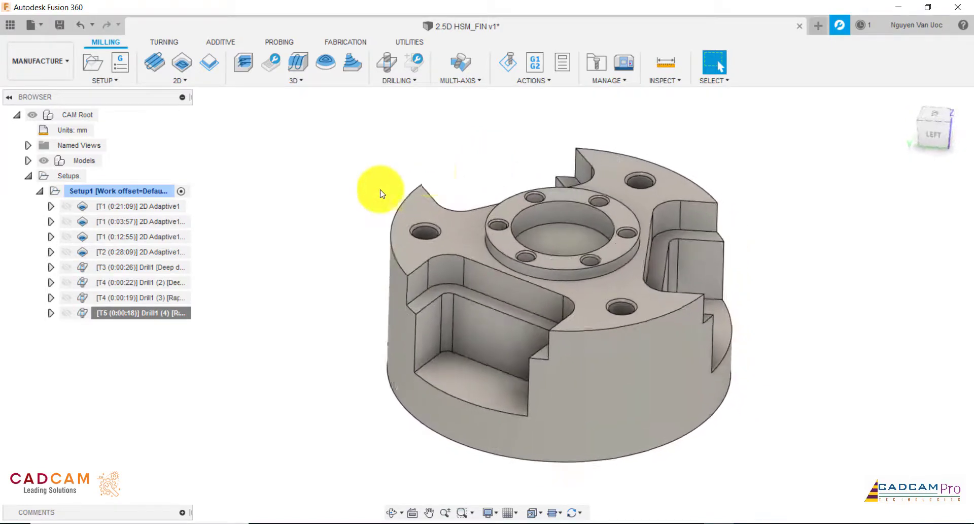
pyautogui.click(147, 206)
pyautogui.click(151, 220)
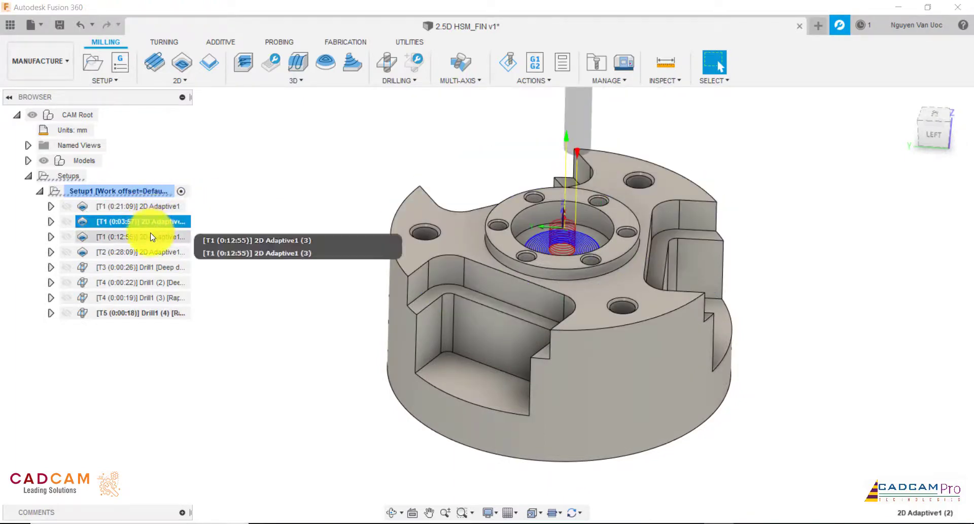
pyautogui.click(151, 236)
pyautogui.click(152, 249)
pyautogui.click(152, 266)
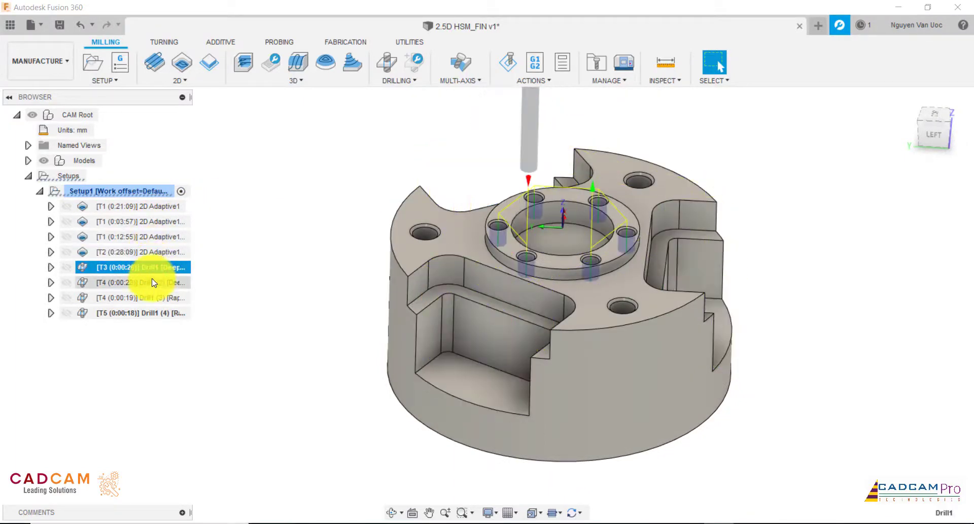
pyautogui.click(153, 282)
pyautogui.click(152, 298)
pyautogui.click(152, 312)
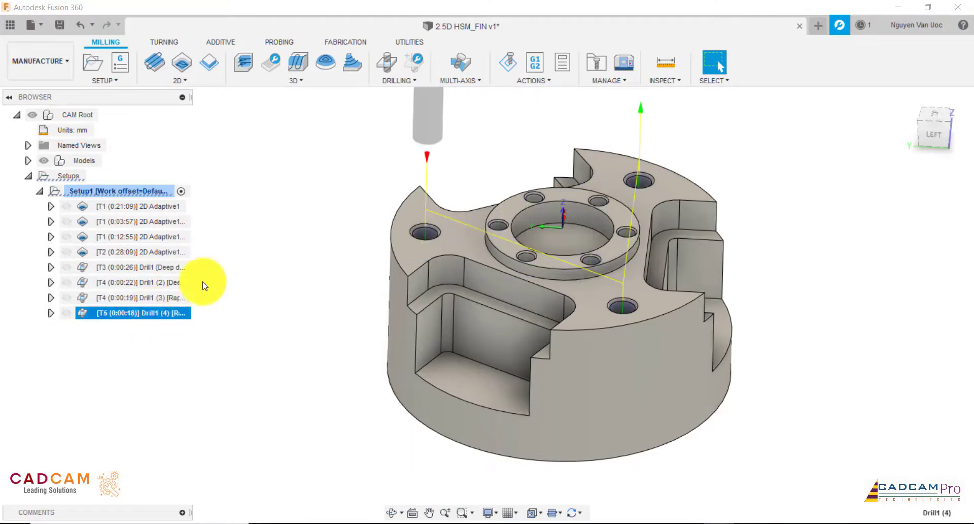
# - Fit the whole part in view and start a simulation of all operations in Setup1
pyautogui.press('F6')
pyautogui.click(148, 192)
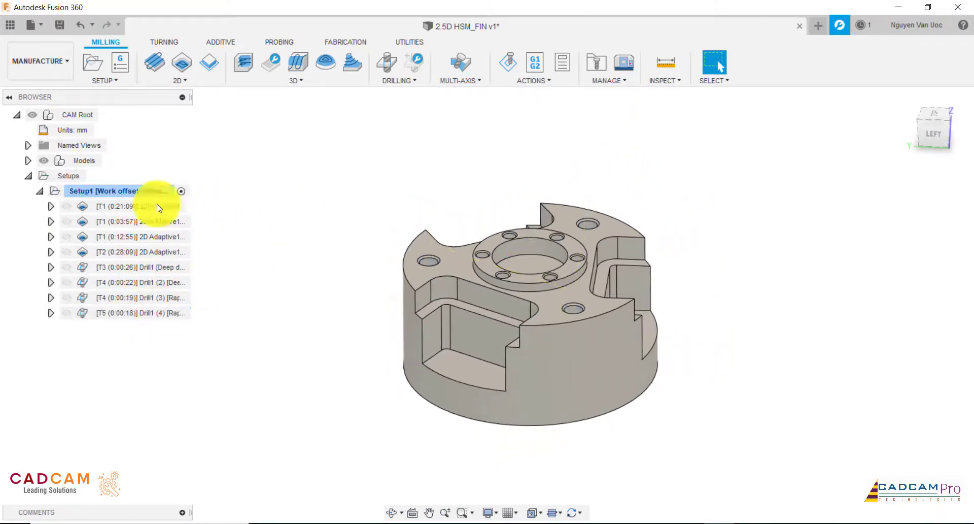
pyautogui.click(114, 193)
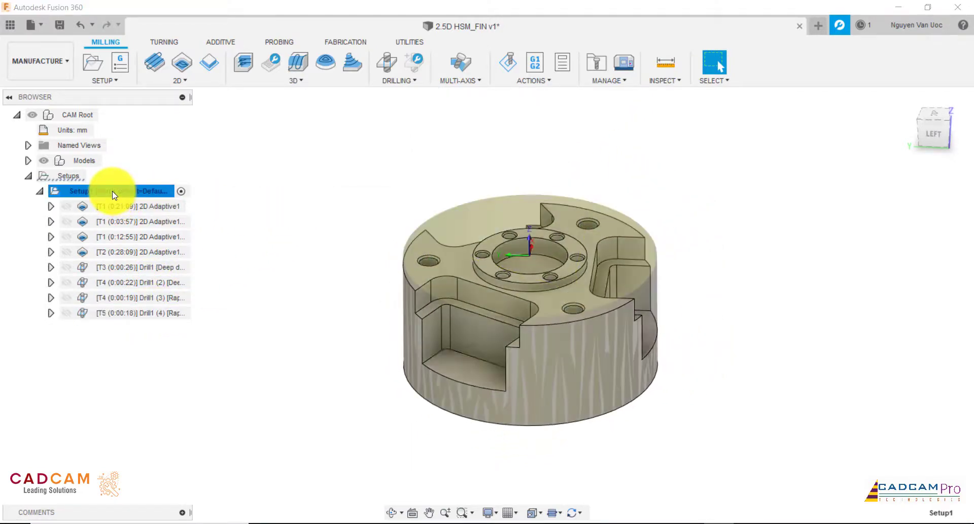
pyautogui.rightClick(112, 190)
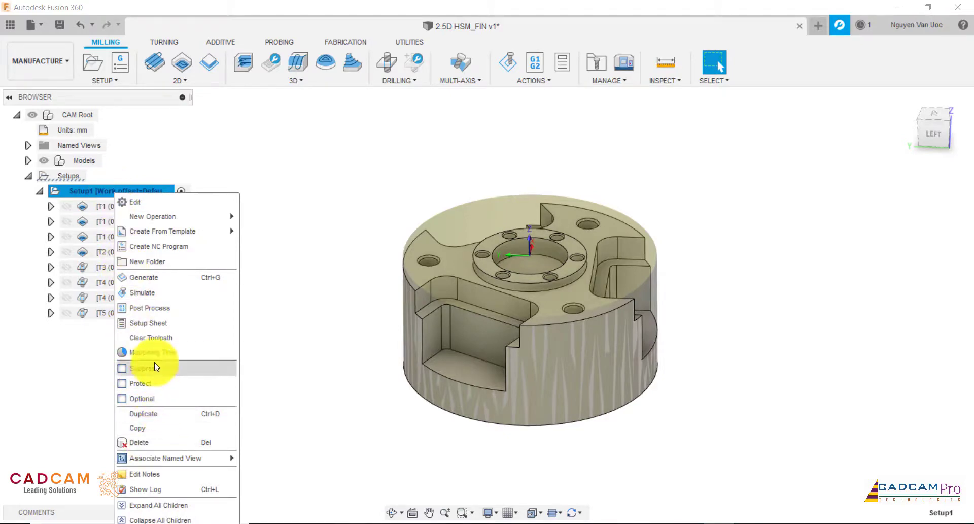
pyautogui.click(162, 297)
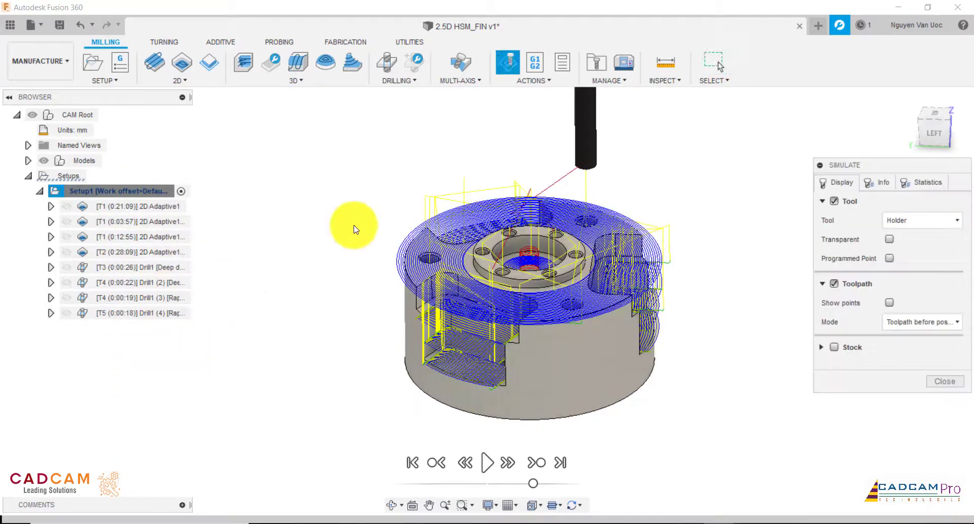
# - Show the stock in Standard mode, hide the toolpath, and play the machining simulation from the beginning
pyautogui.click(838, 347)
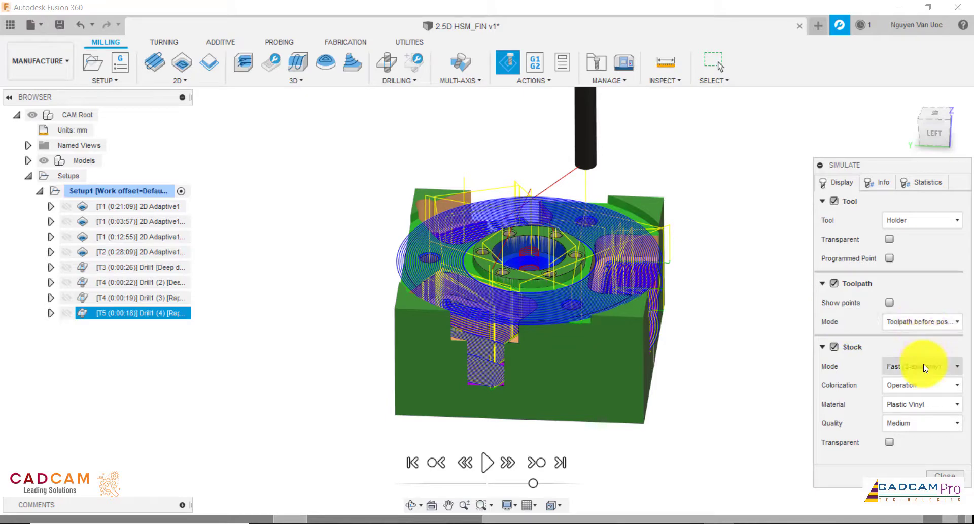
pyautogui.click(918, 384)
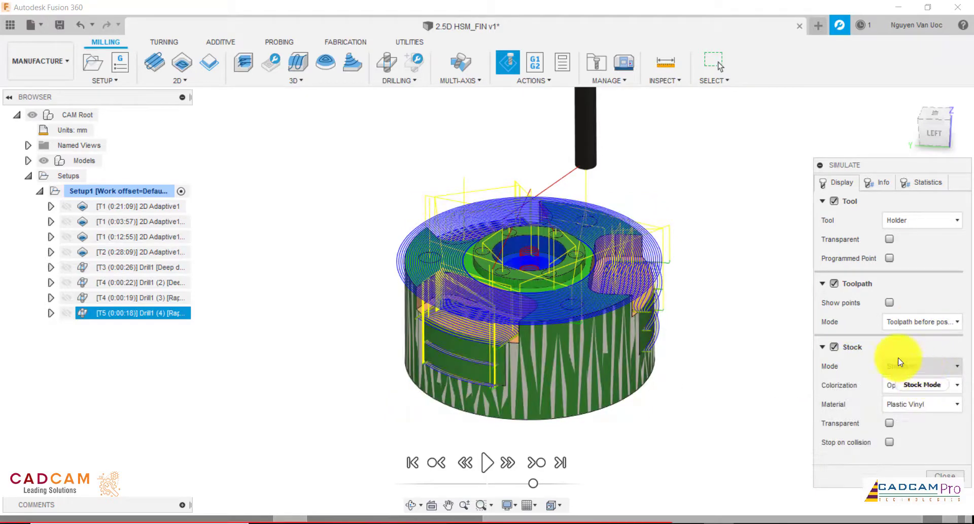
pyautogui.click(835, 283)
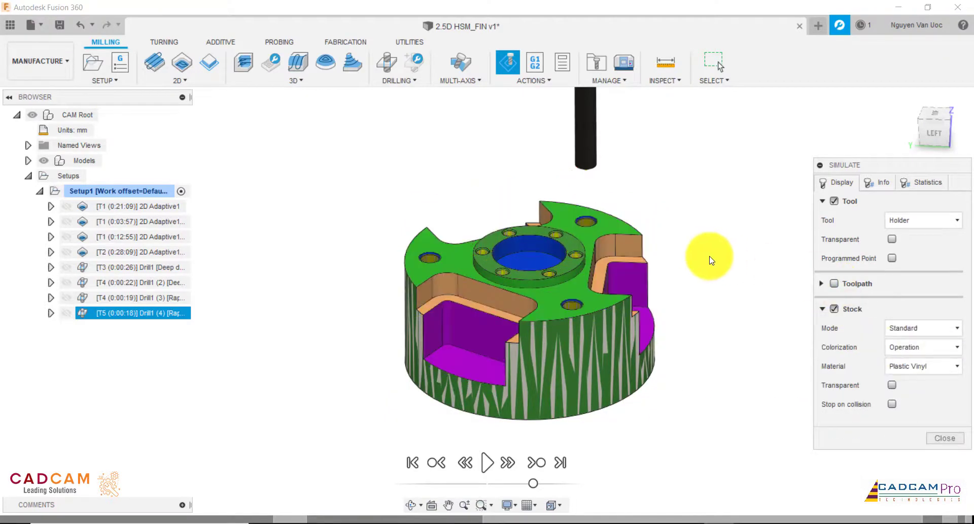
pyautogui.click(414, 461)
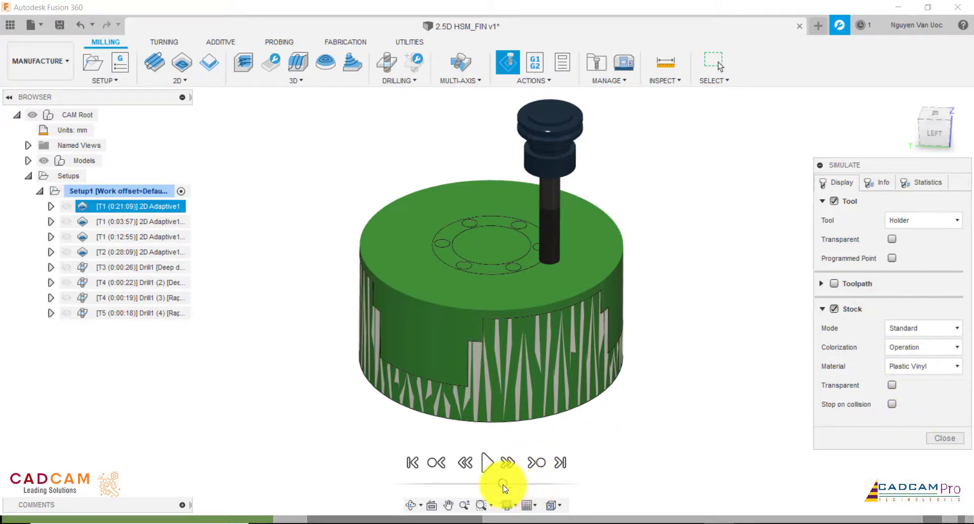
pyautogui.click(488, 464)
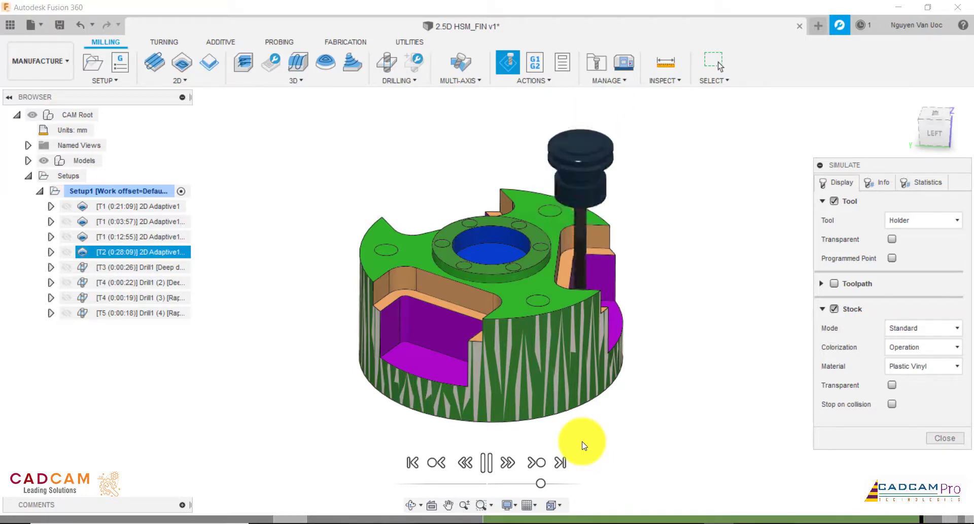
# - Advance the simulation to the end of the last drilling operation, inspect the machined holes and chamfers up close, and close the simulation
pyautogui.click(536, 462)
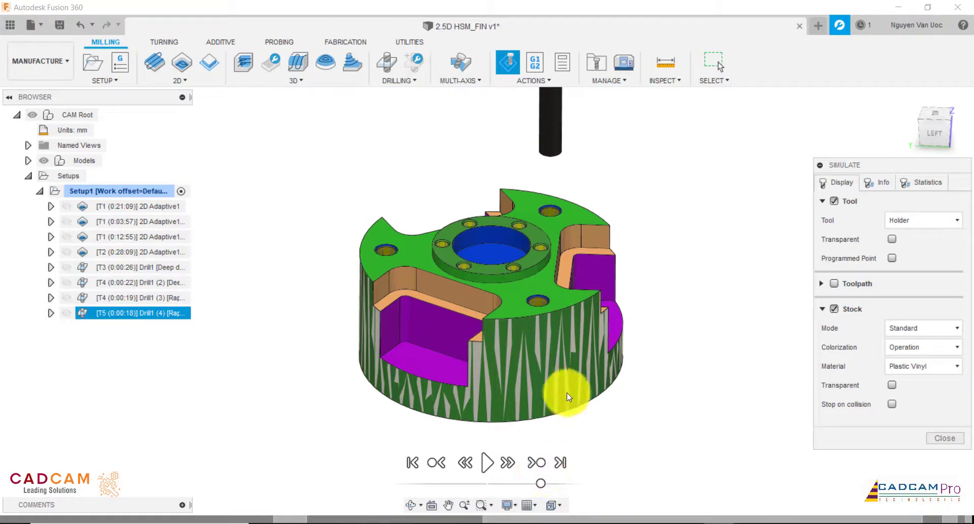
pyautogui.scroll(5, 494, 224)
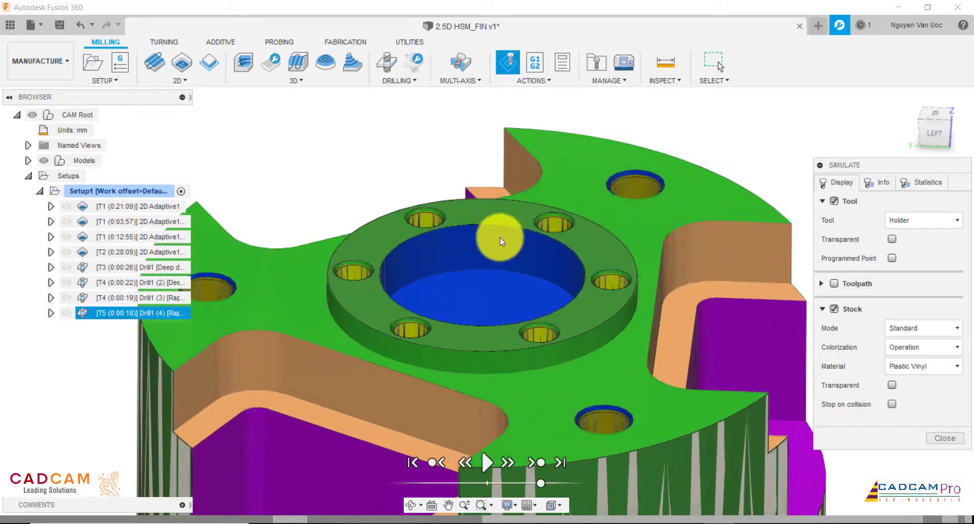
pyautogui.keyDown('shift'); pyautogui.moveTo(501, 238); pyautogui.dragTo(525, 266, button='middle'); pyautogui.keyUp('shift')
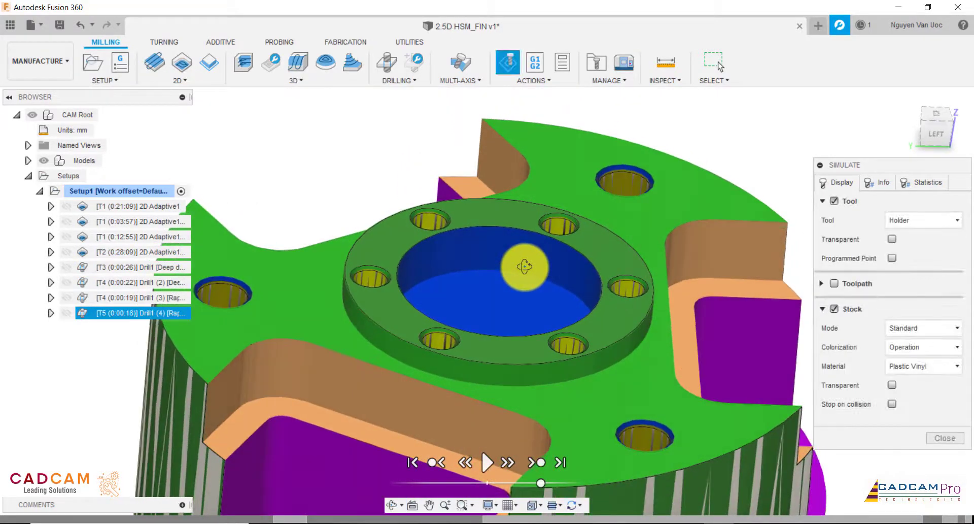
pyautogui.scroll(5, 677, 304)
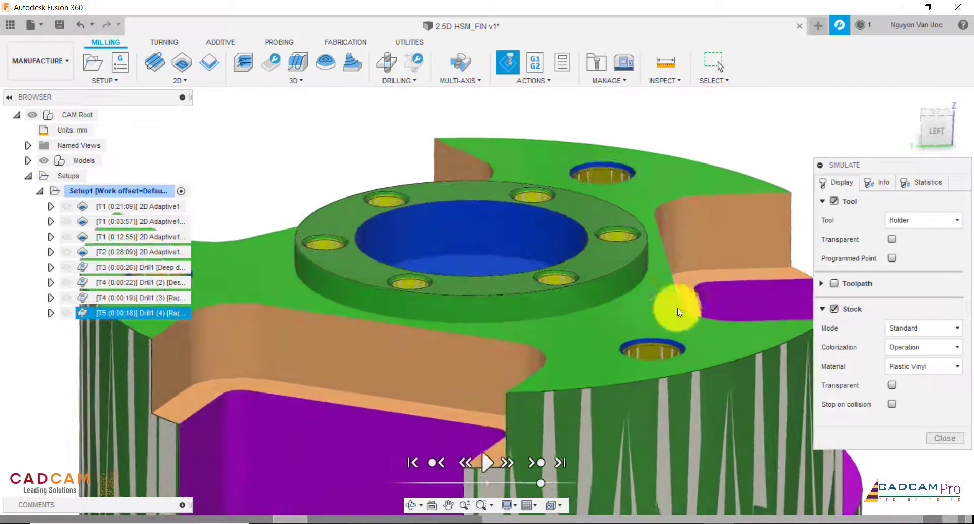
pyautogui.scroll(3, 652, 297)
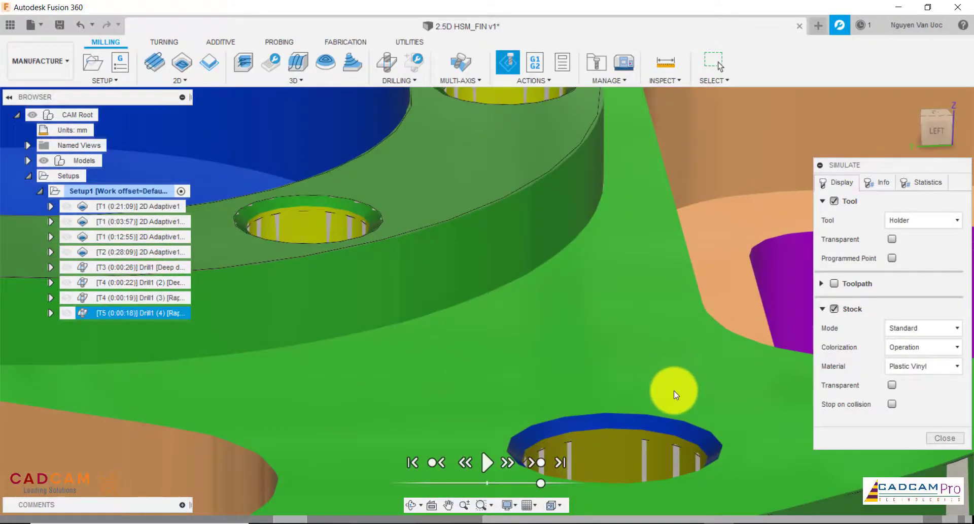
pyautogui.scroll(-5, 674, 392)
pyautogui.keyDown('shift'); pyautogui.moveTo(637, 348); pyautogui.dragTo(575, 250, button='middle'); pyautogui.keyUp('shift')
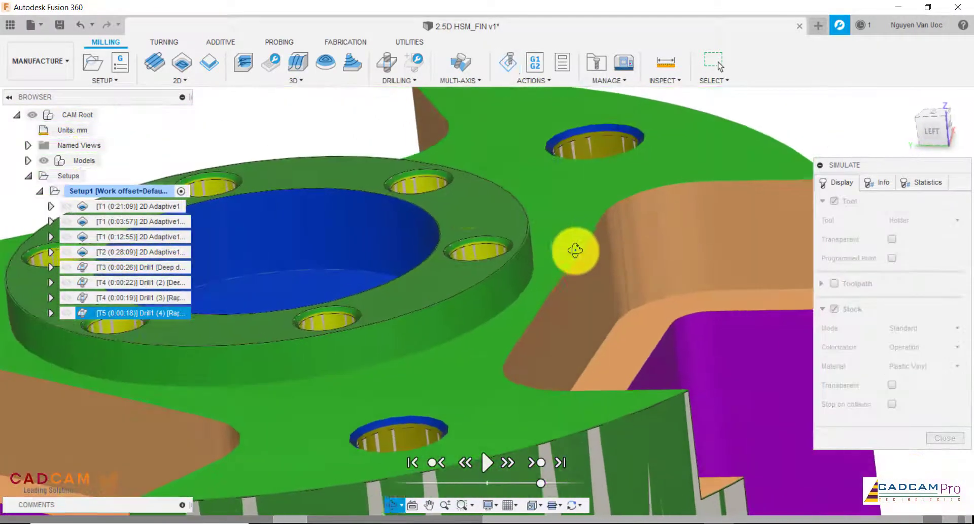
pyautogui.scroll(-8, 452, 184)
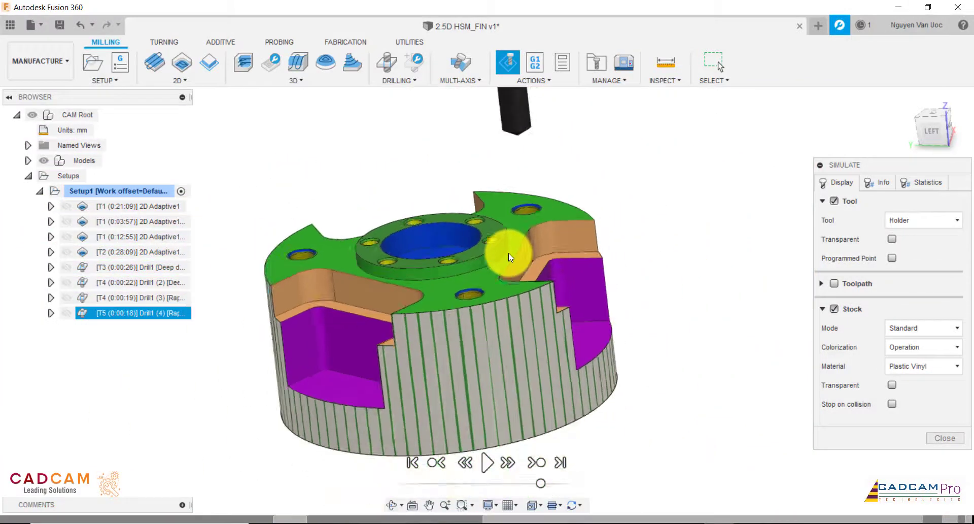
pyautogui.scroll(-6, 682, 324)
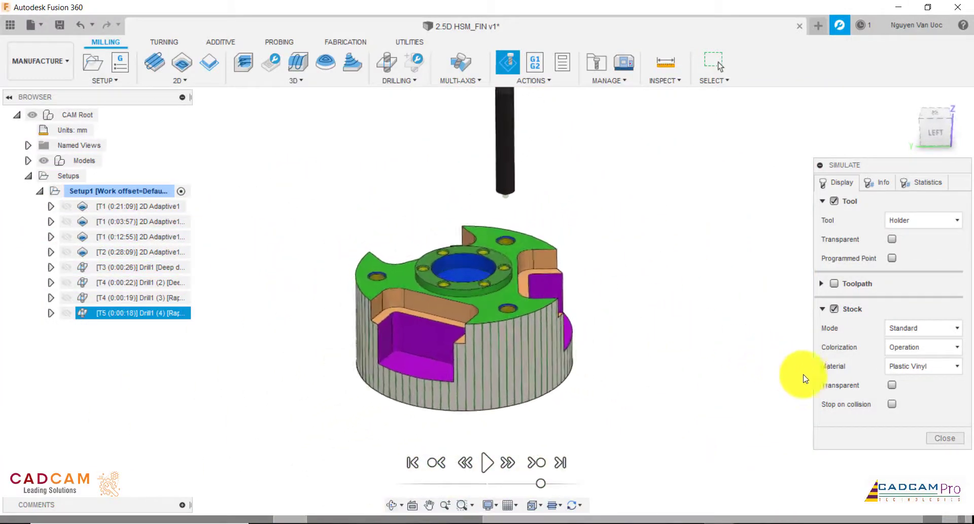
pyautogui.scroll(1, 804, 378)
pyautogui.click(945, 439)
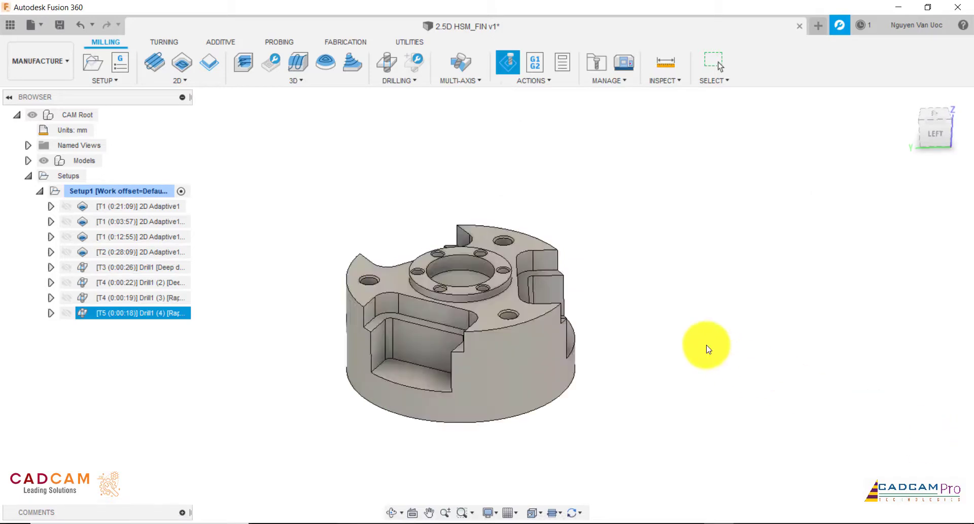
# - Post process Setup1 with the FANUC / fanuc post configuration and save the NC program as 1234.nc in the nc folder
pyautogui.keyDown('shift'); pyautogui.moveTo(622, 297); pyautogui.dragTo(334, 156, button='middle'); pyautogui.keyUp('shift')
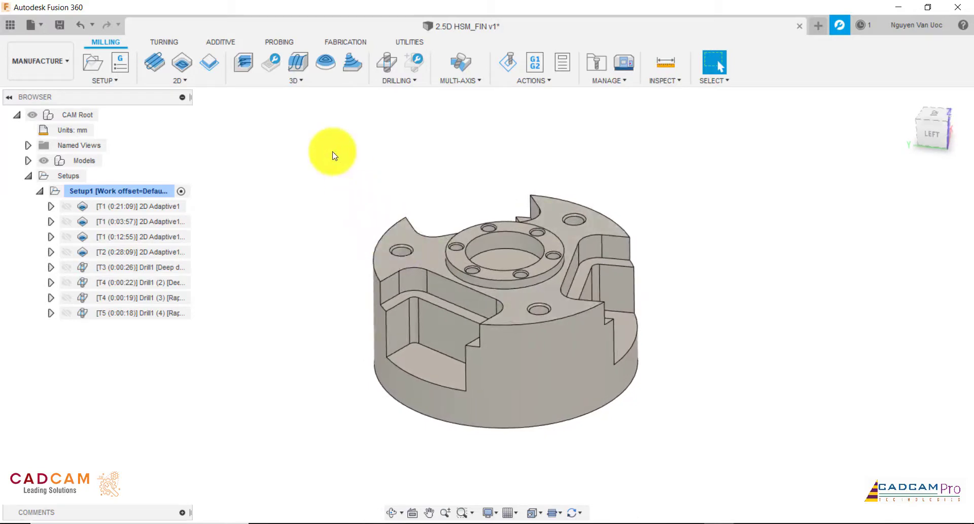
pyautogui.rightClick(121, 191)
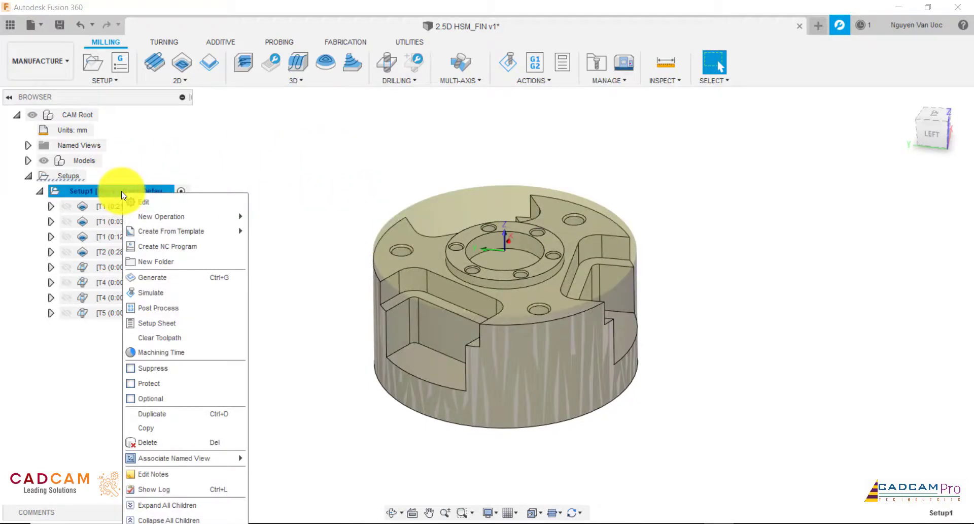
pyautogui.click(152, 308)
pyautogui.click(537, 268)
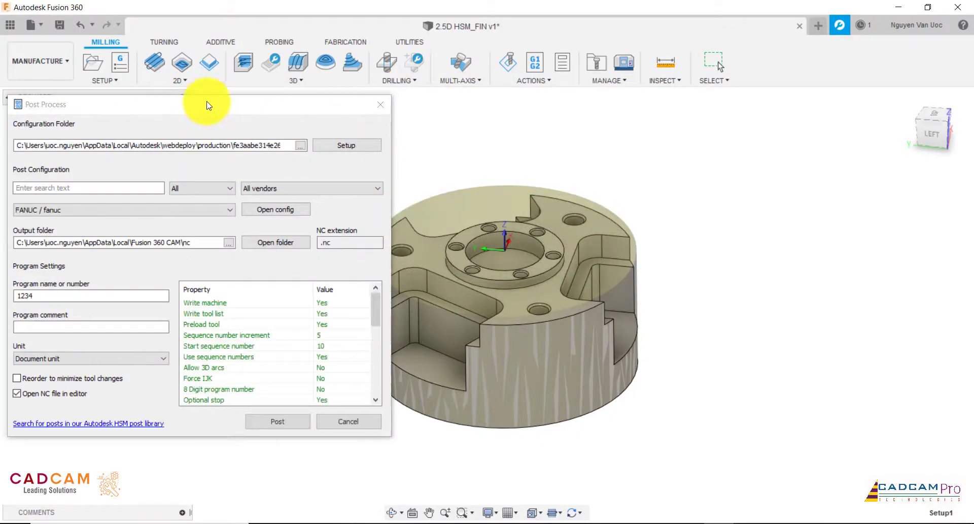
pyautogui.moveTo(133, 109); pyautogui.dragTo(206, 93)
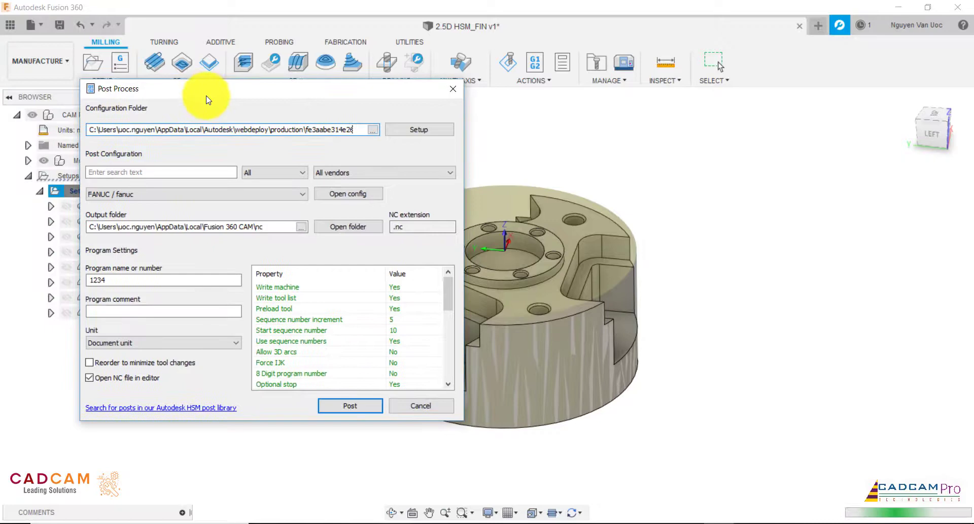
pyautogui.click(175, 198)
pyautogui.click(126, 258)
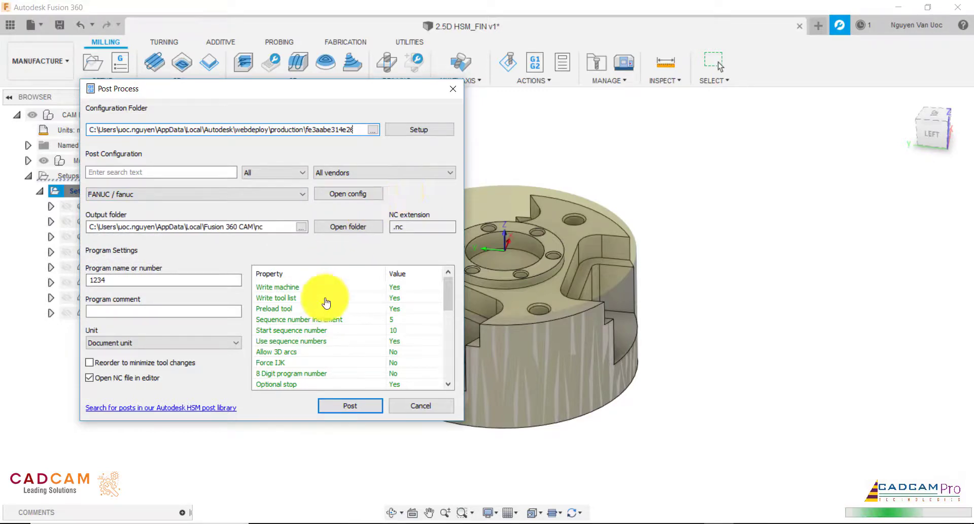
pyautogui.click(350, 406)
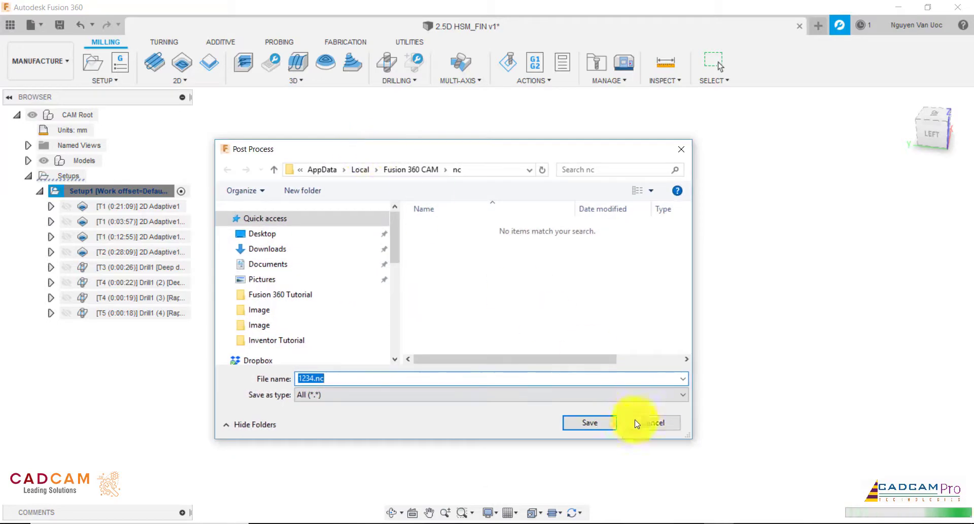
pyautogui.click(603, 429)
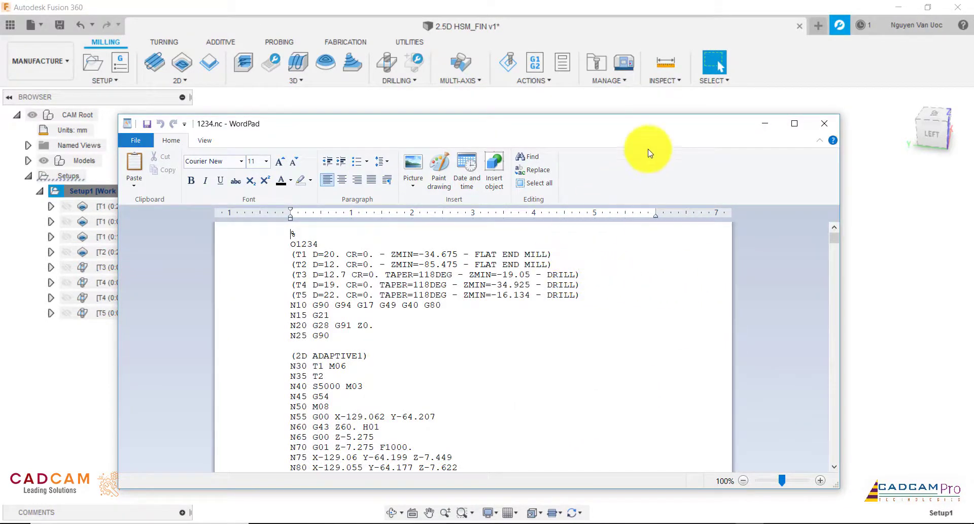
# - Look through the posted NC code from the tool list to the program end, close the file, and dismiss the default editor notice
pyautogui.moveTo(609, 136); pyautogui.dragTo(558, 73)
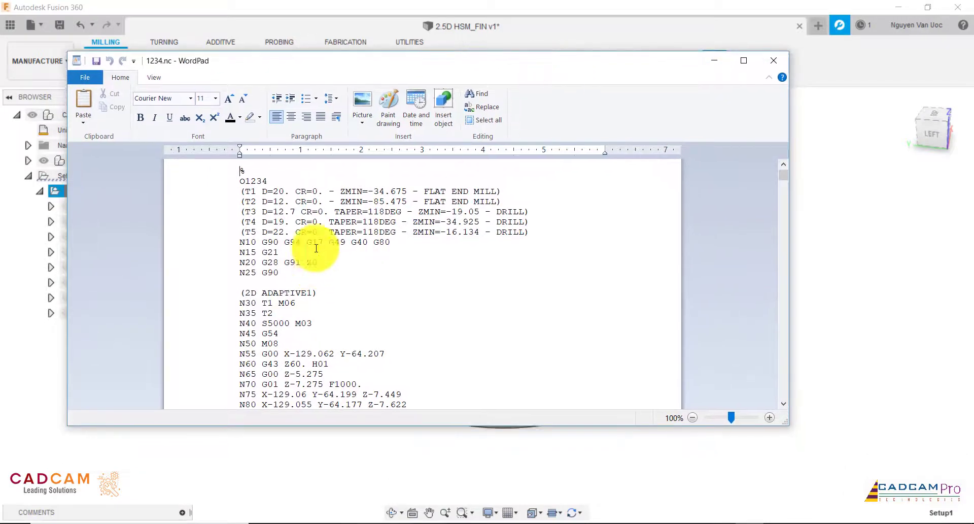
pyautogui.scroll(-3, 304, 256)
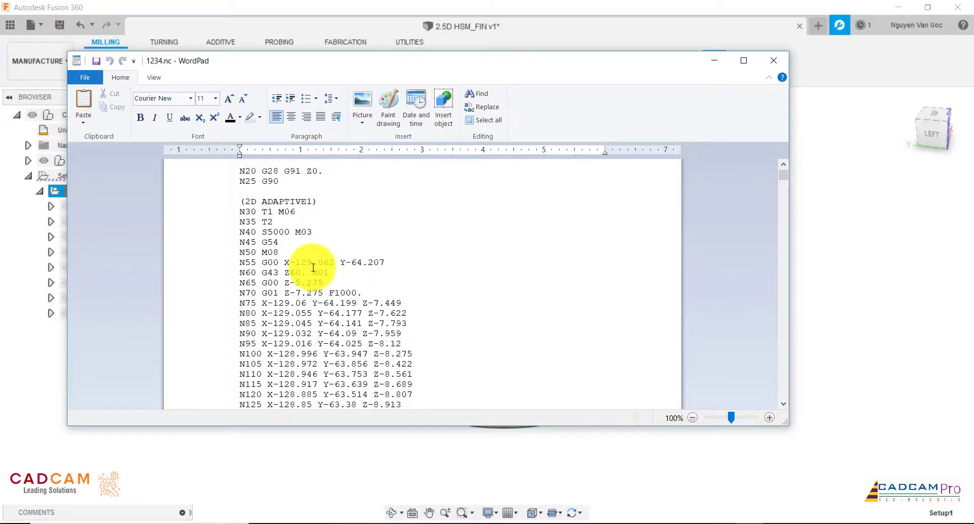
pyautogui.scroll(2, 313, 268)
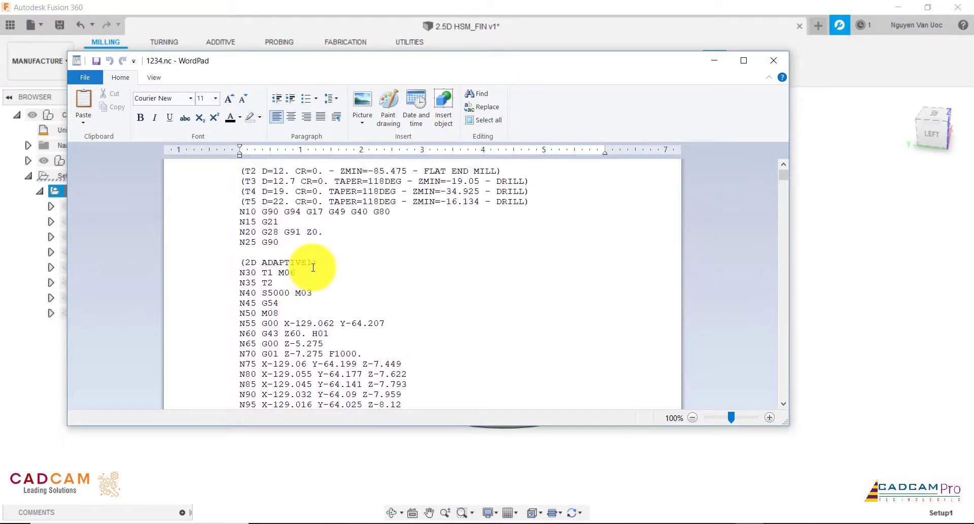
pyautogui.scroll(-11, 313, 267)
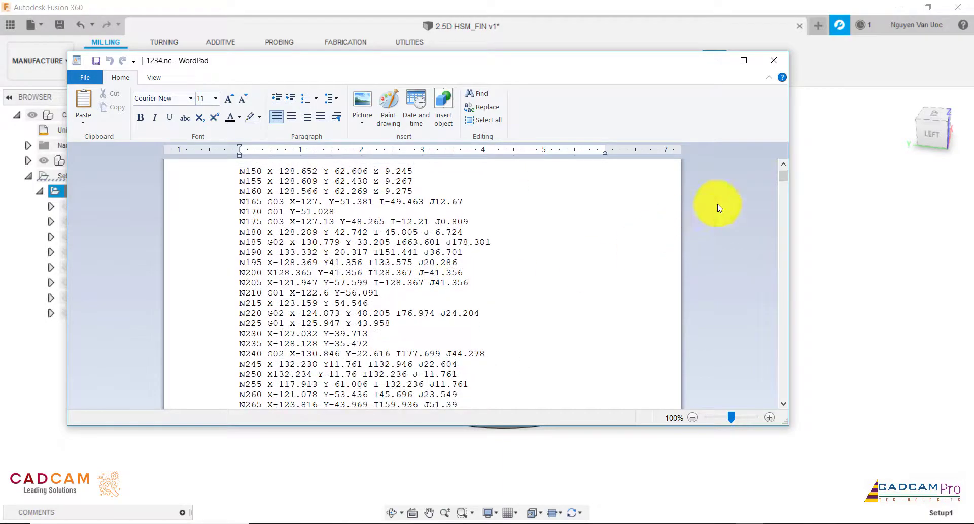
pyautogui.moveTo(789, 180); pyautogui.dragTo(778, 406)
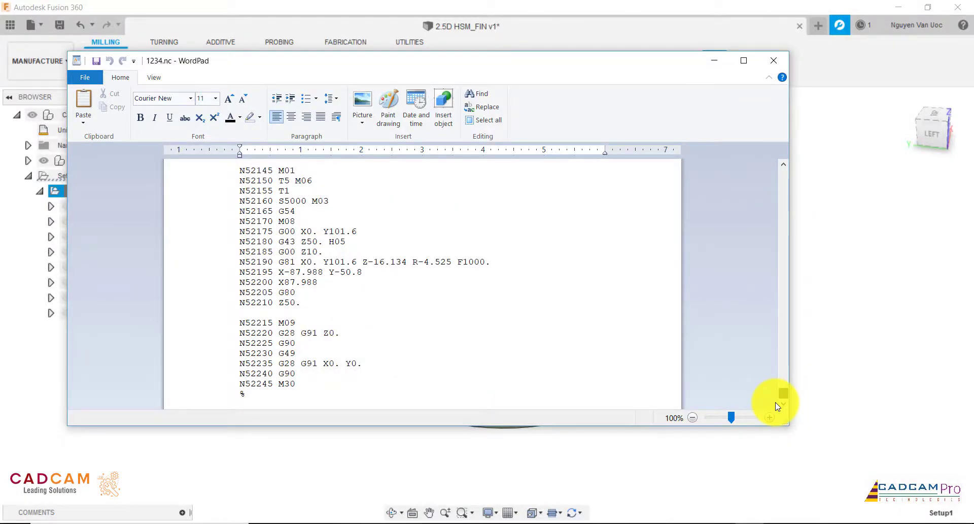
pyautogui.moveTo(778, 387); pyautogui.dragTo(779, 384)
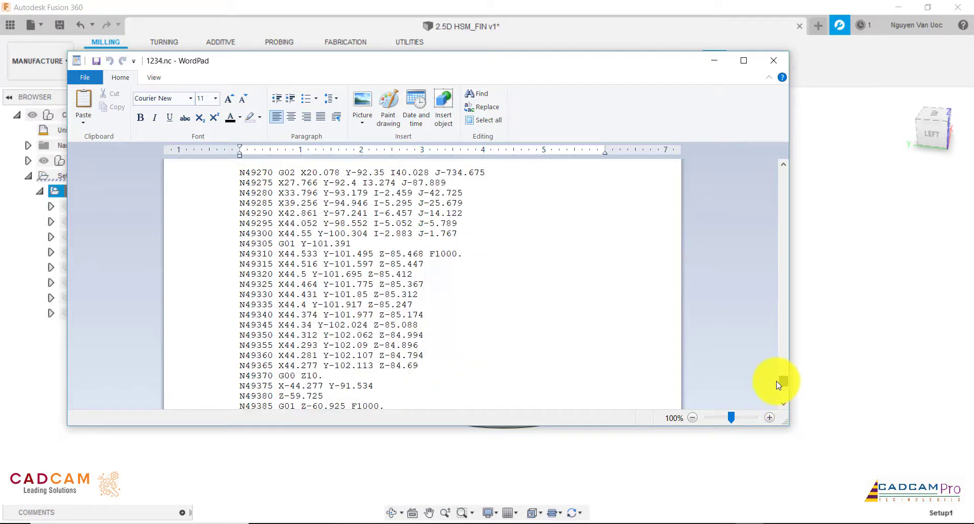
pyautogui.scroll(15, 463, 336)
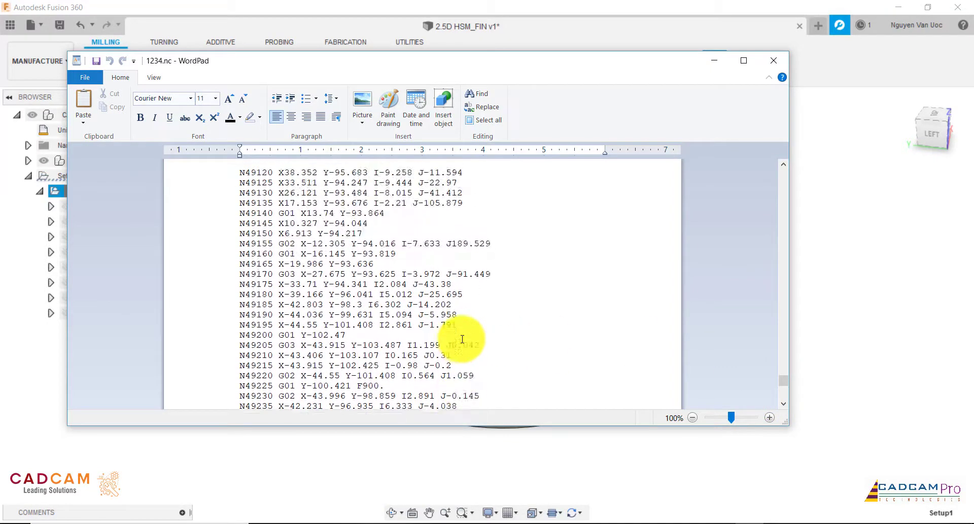
pyautogui.click(772, 66)
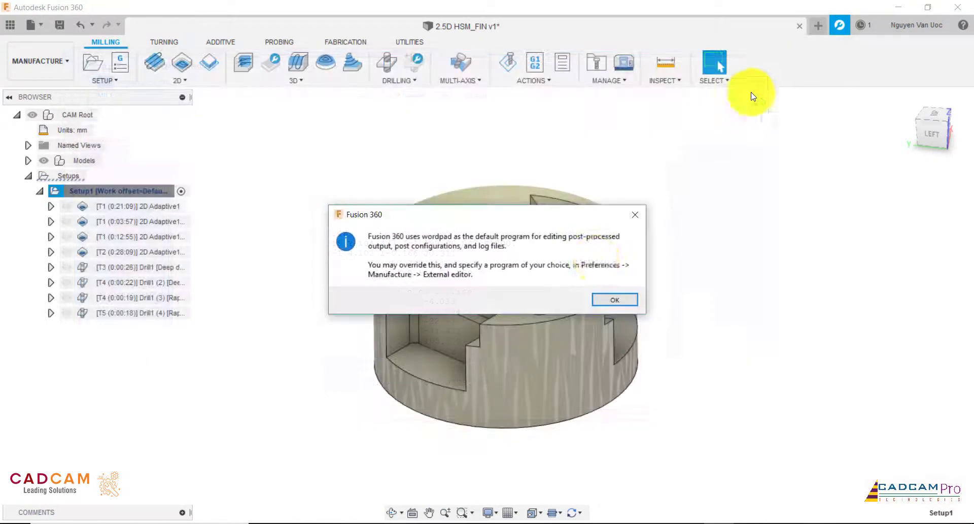
pyautogui.click(614, 300)
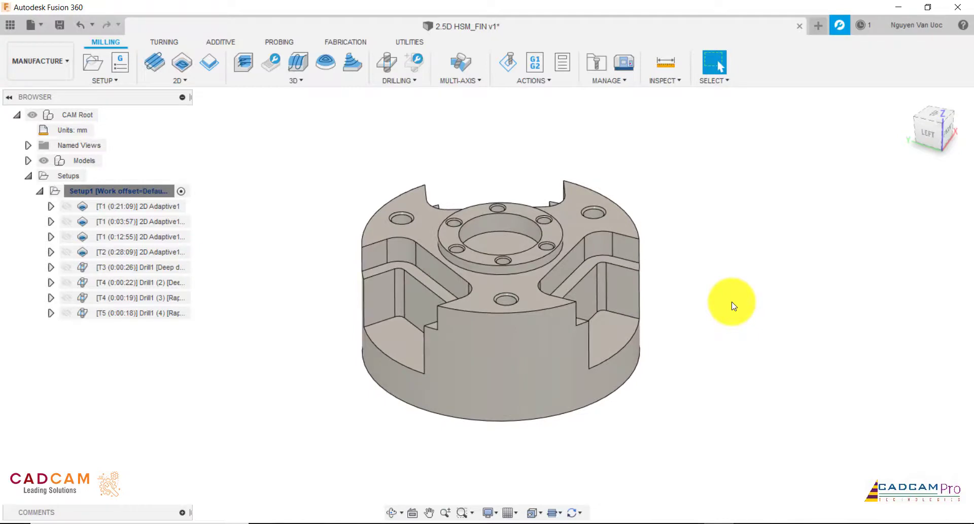
# - Display the toolpath of the first 2D Adaptive operation in Setup1
pyautogui.click(118, 206)
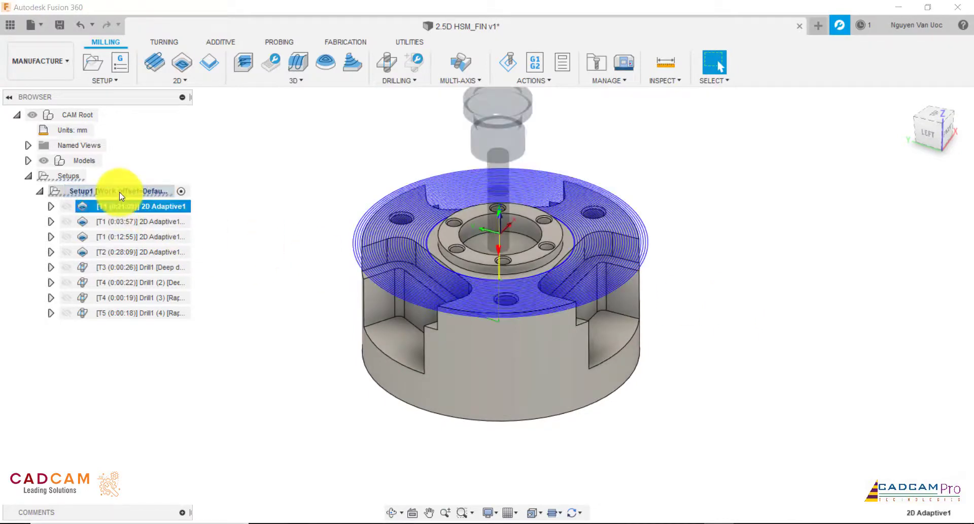
pyautogui.click(120, 192)
pyautogui.click(120, 206)
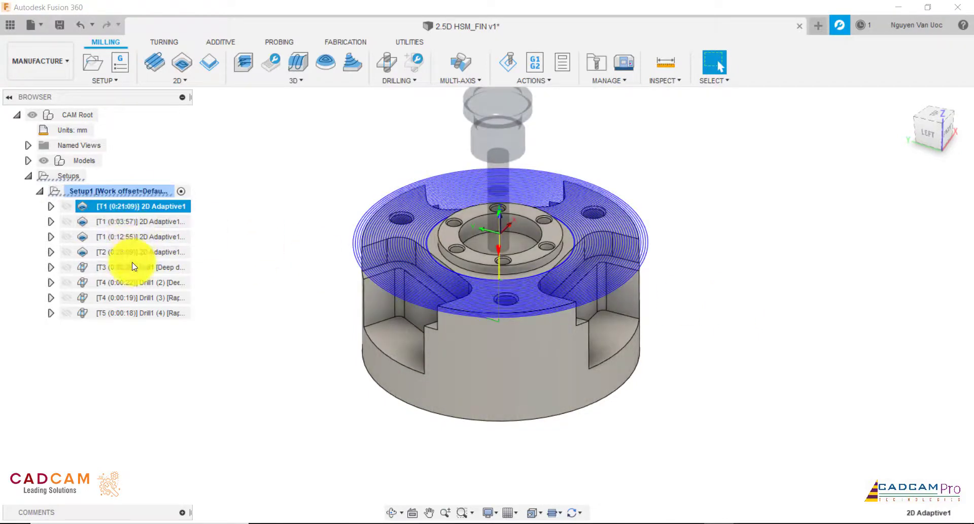